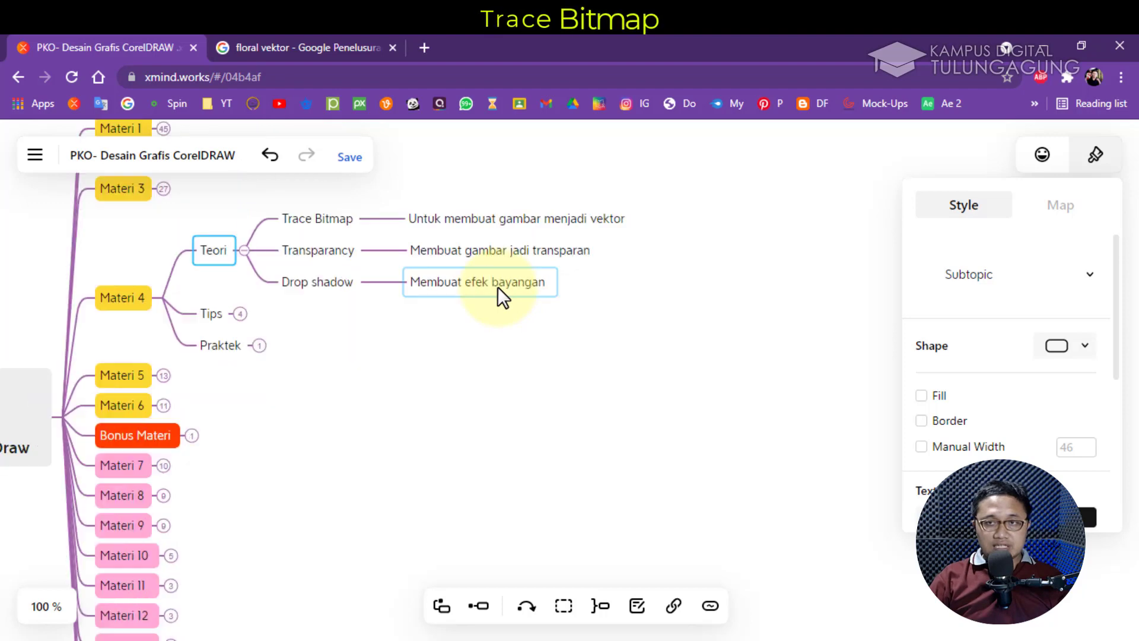
Finish the Drop shadow description under Materi 4's Teori branch in Xmind
{"action": "key", "text": "Left"}
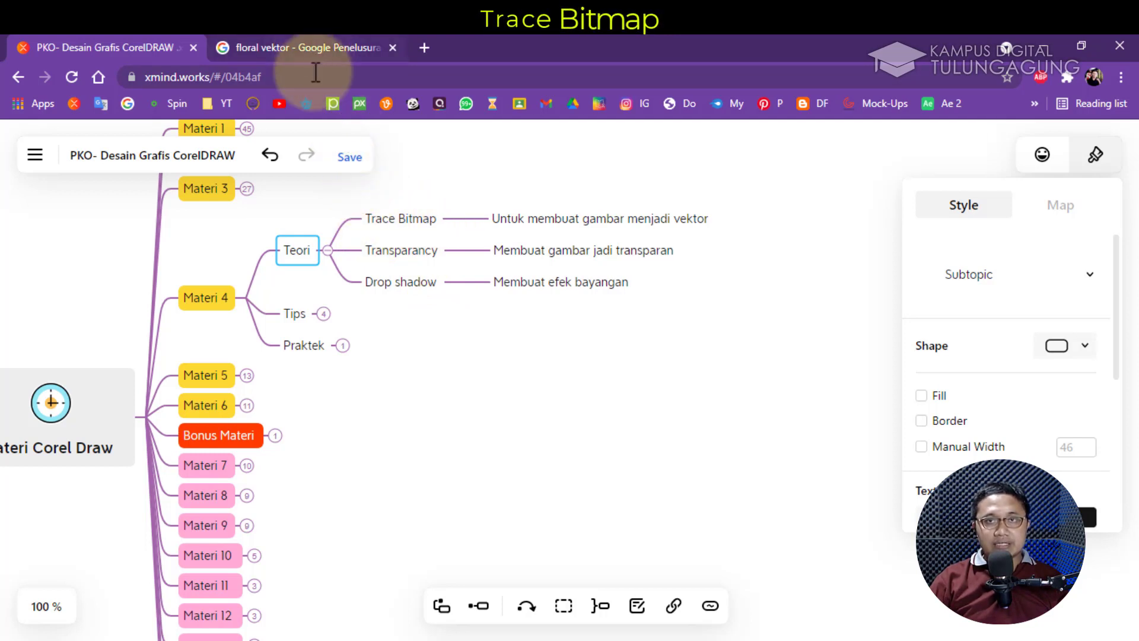
{"action": "left_click", "coordinate": [313, 100]}
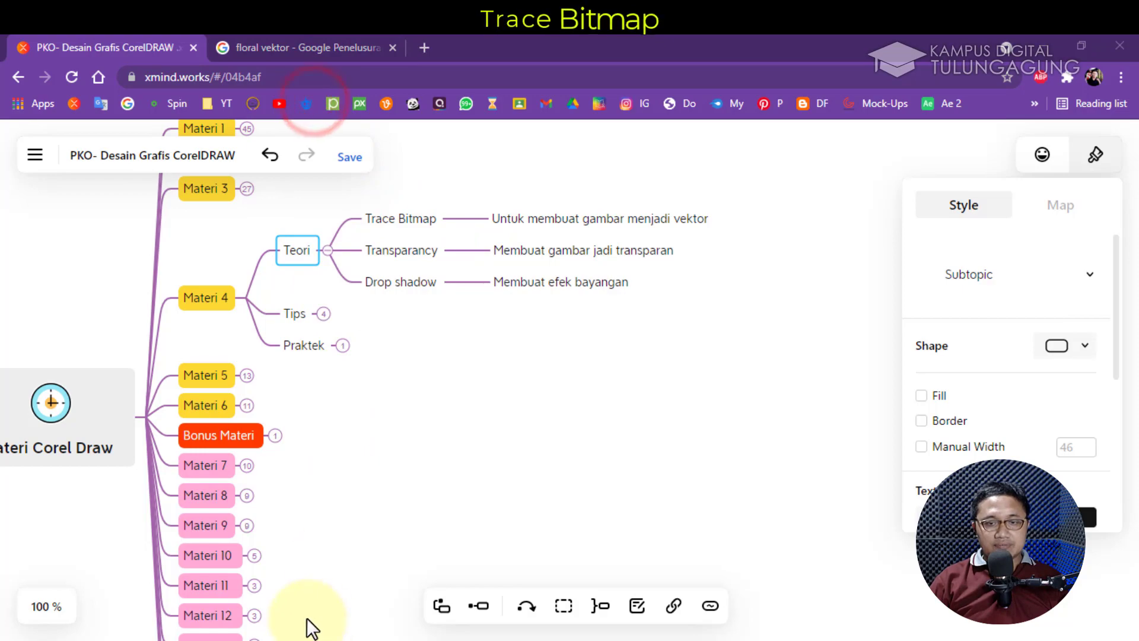
Switch to the floral vektor Google Images results and browse through them
{"action": "left_click", "coordinate": [280, 51]}
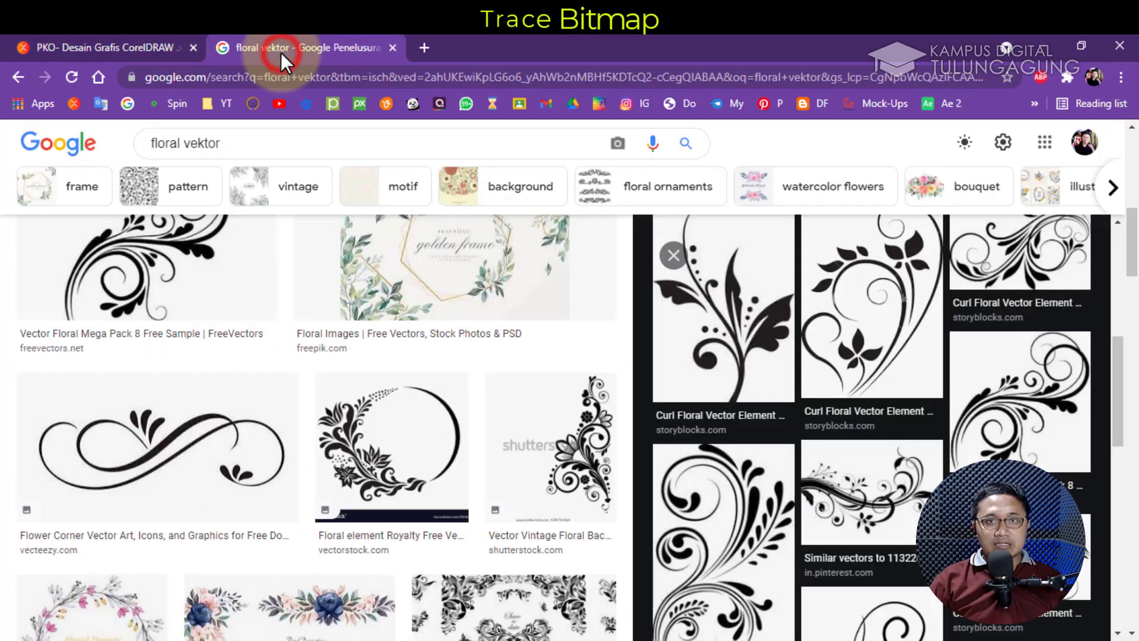
{"action": "scroll", "coordinate": [228, 191], "scroll_direction": "up", "scroll_amount": 8}
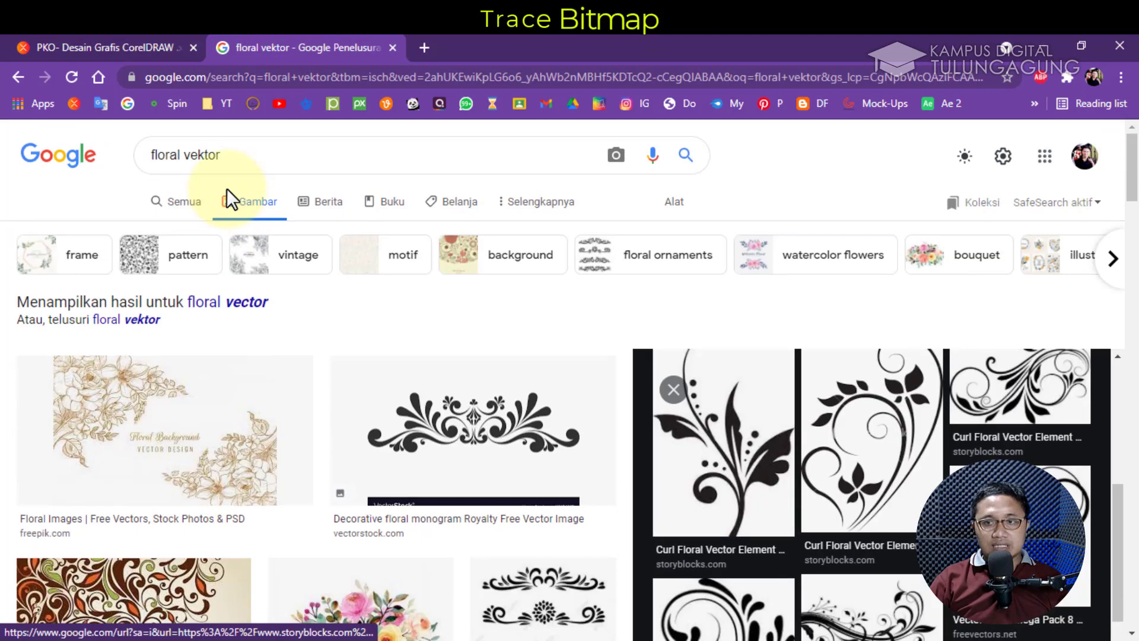
{"action": "scroll", "coordinate": [229, 198], "scroll_direction": "down", "scroll_amount": 2}
{"action": "scroll", "coordinate": [229, 198], "scroll_direction": "down", "scroll_amount": 3}
{"action": "scroll", "coordinate": [229, 198], "scroll_direction": "up", "scroll_amount": 6}
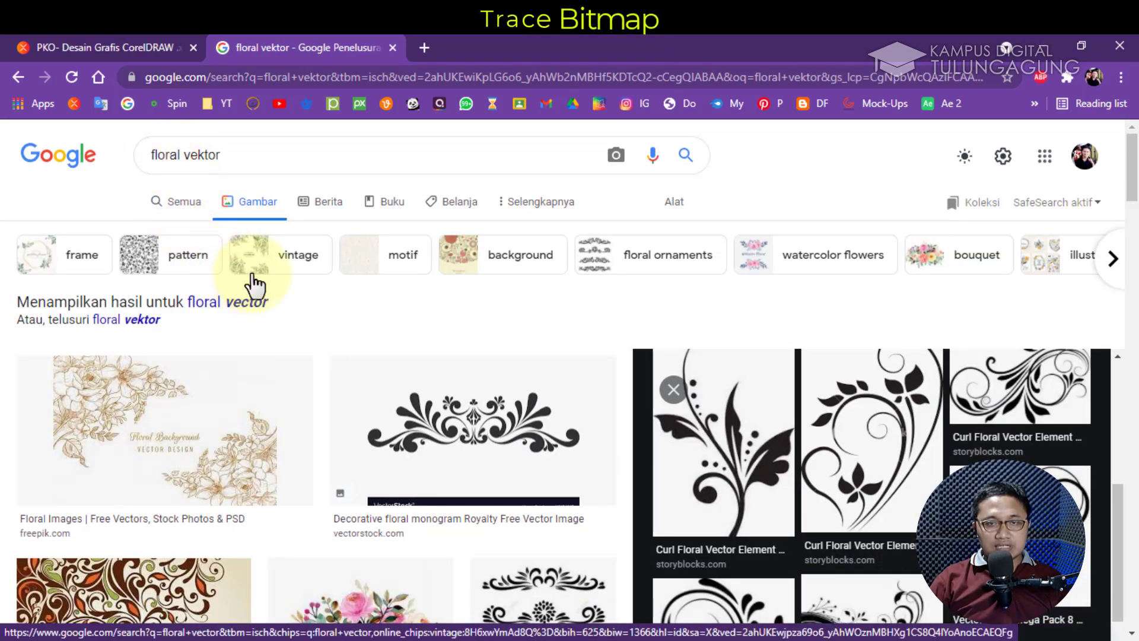
{"action": "left_click", "coordinate": [168, 155]}
{"action": "left_click", "coordinate": [241, 153]}
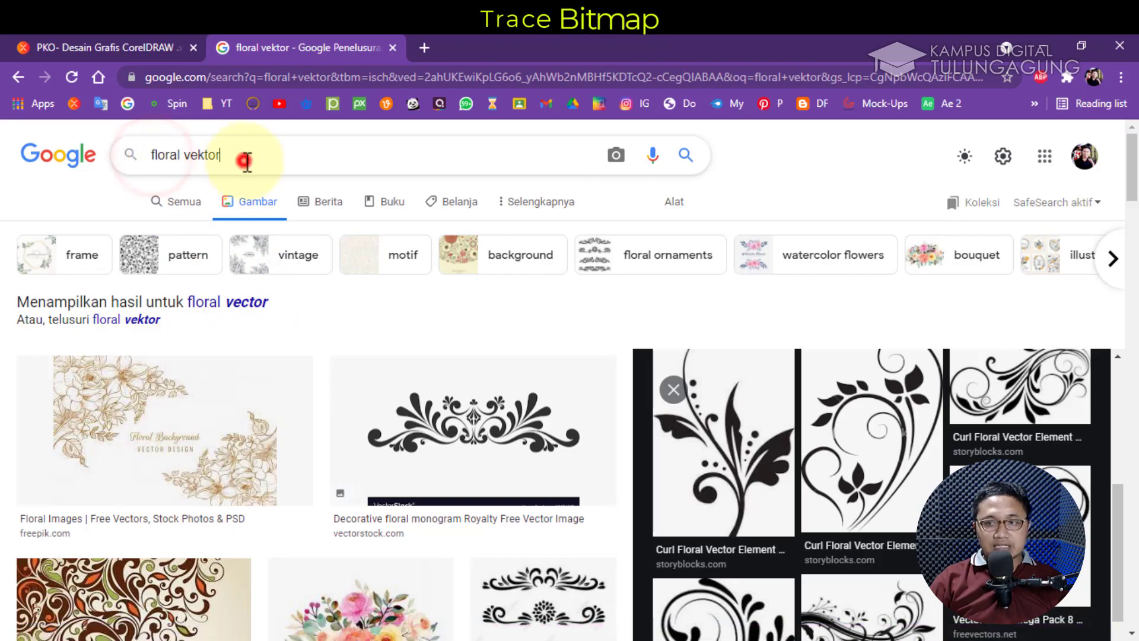
{"action": "scroll", "coordinate": [455, 305], "scroll_direction": "down", "scroll_amount": 4}
{"action": "scroll", "coordinate": [457, 299], "scroll_direction": "up", "scroll_amount": 5}
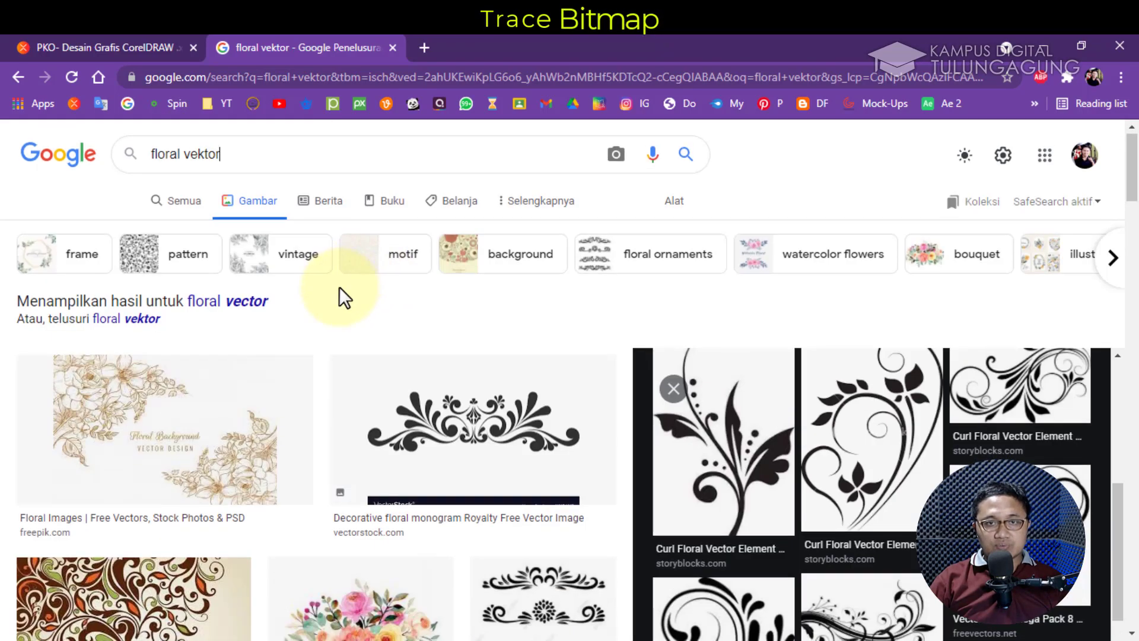
{"action": "scroll", "coordinate": [340, 286], "scroll_direction": "down", "scroll_amount": 8}
{"action": "scroll", "coordinate": [385, 320], "scroll_direction": "down", "scroll_amount": 5}
Preview the Curl Floral Vector Element image, dismissing its image options unused
{"action": "left_click", "coordinate": [819, 416]}
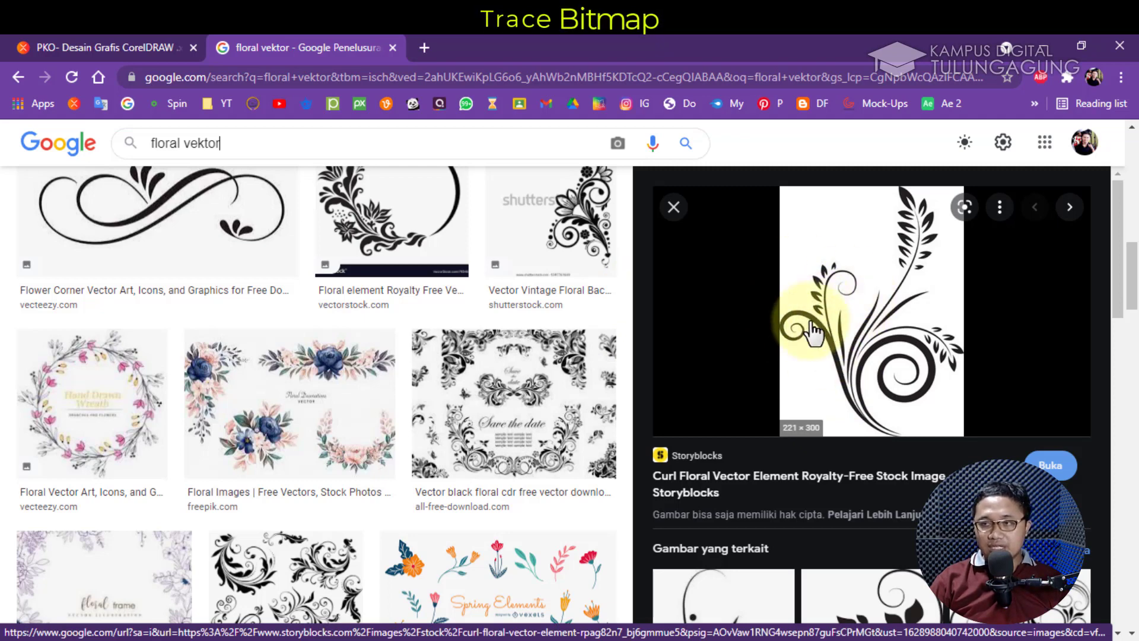
{"action": "right_click", "coordinate": [817, 274]}
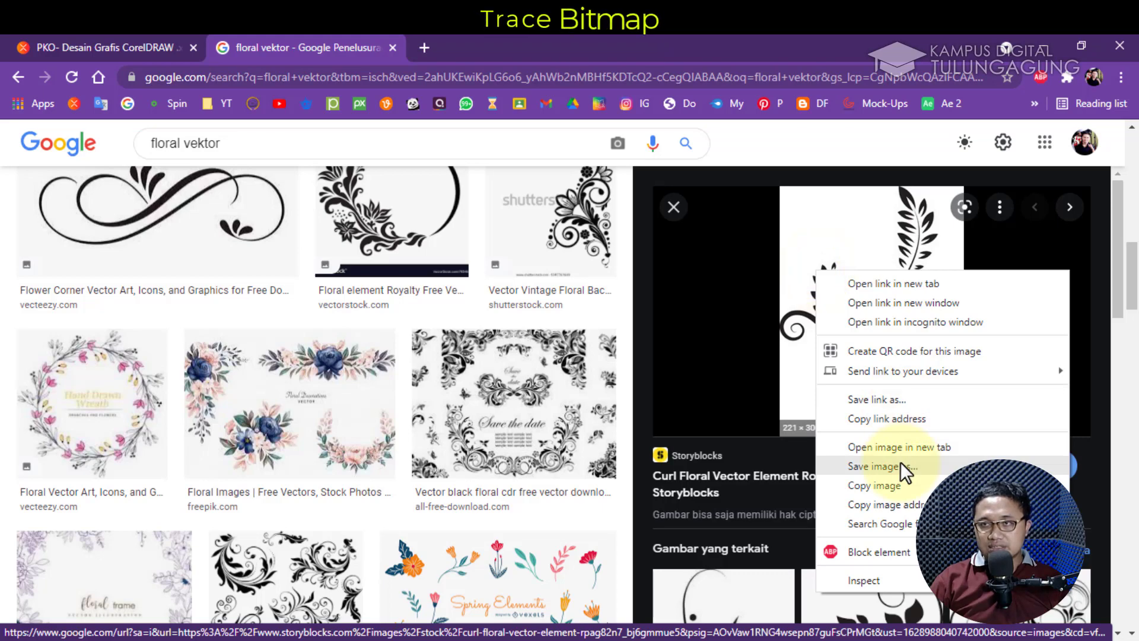
{"action": "left_click", "coordinate": [834, 153]}
{"action": "scroll", "coordinate": [774, 279], "scroll_direction": "up", "scroll_amount": 3}
{"action": "scroll", "coordinate": [774, 279], "scroll_direction": "up", "scroll_amount": 5}
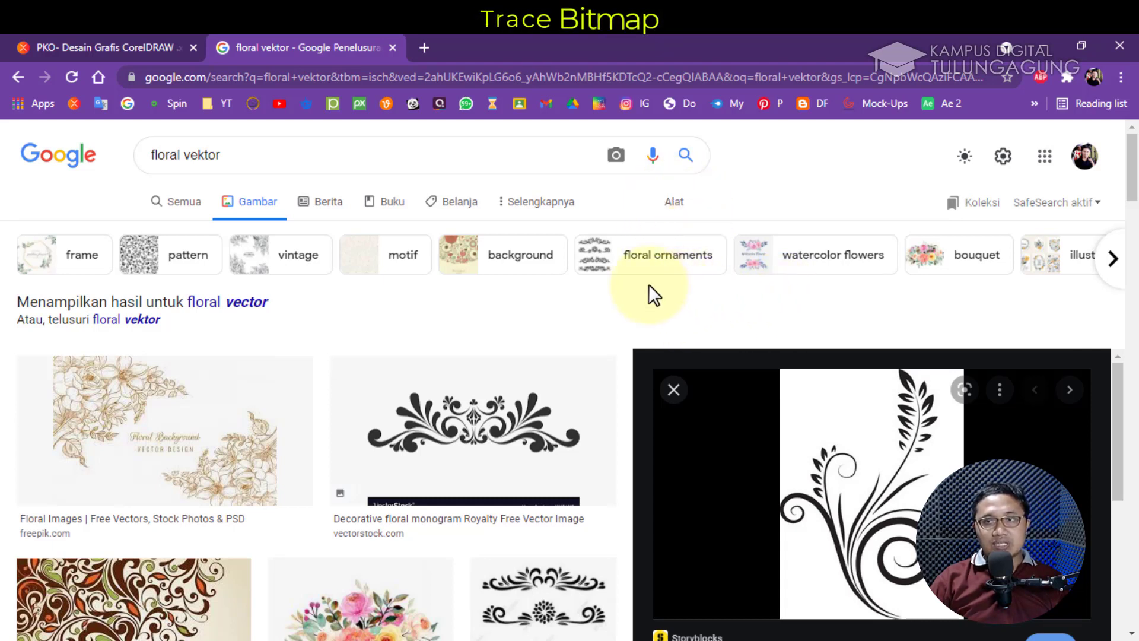
Filter the floral vector results to large (Besar) images only
{"action": "left_click", "coordinate": [682, 207]}
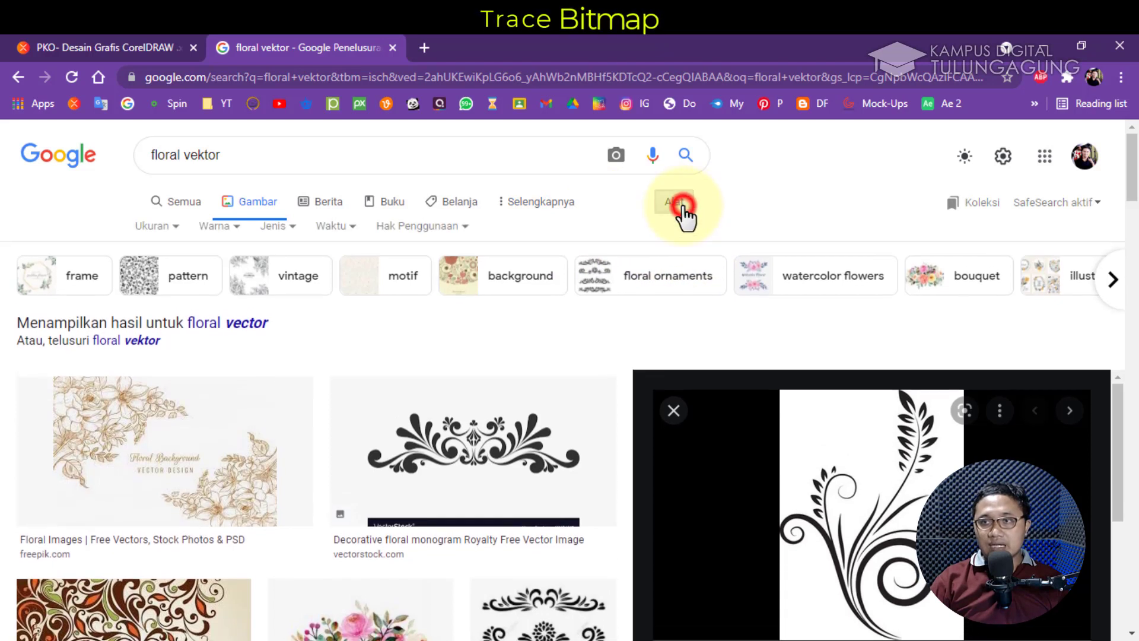
{"action": "left_click", "coordinate": [173, 235]}
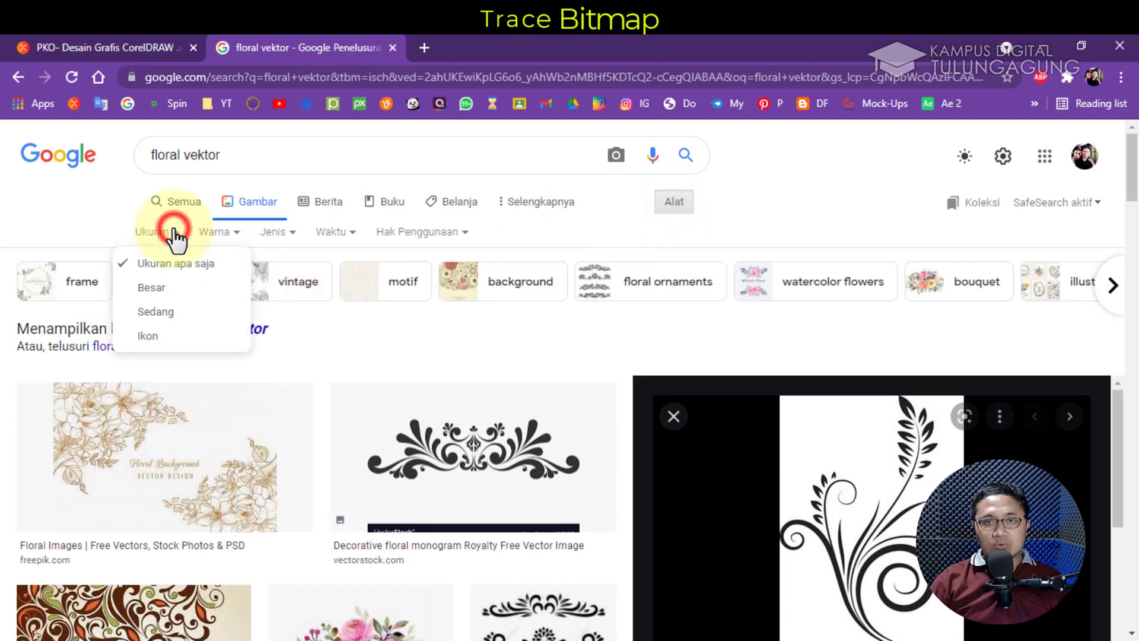
{"action": "left_click", "coordinate": [167, 287]}
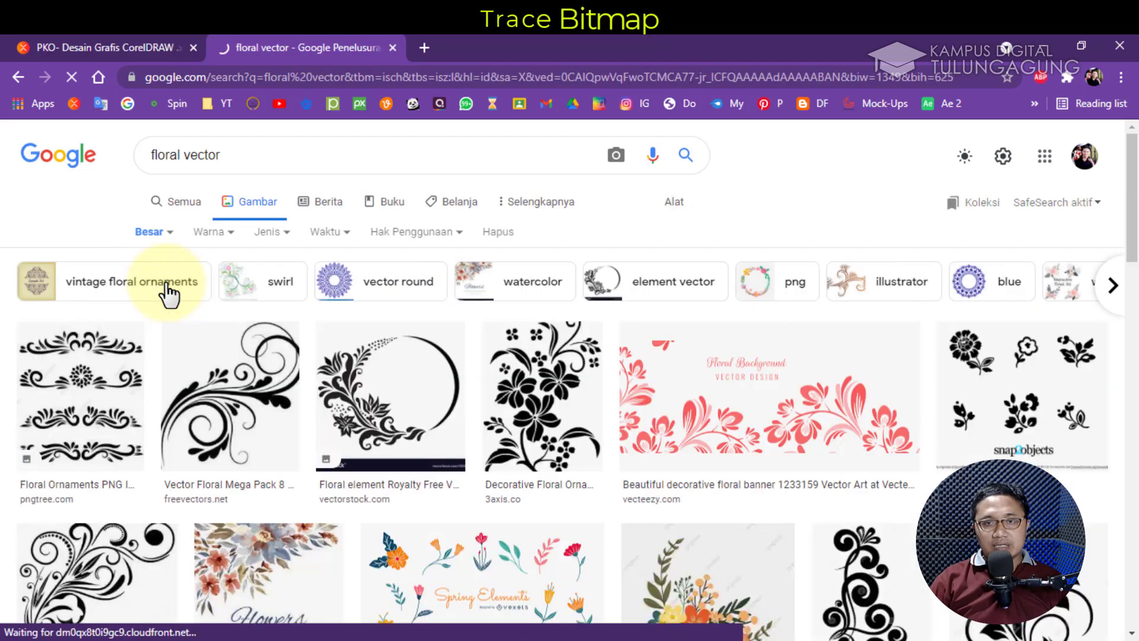
{"action": "scroll", "coordinate": [342, 325], "scroll_direction": "down", "scroll_amount": 5}
{"action": "scroll", "coordinate": [351, 333], "scroll_direction": "down", "scroll_amount": 5}
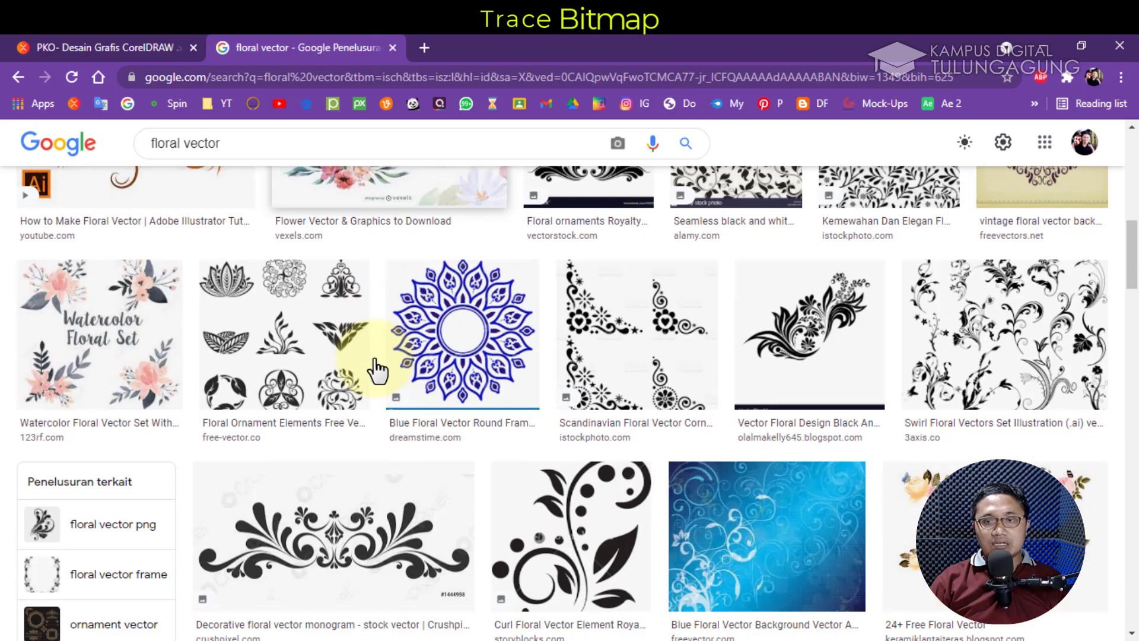
Browse the large results and preview Free Floral Ornament Vector 141542, bringing up its image options
{"action": "left_click", "coordinate": [495, 361]}
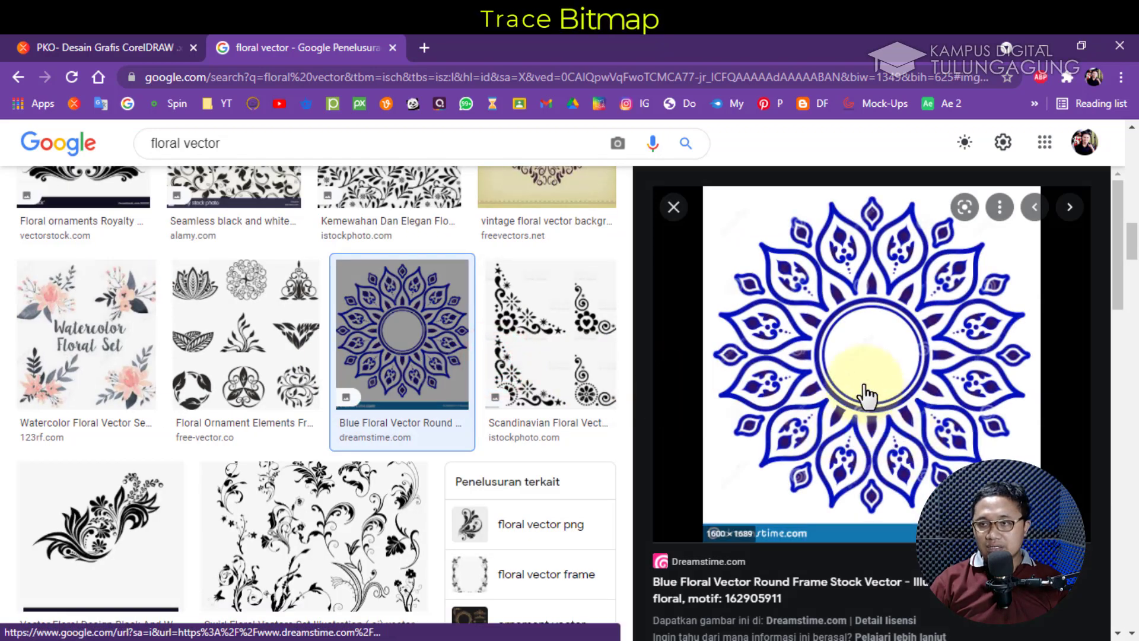
{"action": "scroll", "coordinate": [423, 418], "scroll_direction": "down", "scroll_amount": 5}
{"action": "scroll", "coordinate": [474, 398], "scroll_direction": "down", "scroll_amount": 4}
{"action": "scroll", "coordinate": [533, 396], "scroll_direction": "down", "scroll_amount": 4}
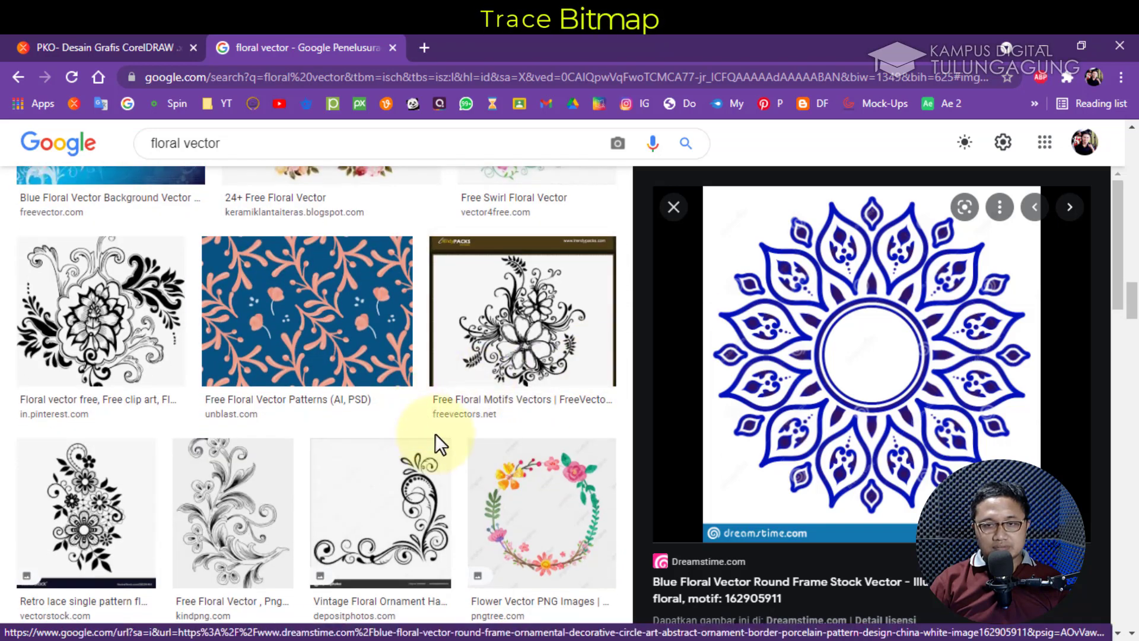
{"action": "scroll", "coordinate": [462, 451], "scroll_direction": "down", "scroll_amount": 1}
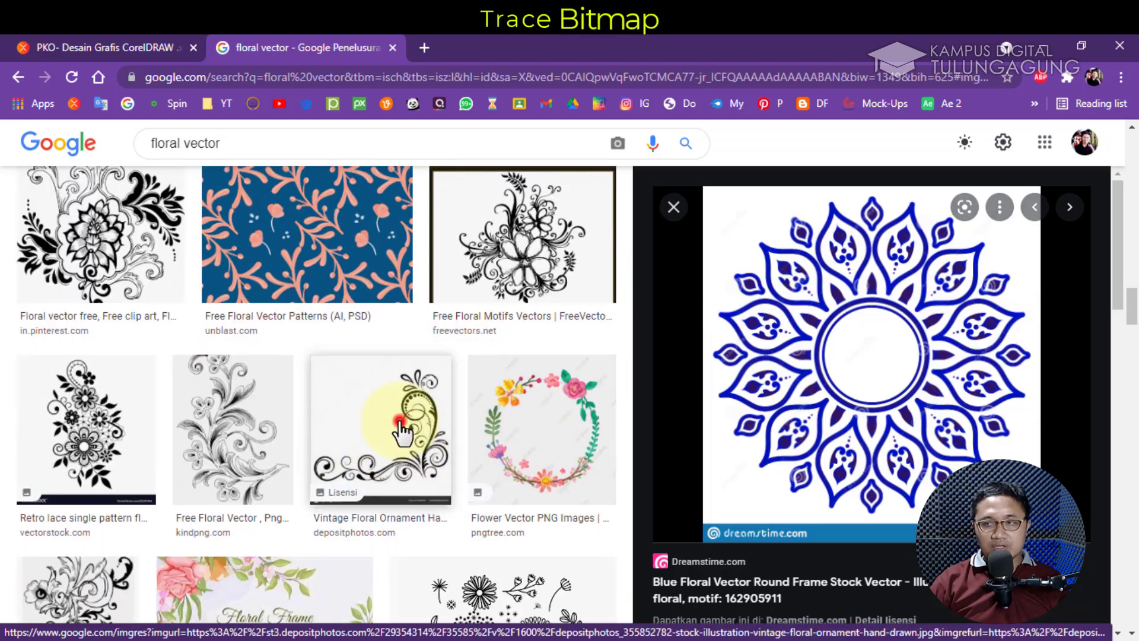
{"action": "left_click", "coordinate": [401, 422]}
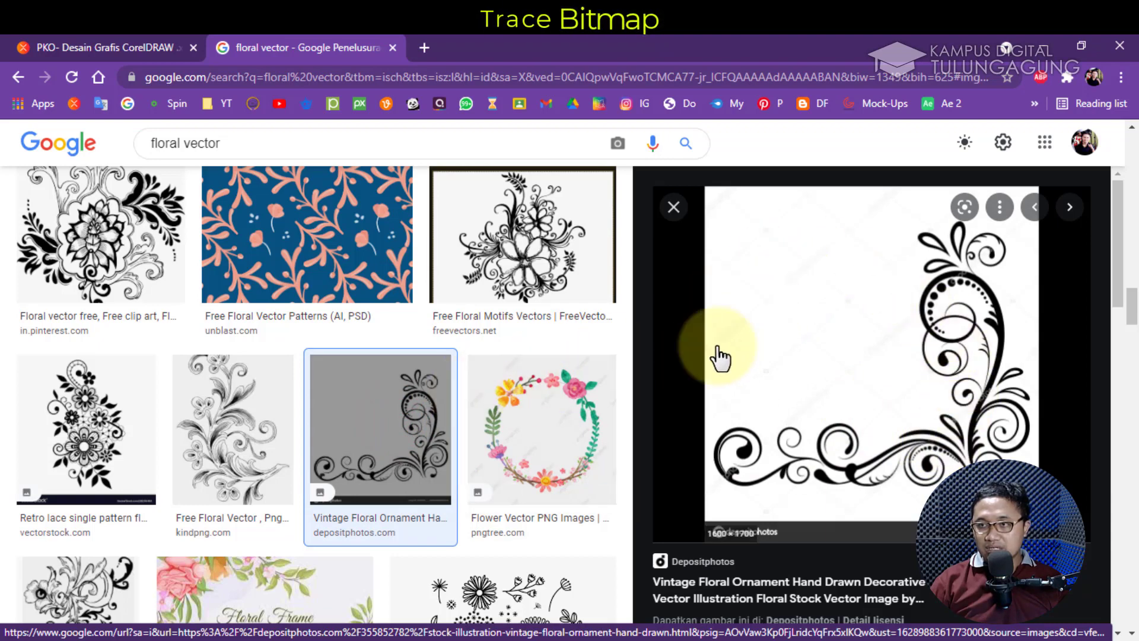
{"action": "left_click", "coordinate": [108, 404]}
{"action": "scroll", "coordinate": [231, 422], "scroll_direction": "down", "scroll_amount": 1}
{"action": "scroll", "coordinate": [233, 422], "scroll_direction": "down", "scroll_amount": 3}
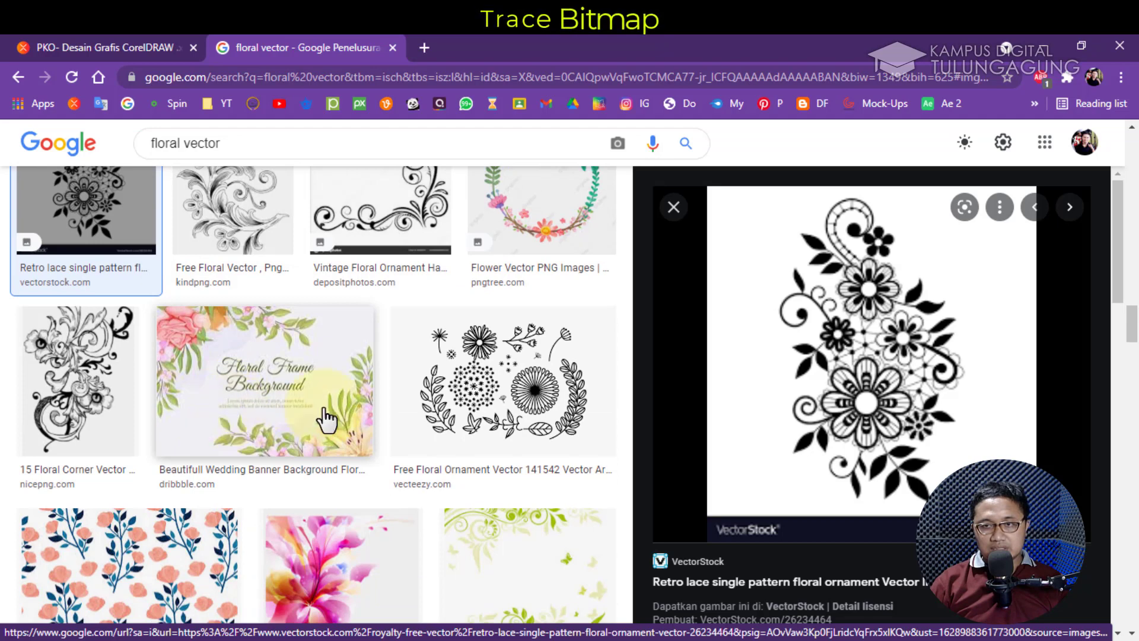
{"action": "left_click", "coordinate": [471, 405]}
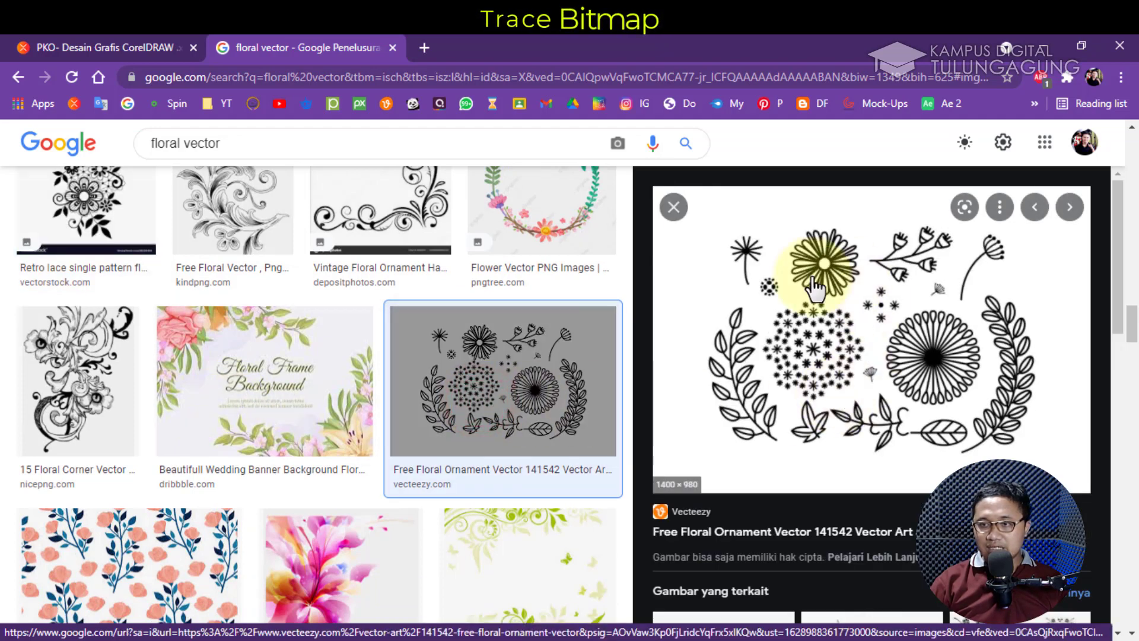
{"action": "right_click", "coordinate": [878, 291]}
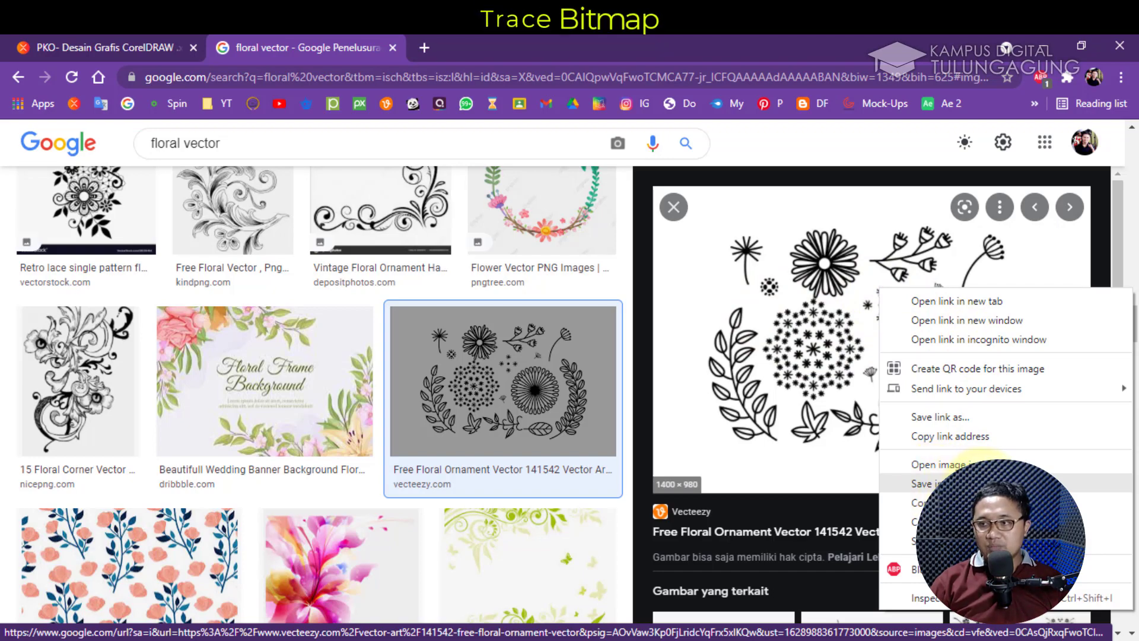
Save the ornament image as free-floral-ornament-vector.jpg in the Pictures folder
{"action": "left_click", "coordinate": [949, 483]}
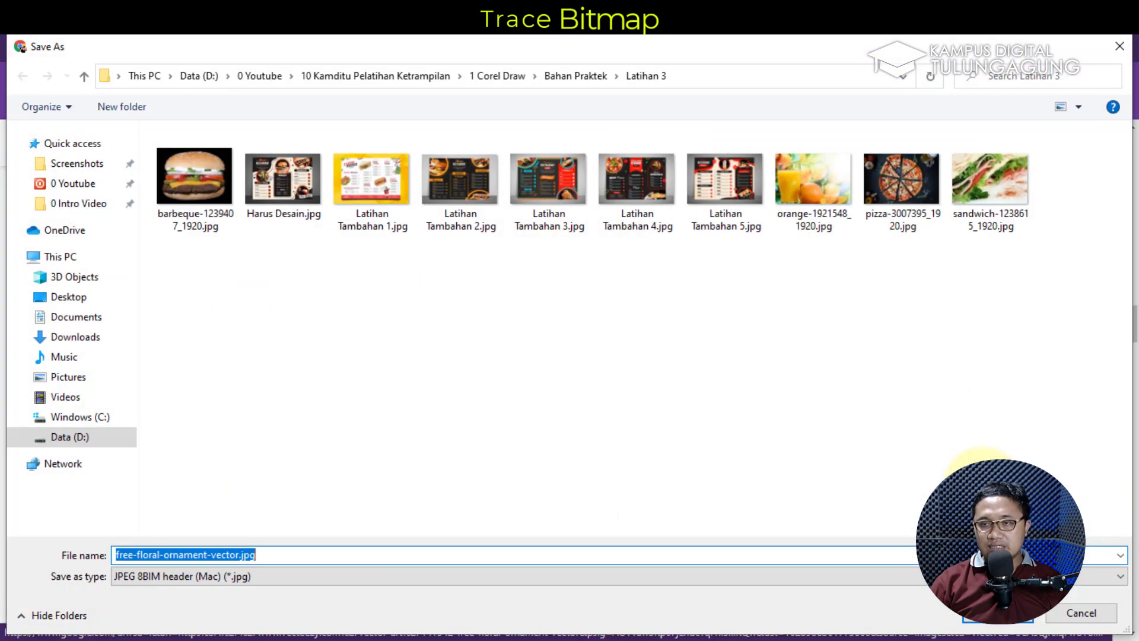
{"action": "left_click", "coordinate": [68, 380]}
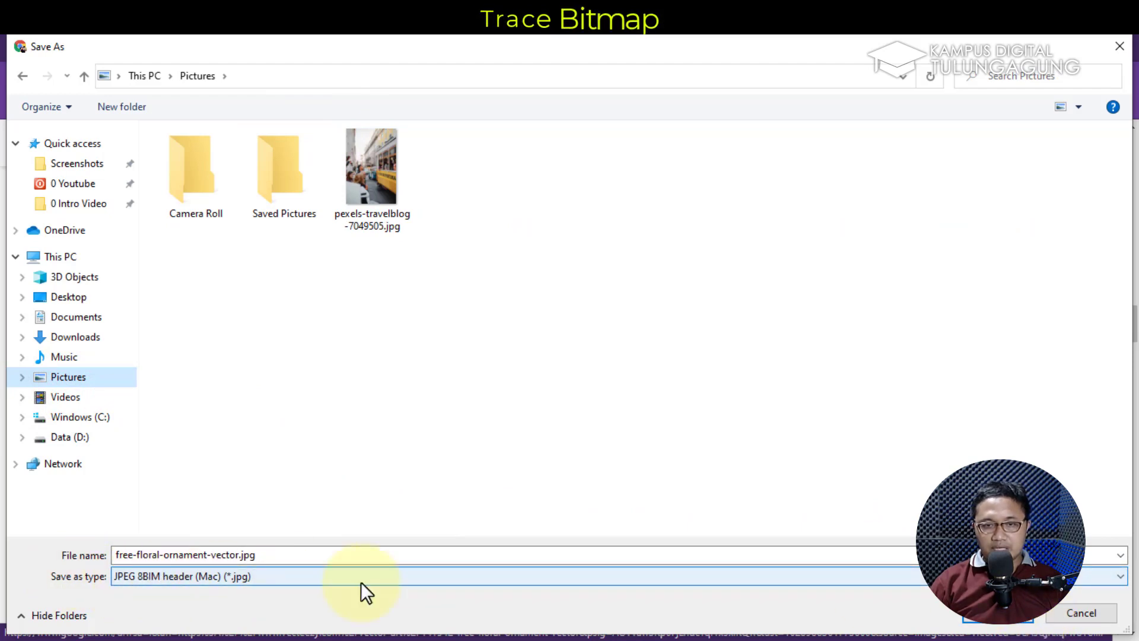
{"action": "left_click", "coordinate": [990, 617]}
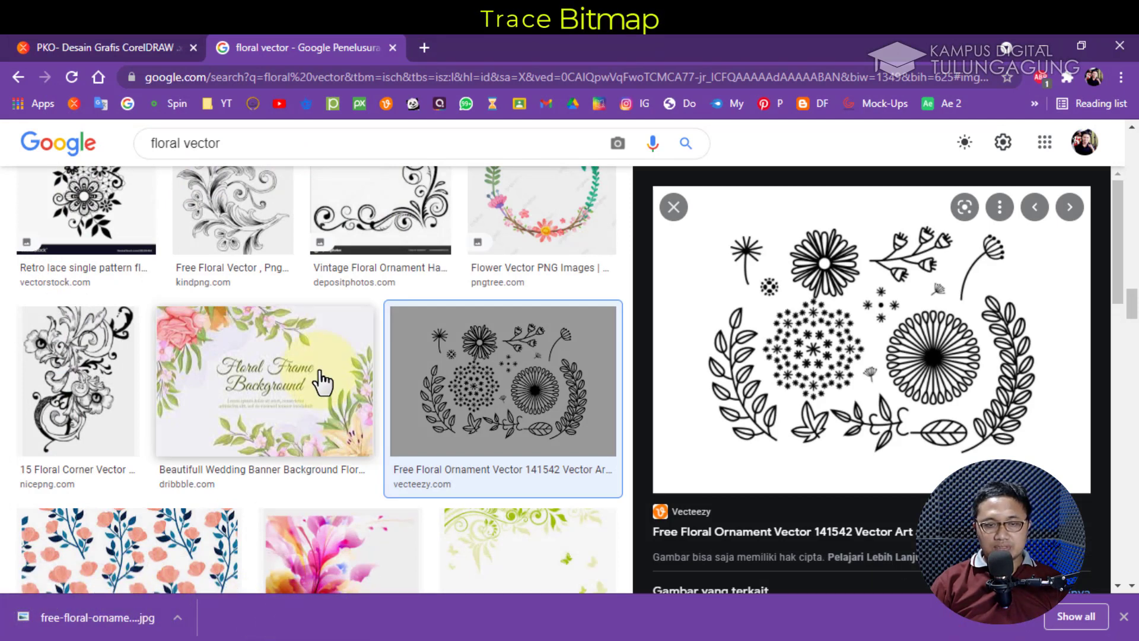
Create a blank landscape A4 document (297 × 210 mm) in CorelDRAW, then check Pictures for the image
{"action": "left_click", "coordinate": [489, 33]}
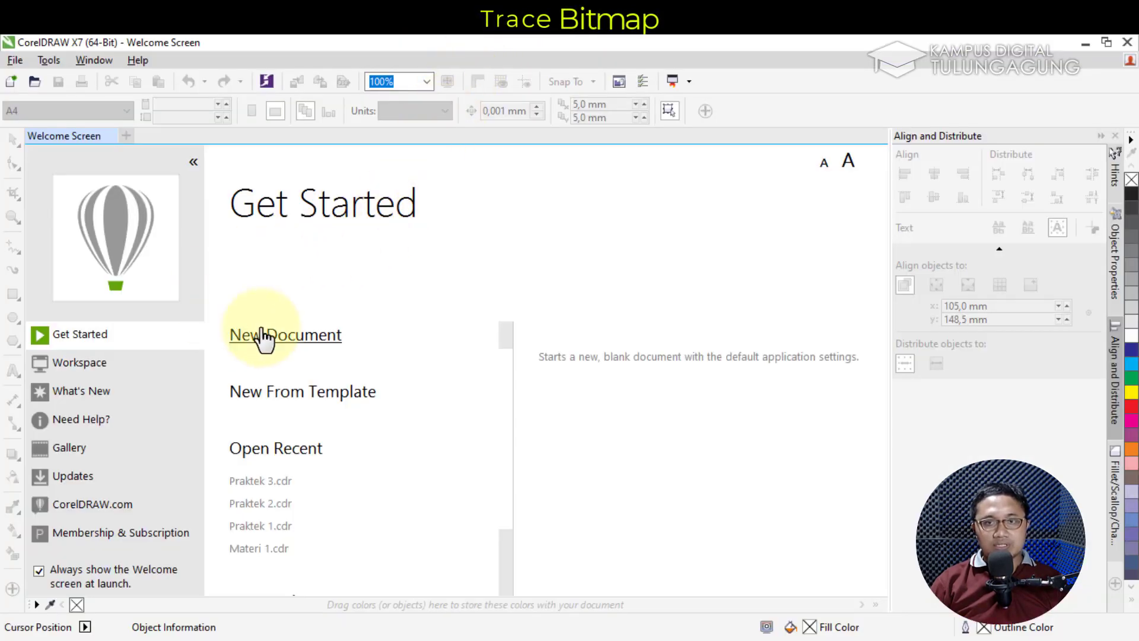
{"action": "left_click", "coordinate": [291, 337]}
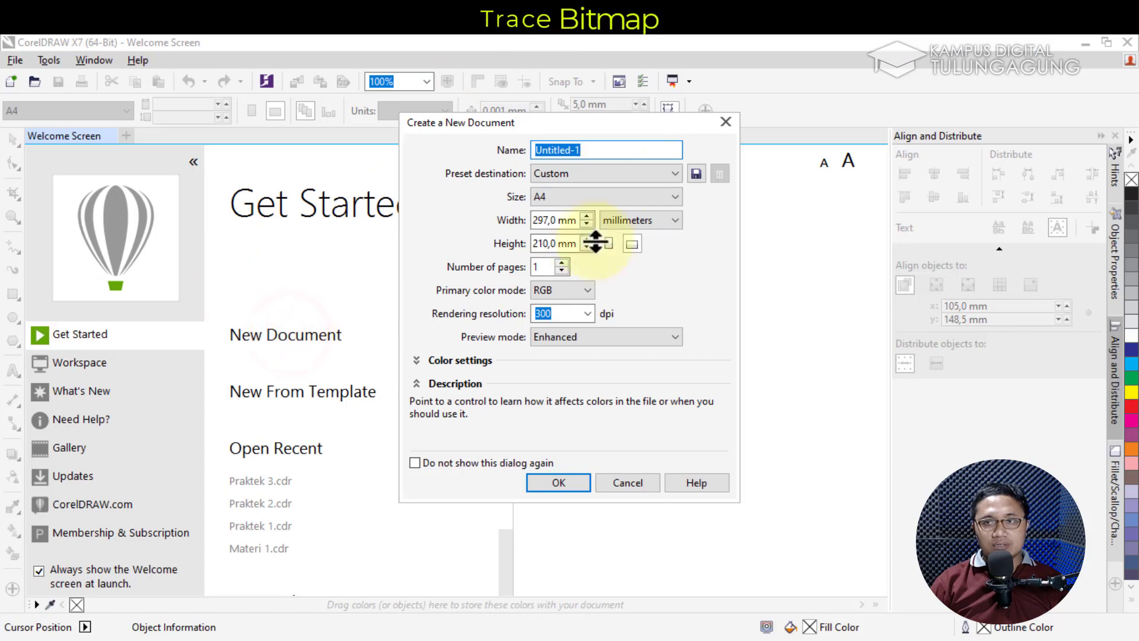
{"action": "left_click", "coordinate": [569, 482]}
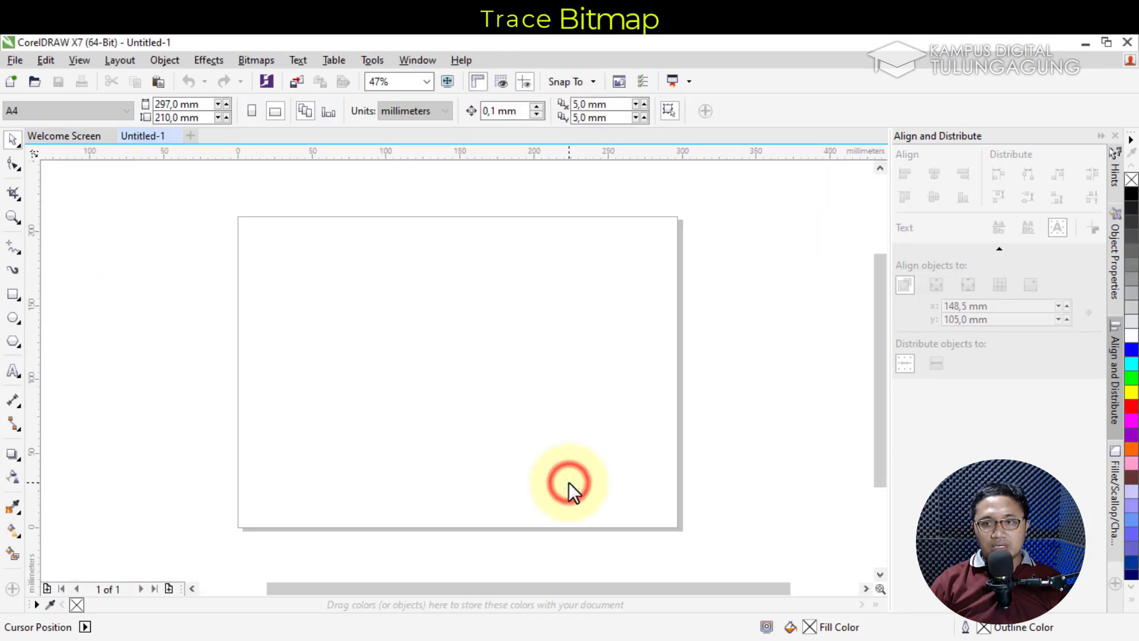
{"action": "left_click", "coordinate": [188, 24]}
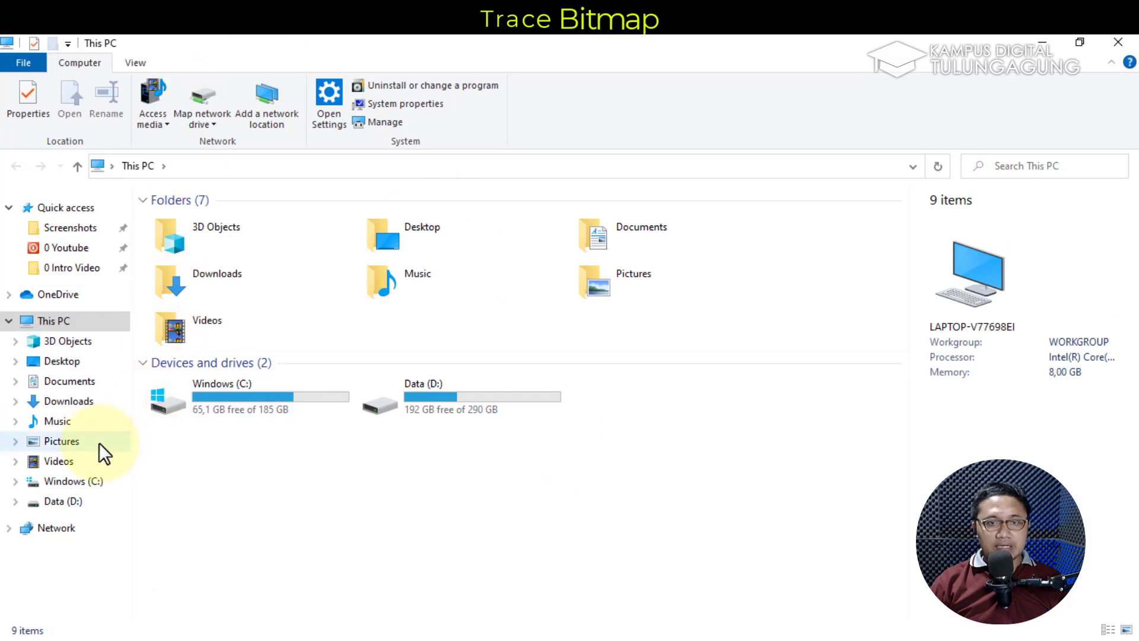
{"action": "left_click", "coordinate": [98, 443]}
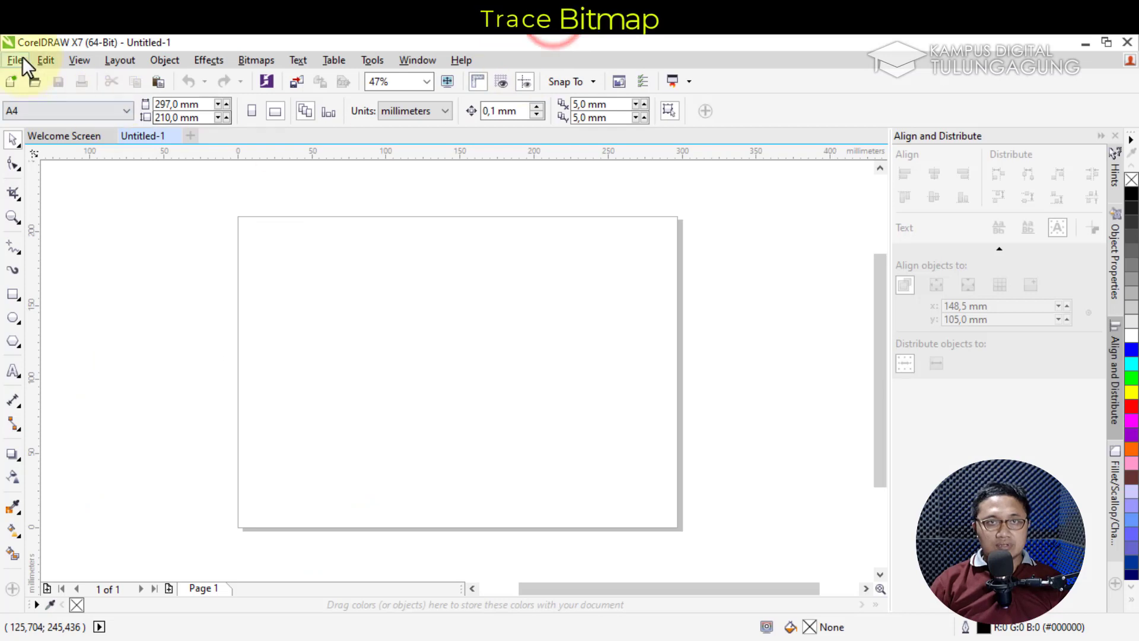
Import free-floral-ornament-vector.jpg from Pictures onto the page at about 161.6 × 113.1 mm
{"action": "left_click", "coordinate": [16, 60]}
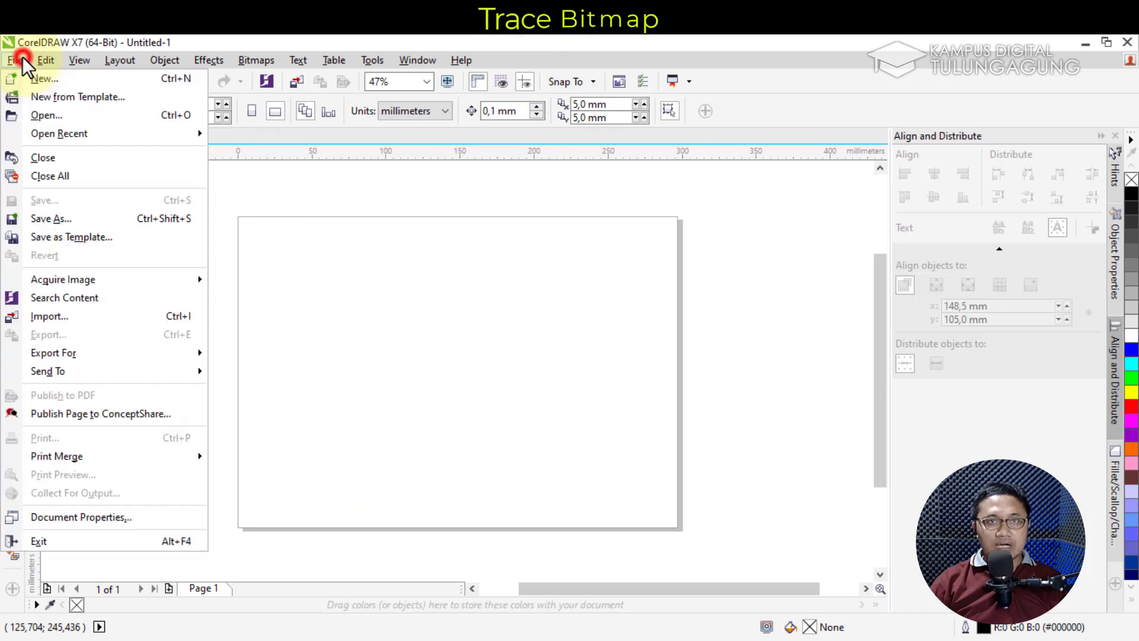
{"action": "left_click", "coordinate": [91, 317]}
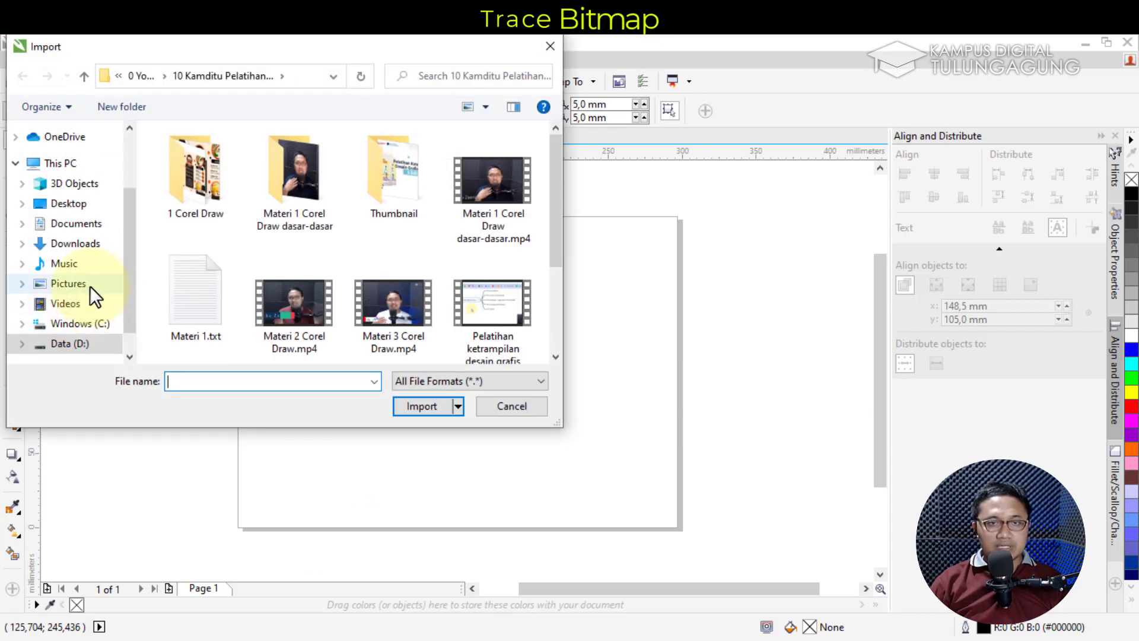
{"action": "left_click", "coordinate": [89, 284]}
{"action": "left_click", "coordinate": [408, 167]}
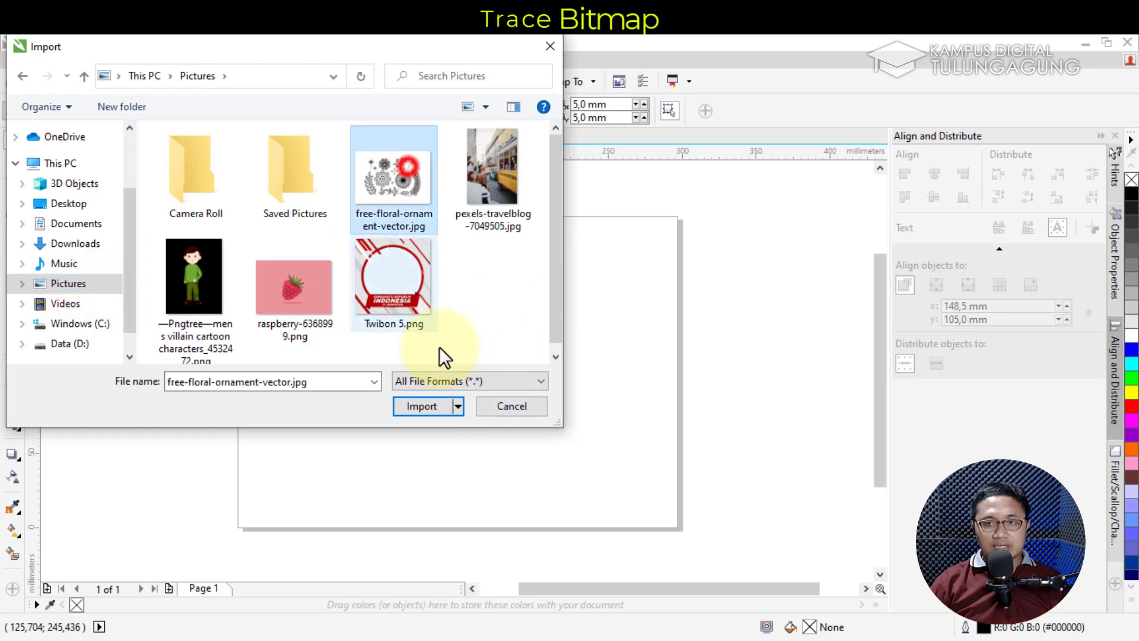
{"action": "left_click", "coordinate": [429, 410]}
{"action": "left_click_drag", "start_coordinate": [248, 243], "coordinate": [519, 408]}
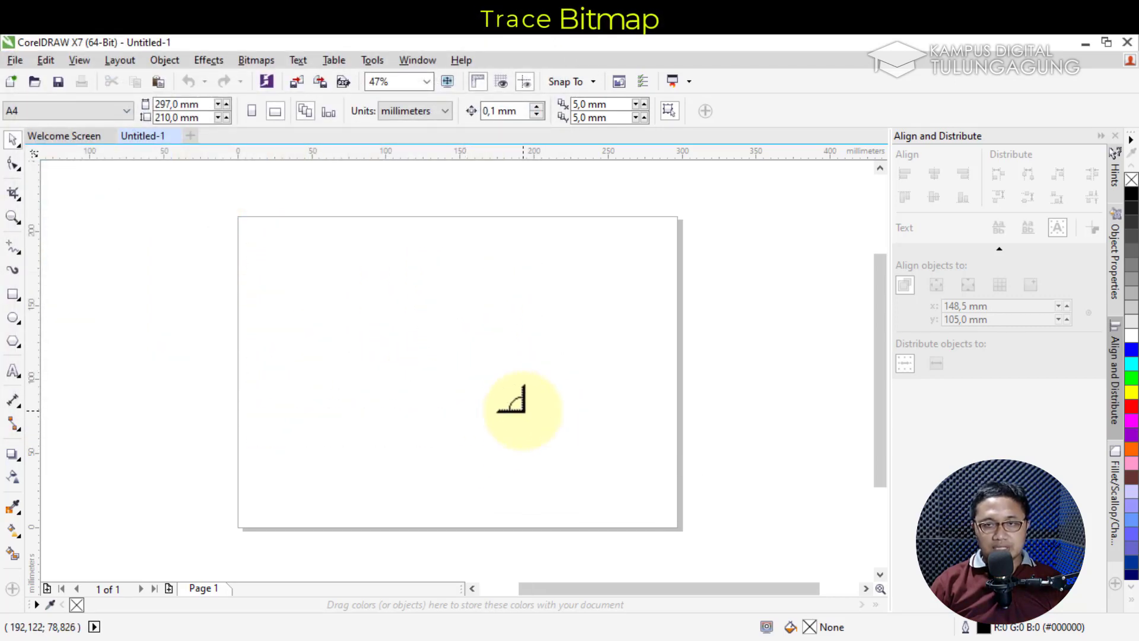
{"action": "left_click", "coordinate": [440, 325]}
{"action": "left_click_drag", "start_coordinate": [326, 308], "coordinate": [412, 334]}
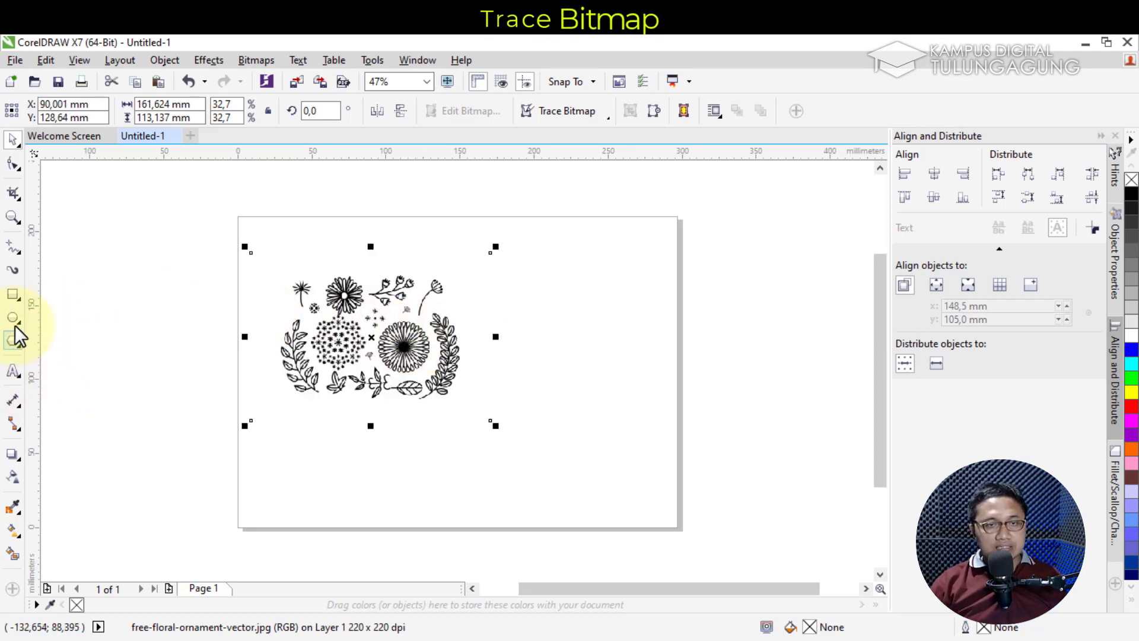
Draw a 259.5 × 162.1 mm rectangle over the floral image and fill it green
{"action": "left_click", "coordinate": [13, 293]}
{"action": "mouse_move", "coordinate": [235, 234]}
{"action": "left_mouse_down"}
{"action": "mouse_move", "coordinate": [483, 437]}
{"action": "mouse_move", "coordinate": [585, 452]}
{"action": "mouse_move", "coordinate": [618, 473]}
{"action": "left_mouse_up"}
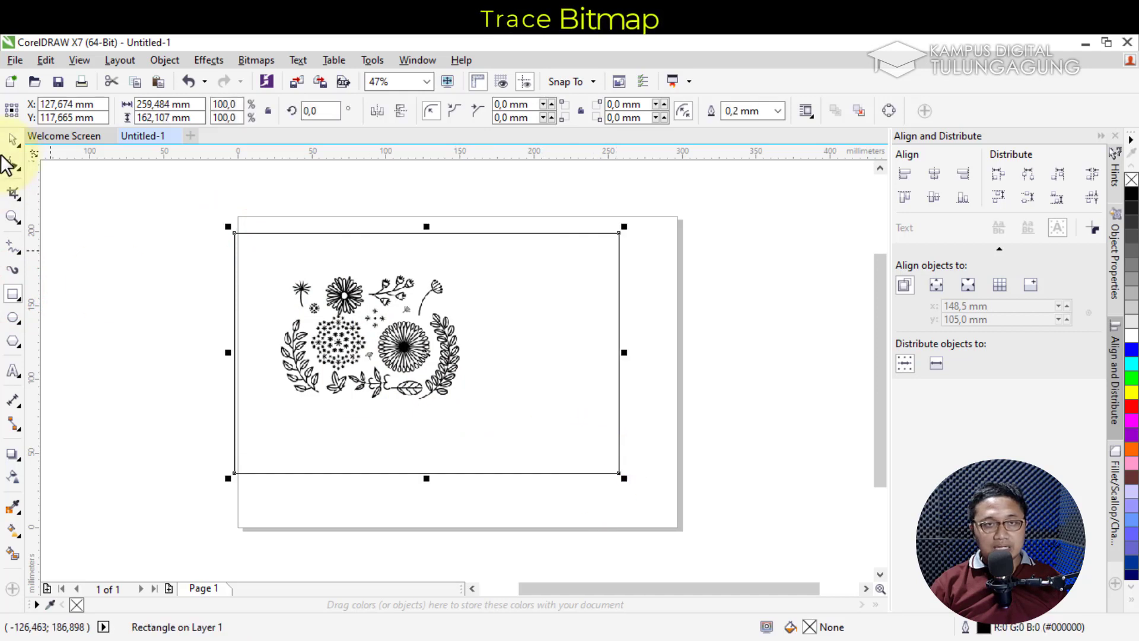
{"action": "left_click", "coordinate": [14, 140]}
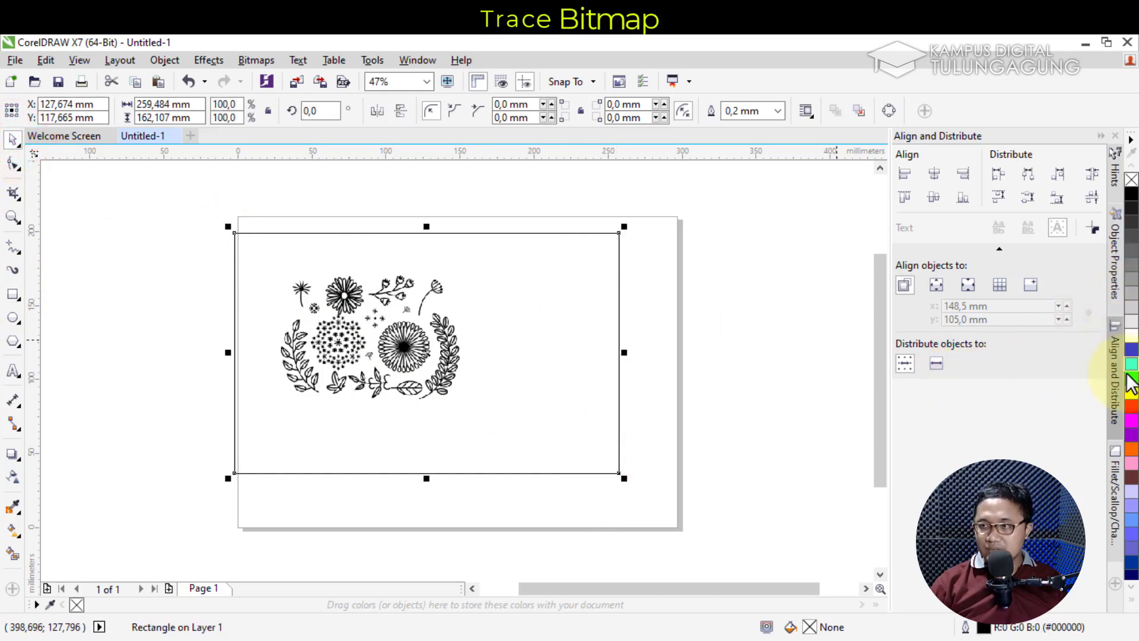
{"action": "left_click", "coordinate": [1131, 350]}
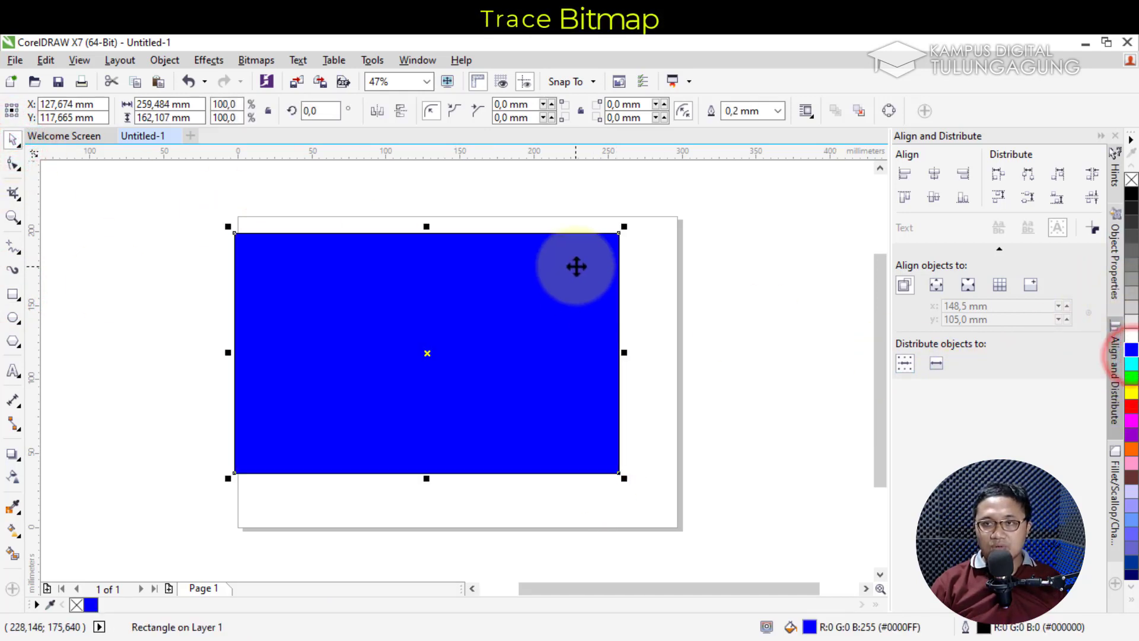
{"action": "left_click", "coordinate": [1131, 194]}
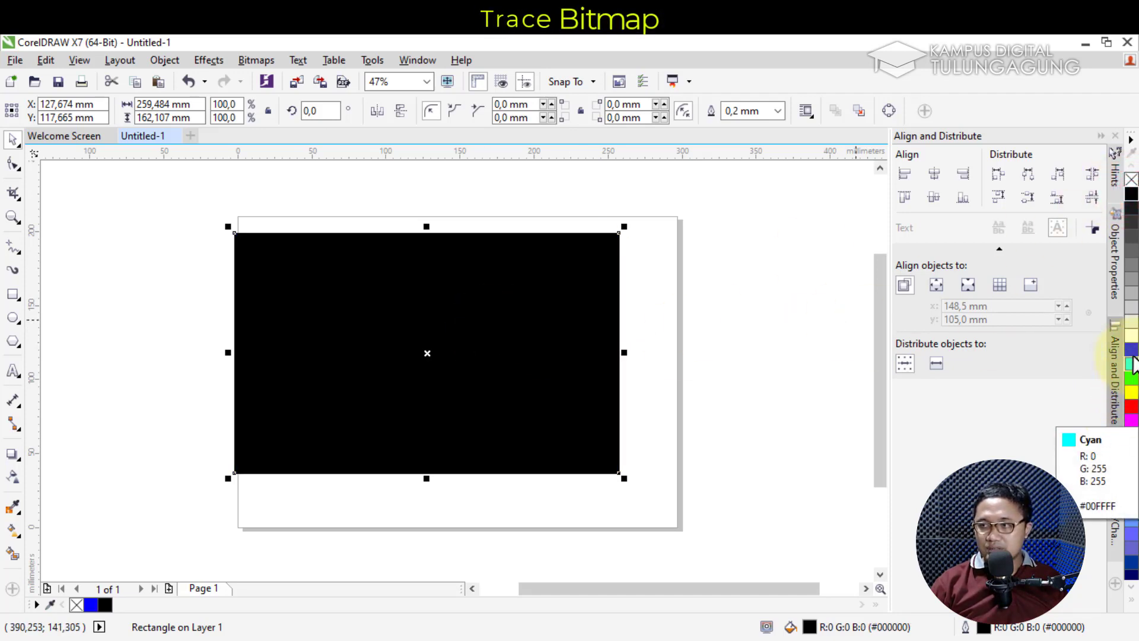
{"action": "left_click", "coordinate": [1131, 350]}
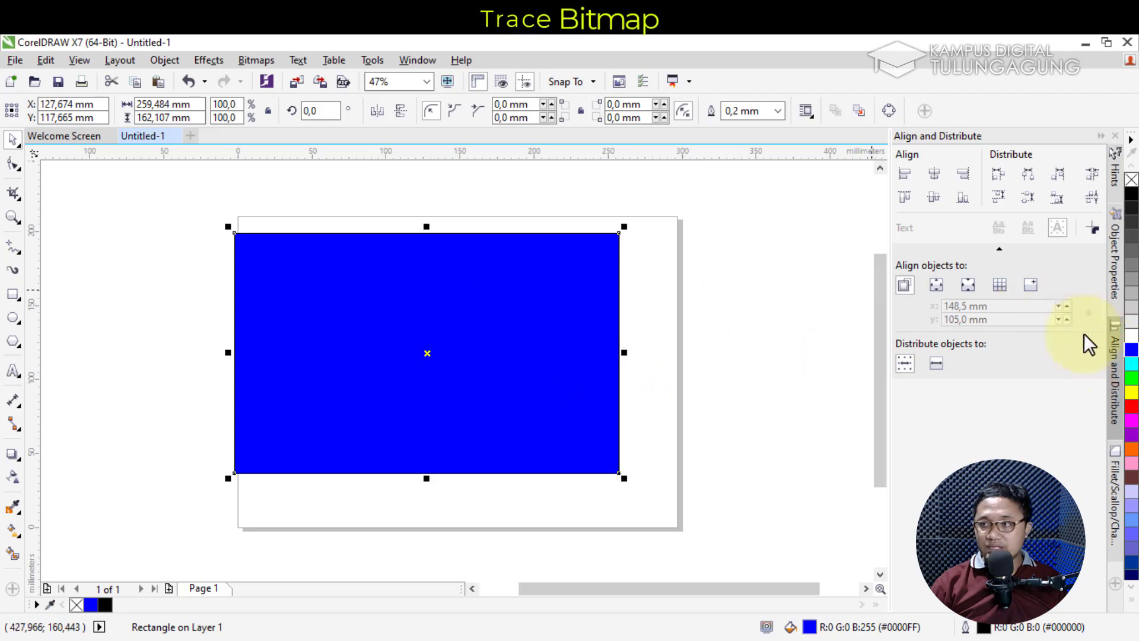
{"action": "left_click", "coordinate": [1130, 377]}
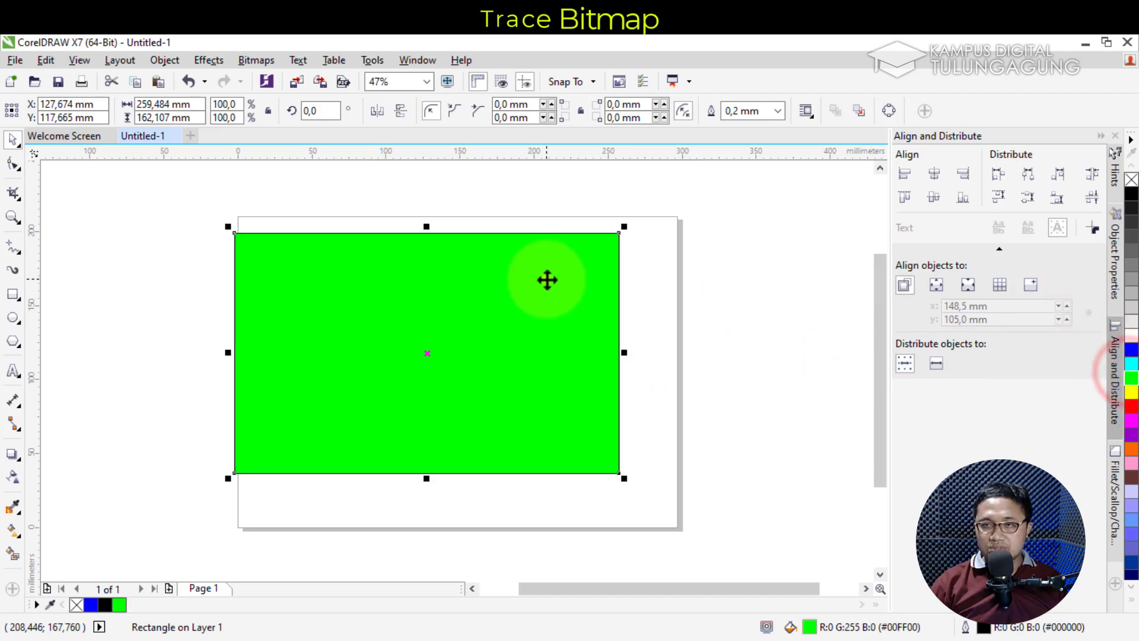
{"action": "right_click", "coordinate": [546, 279]}
Send the green rectangle to the back of the page and lock it
{"action": "mouse_move", "coordinate": [711, 451]}
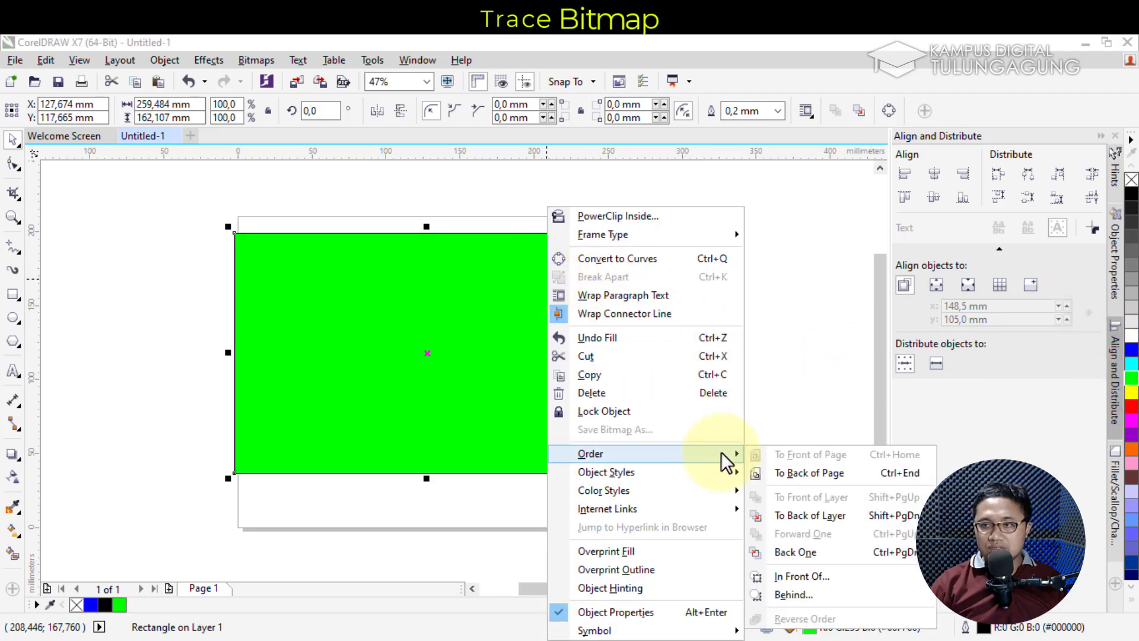
{"action": "left_click", "coordinate": [810, 471]}
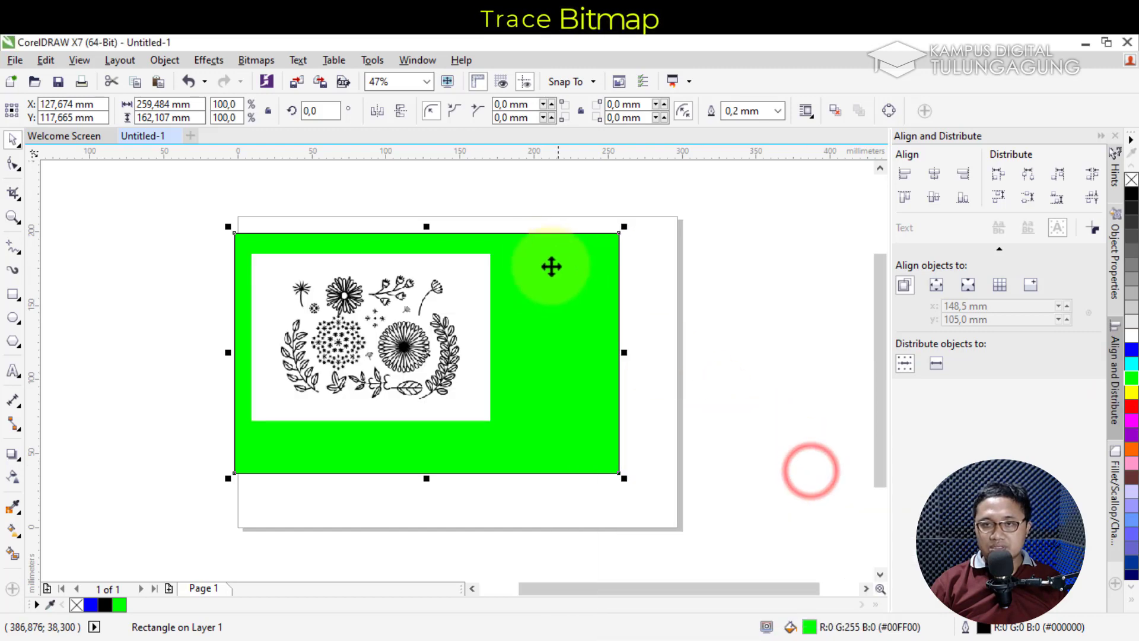
{"action": "right_click", "coordinate": [585, 265]}
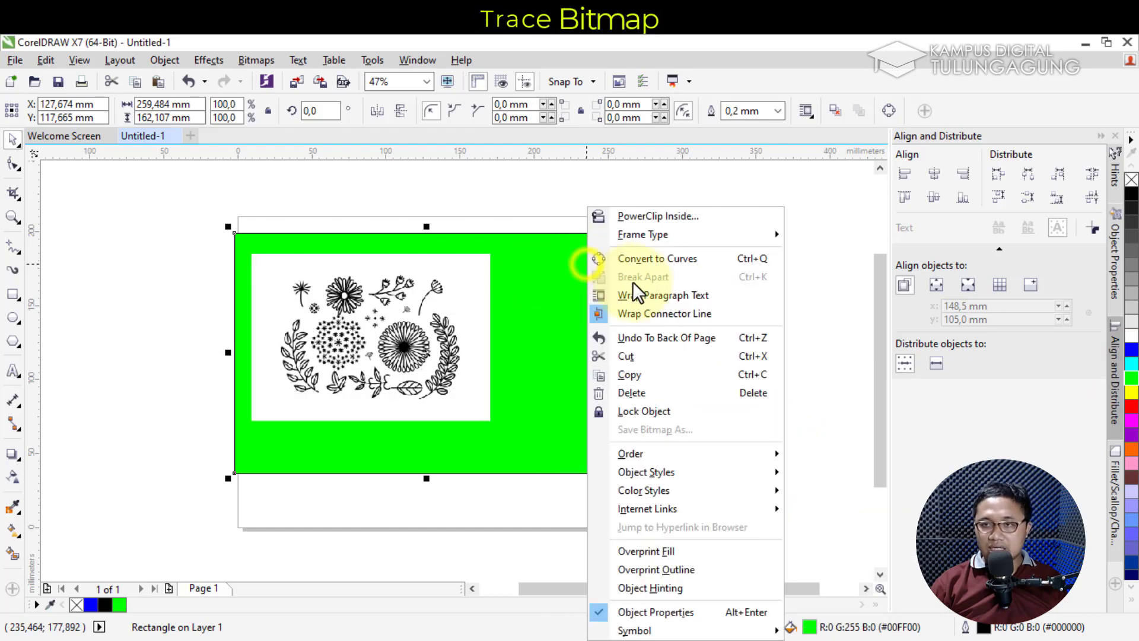
{"action": "left_click", "coordinate": [764, 417]}
Reposition the floral image on top of the locked green rectangle
{"action": "scroll", "coordinate": [330, 280], "scroll_direction": "up", "scroll_amount": 3}
{"action": "scroll", "coordinate": [343, 280], "scroll_direction": "down", "scroll_amount": 3}
{"action": "scroll", "coordinate": [407, 315], "scroll_direction": "up", "scroll_amount": 3}
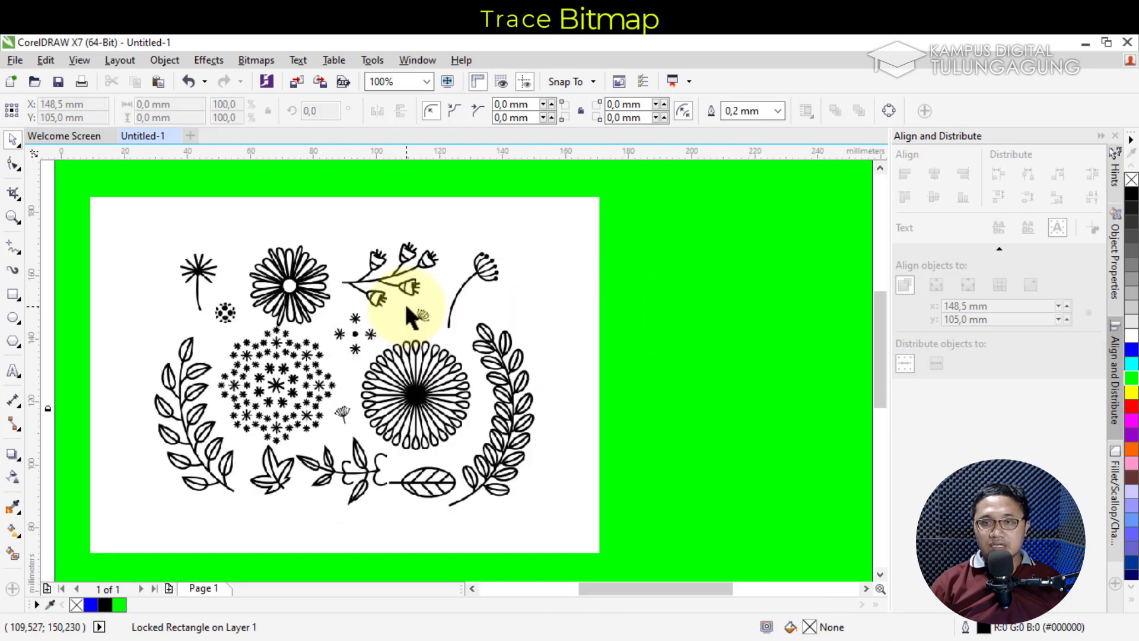
{"action": "left_click_drag", "start_coordinate": [659, 588], "coordinate": [633, 588]}
{"action": "left_click_drag", "start_coordinate": [879, 377], "coordinate": [882, 365]}
{"action": "left_click", "coordinate": [434, 290]}
{"action": "left_click_drag", "start_coordinate": [435, 290], "coordinate": [415, 256]}
{"action": "left_click_drag", "start_coordinate": [466, 326], "coordinate": [464, 353]}
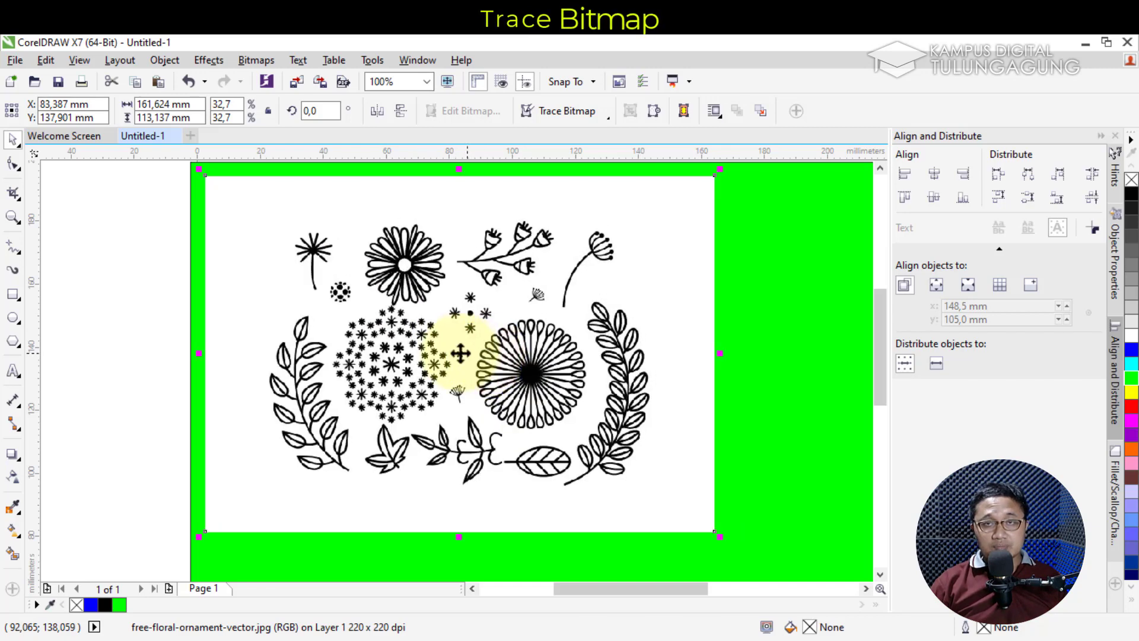
{"action": "left_click_drag", "start_coordinate": [461, 344], "coordinate": [458, 339]}
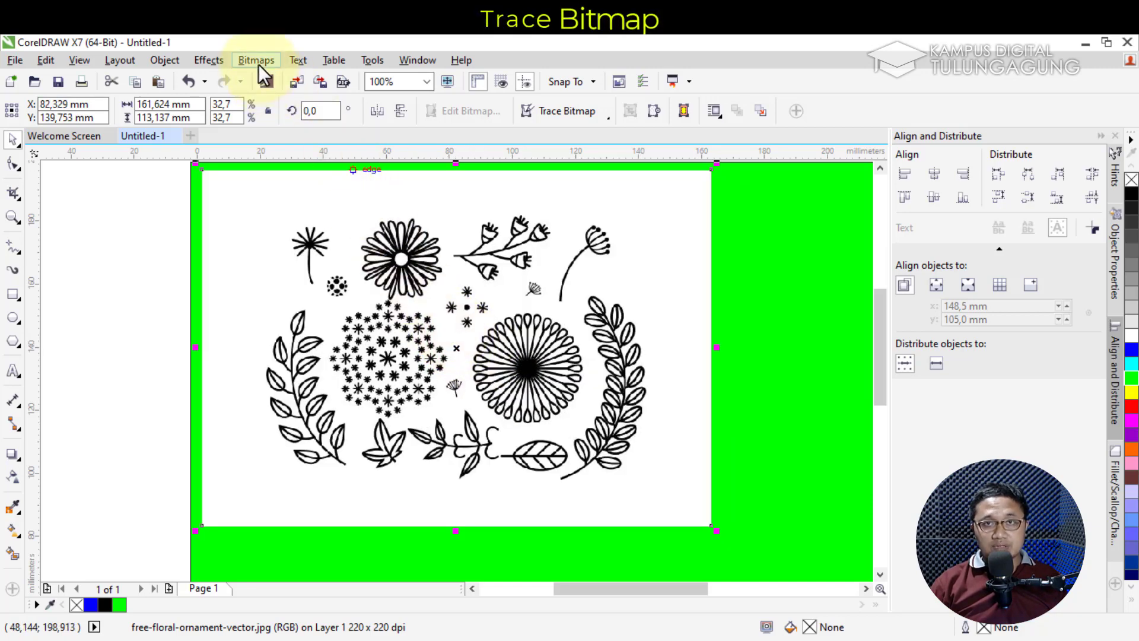
{"action": "mouse_move", "coordinate": [401, 244]}
{"action": "left_mouse_down"}
{"action": "mouse_move", "coordinate": [413, 239]}
{"action": "mouse_move", "coordinate": [401, 244]}
{"action": "left_mouse_up"}
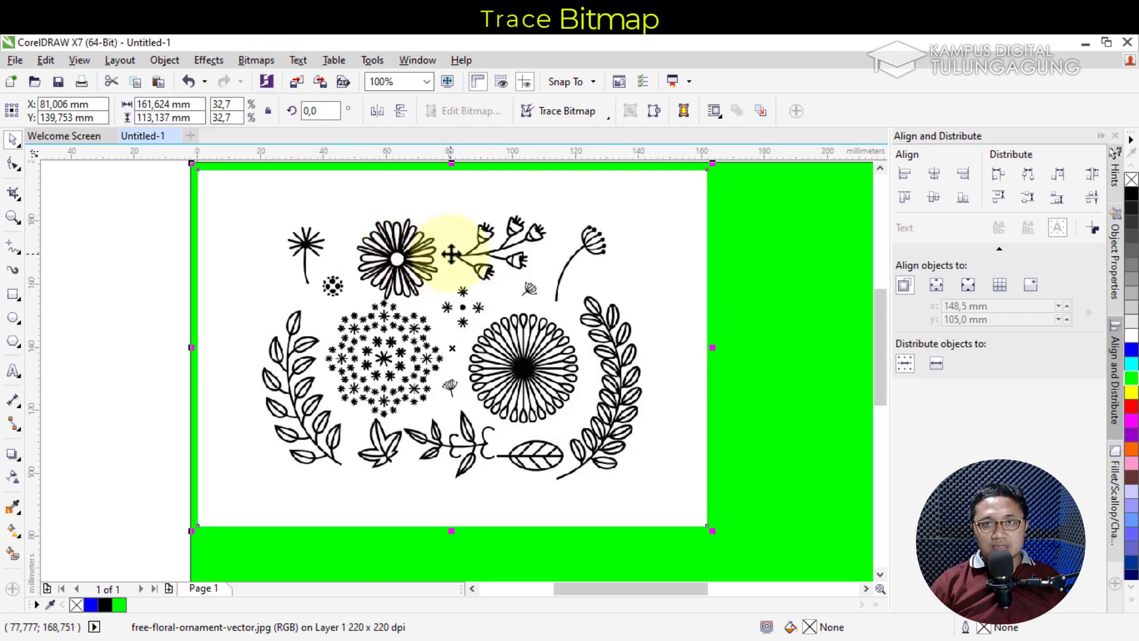
{"action": "left_click", "coordinate": [277, 65]}
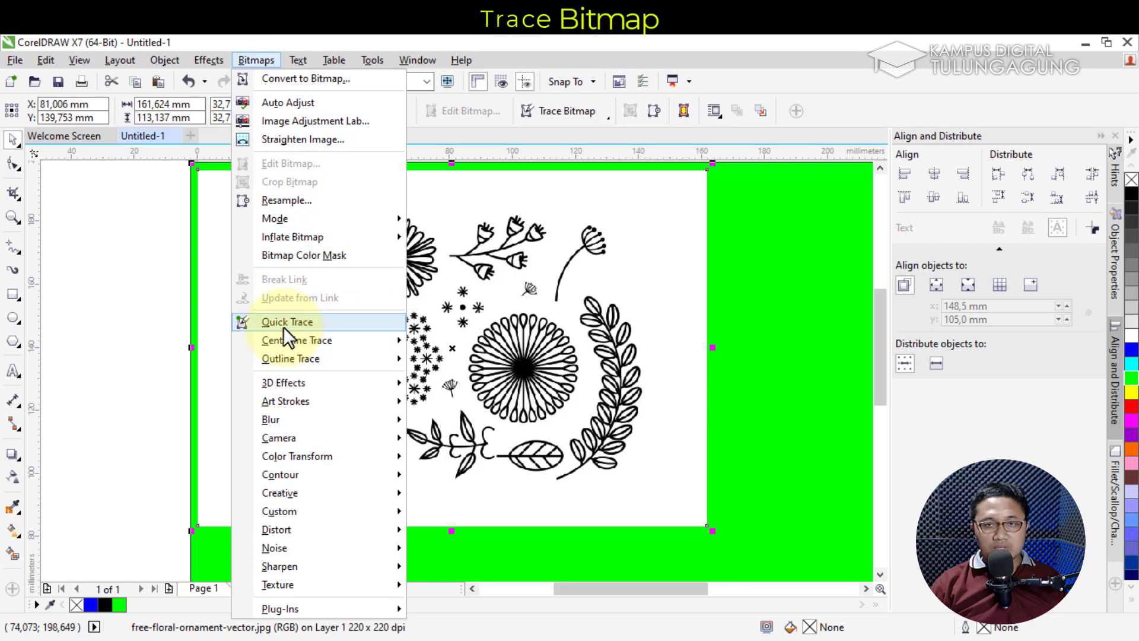
Trace the floral image with Outline Trace > Detailed Logo in PowerTRACE
{"action": "mouse_move", "coordinate": [326, 345]}
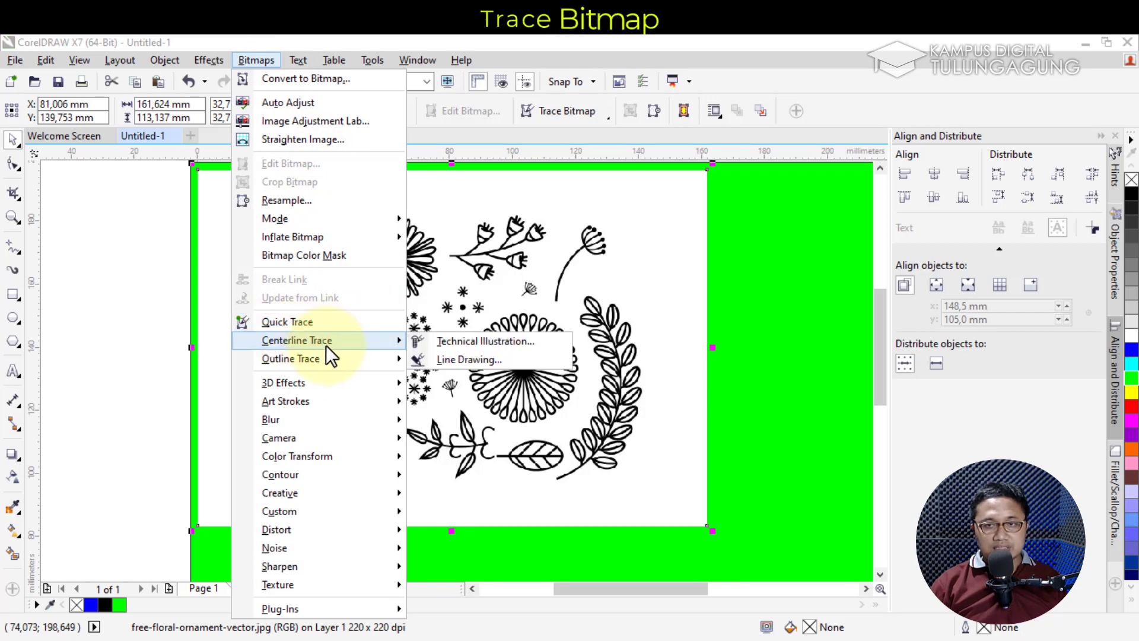
{"action": "mouse_move", "coordinate": [372, 357]}
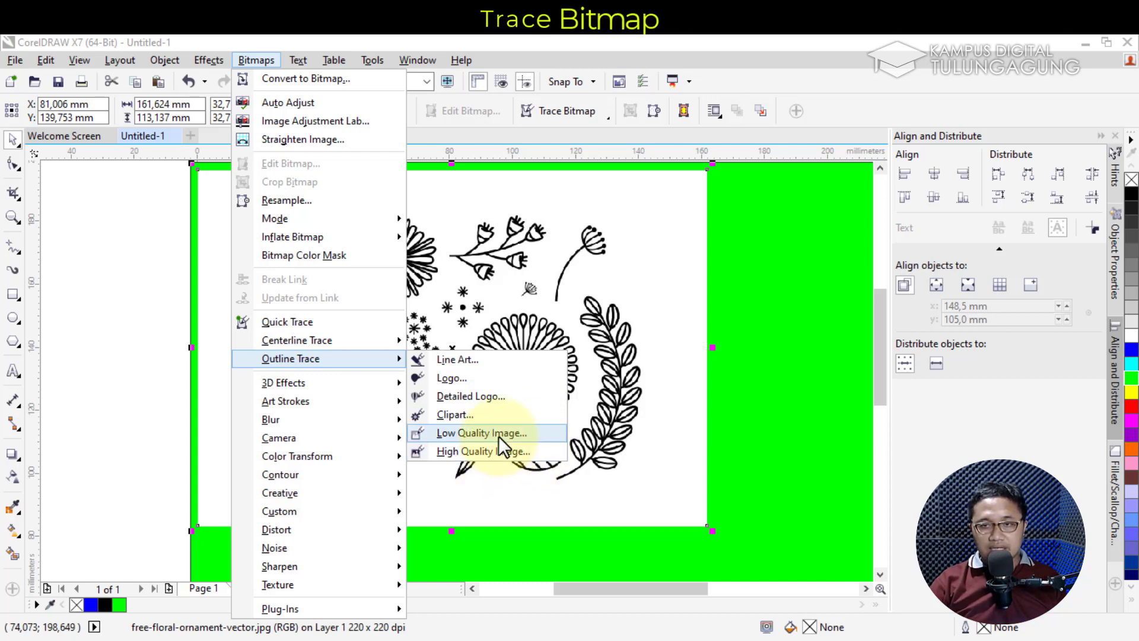
{"action": "left_click", "coordinate": [480, 398]}
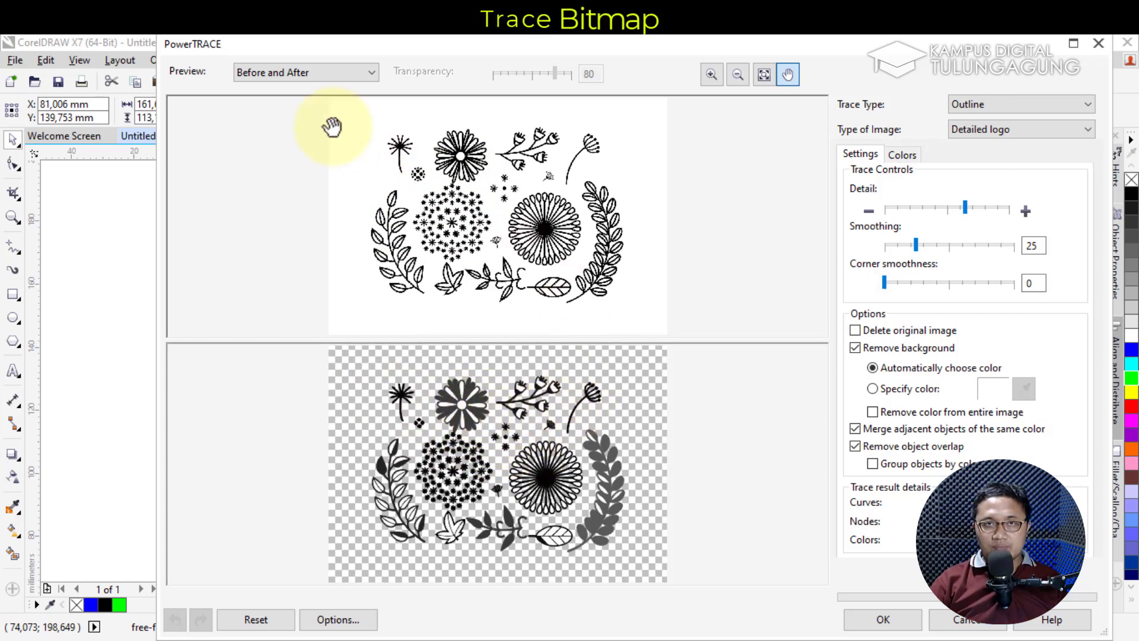
Keep the before-and-after preview, try a Centerline trace, then return Trace Type to Outline
{"action": "left_click", "coordinate": [291, 71]}
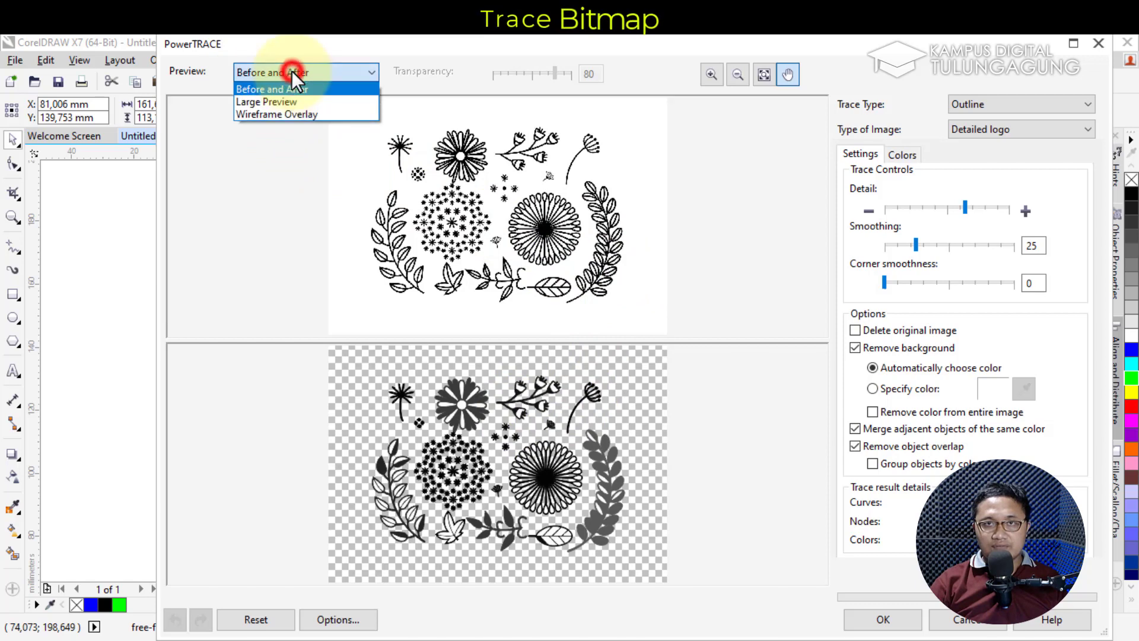
{"action": "left_click", "coordinate": [290, 70]}
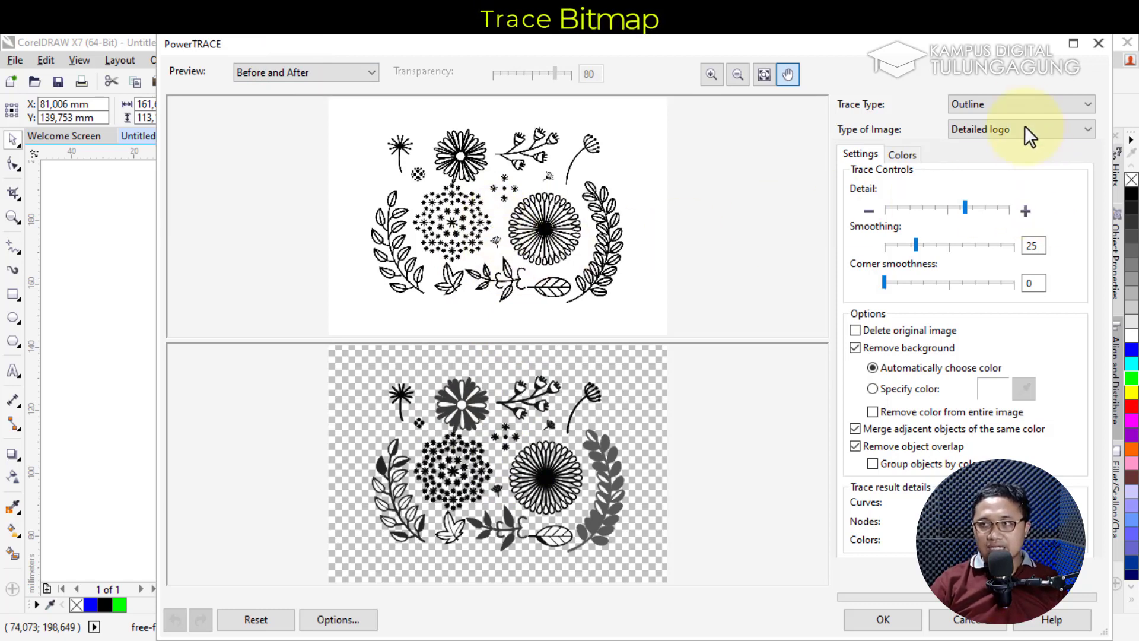
{"action": "left_click", "coordinate": [969, 105]}
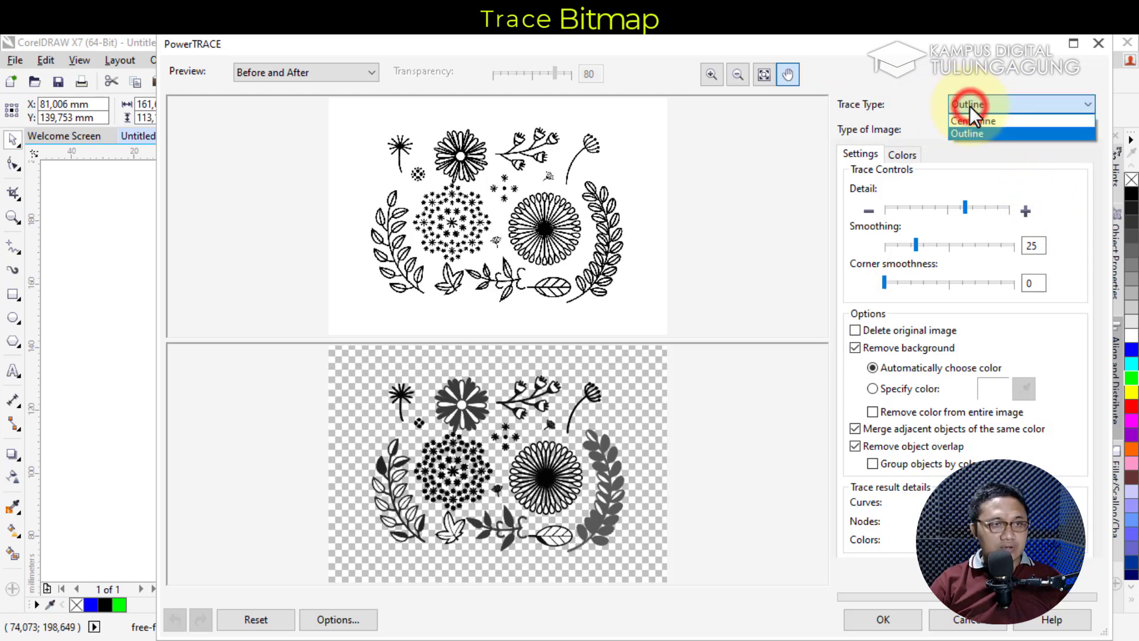
{"action": "left_click", "coordinate": [1006, 118]}
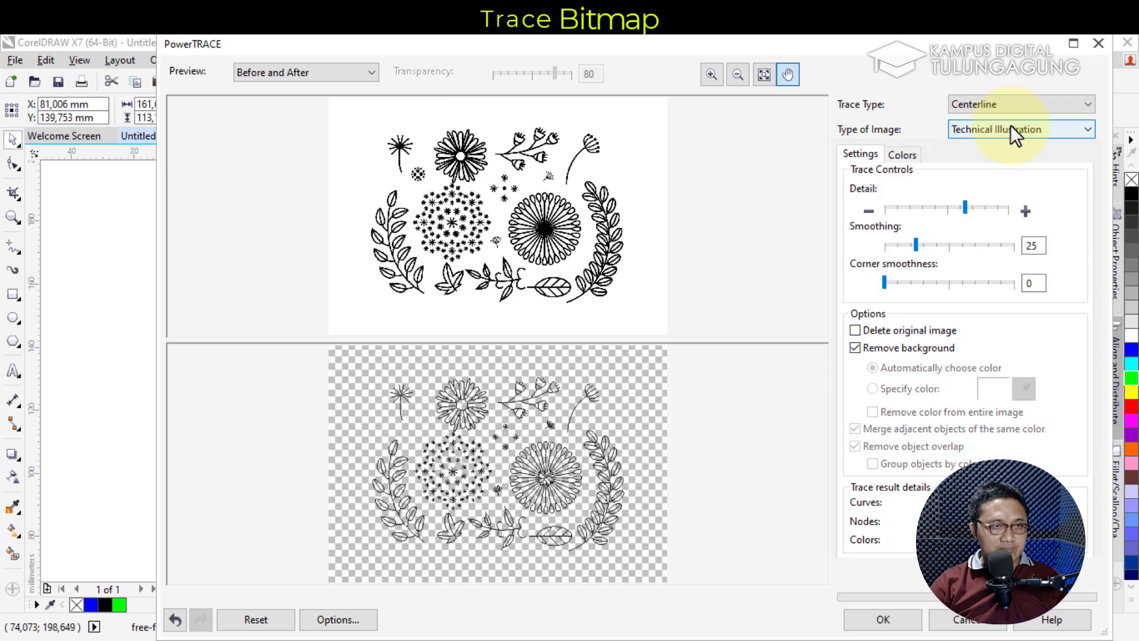
{"action": "left_click", "coordinate": [1008, 102]}
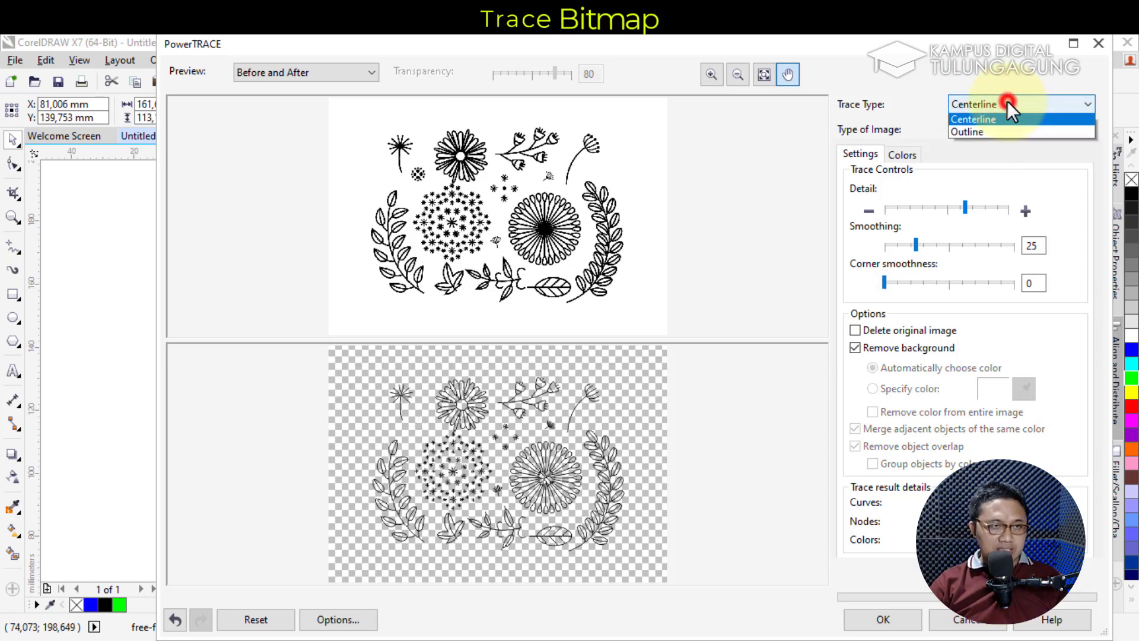
{"action": "left_click", "coordinate": [1013, 120]}
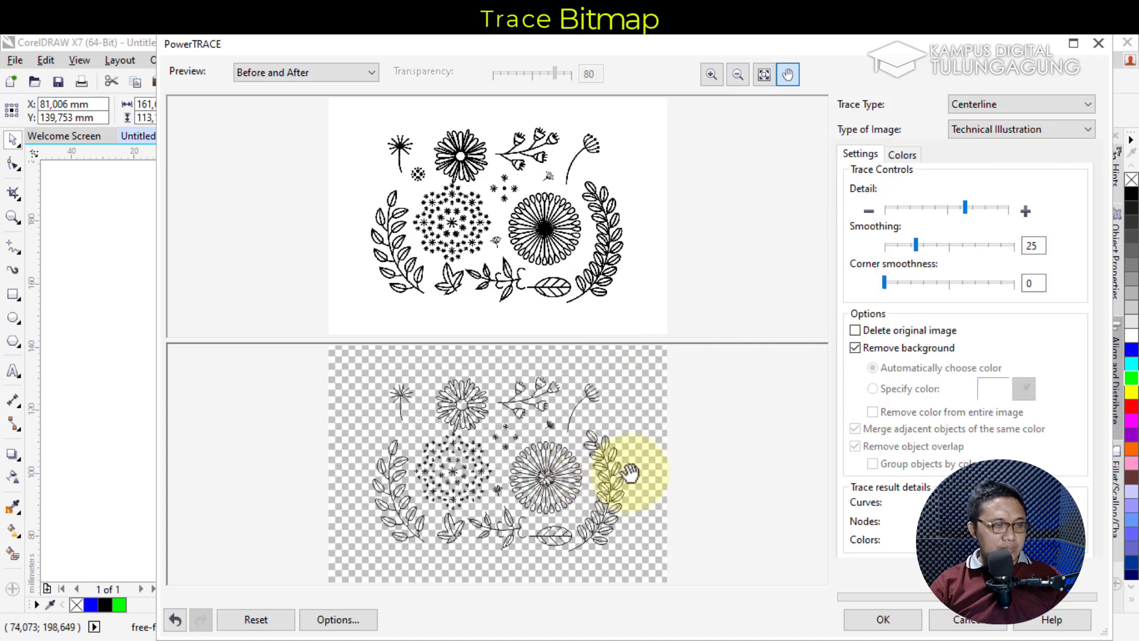
{"action": "left_click", "coordinate": [993, 105]}
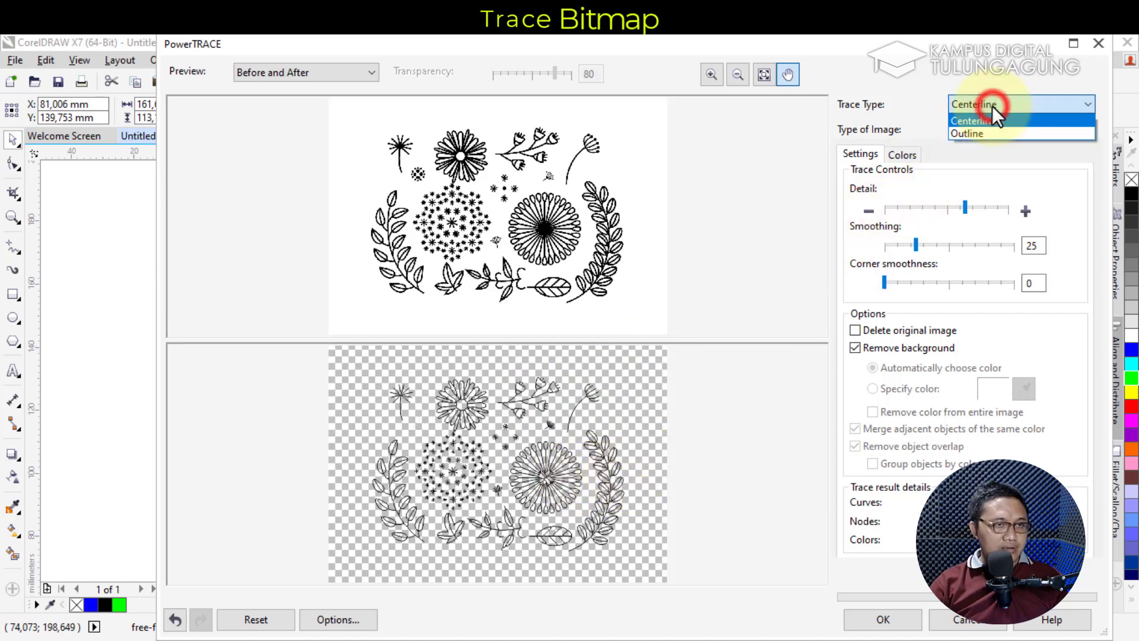
{"action": "left_click", "coordinate": [997, 133]}
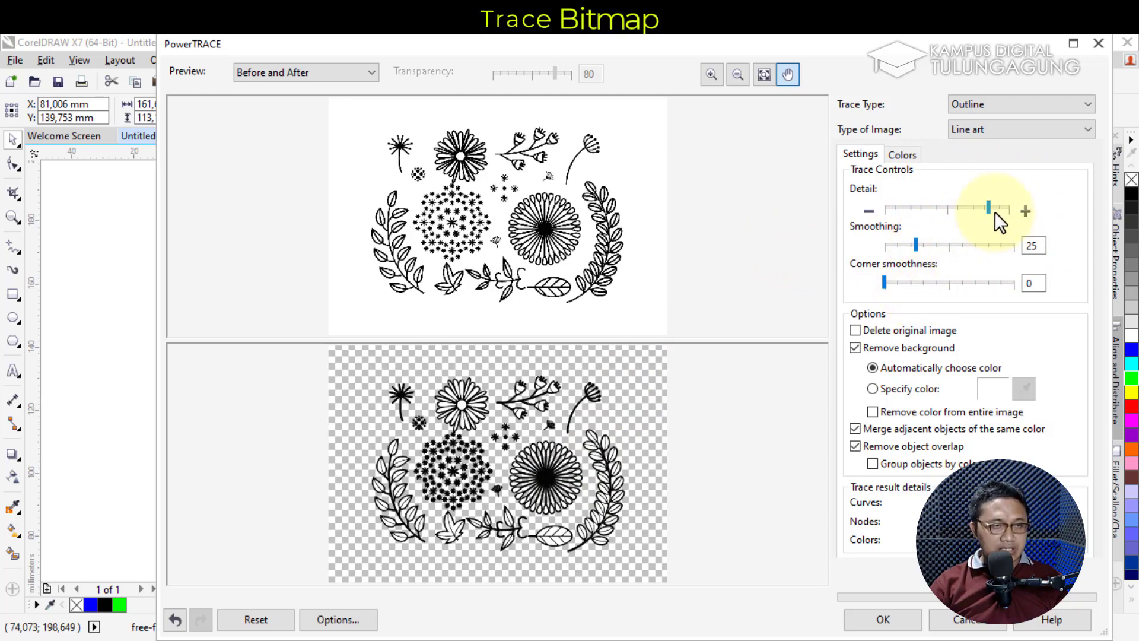
Push the Line art trace Detail slider near maximum and bring Smoothing down toward 20
{"action": "left_click_drag", "start_coordinate": [989, 207], "coordinate": [1010, 207]}
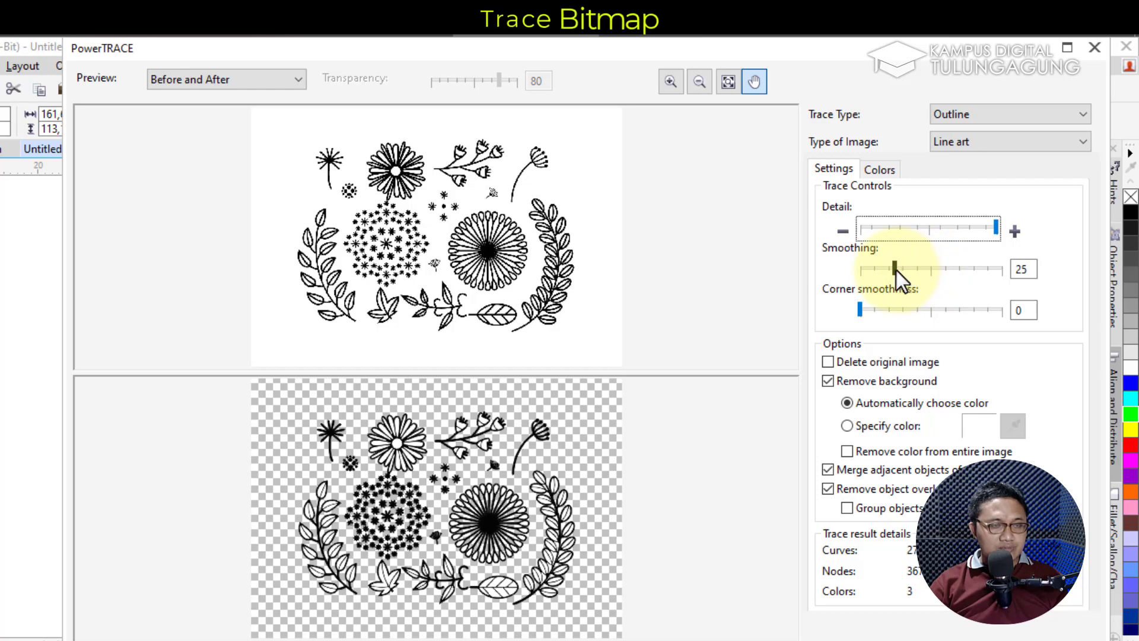
{"action": "left_click_drag", "start_coordinate": [895, 270], "coordinate": [981, 271]}
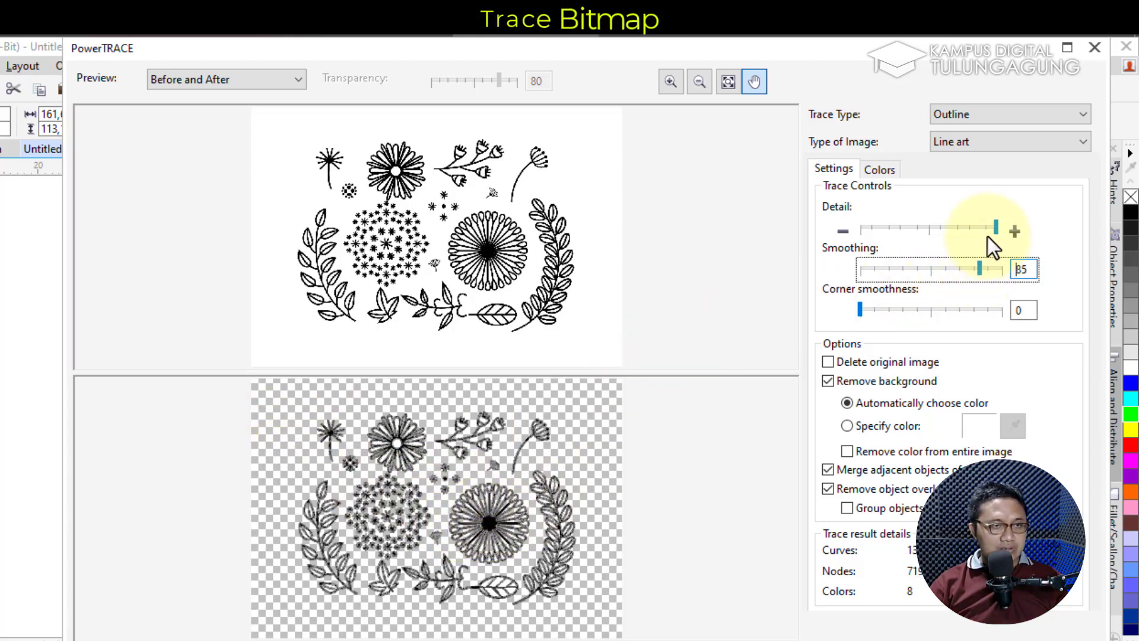
{"action": "left_click_drag", "start_coordinate": [995, 228], "coordinate": [919, 227]}
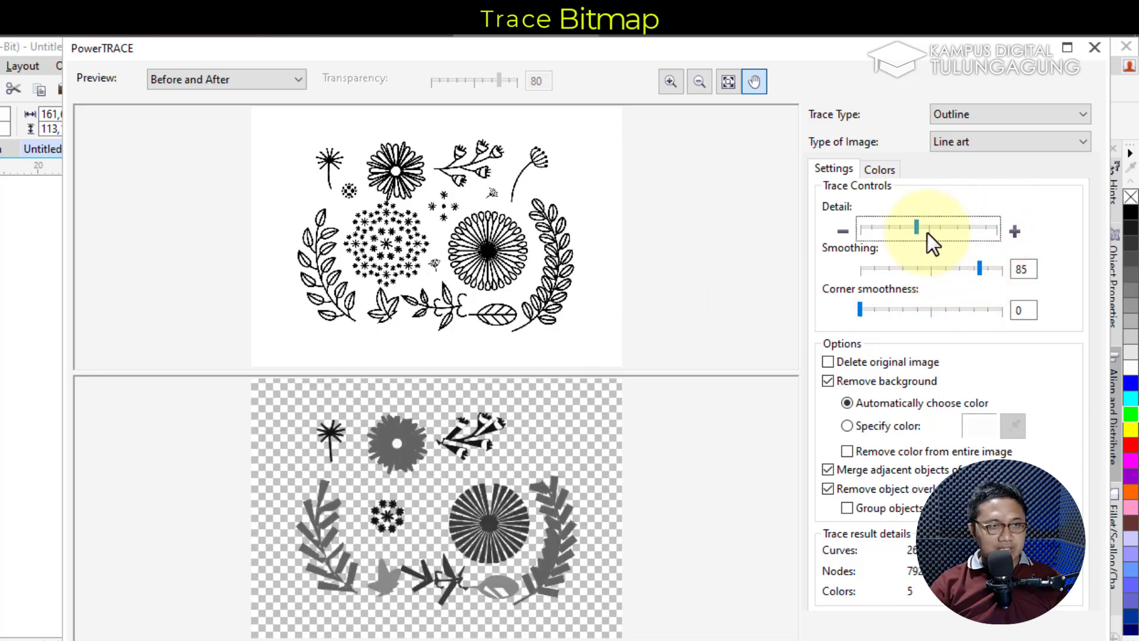
{"action": "left_click_drag", "start_coordinate": [918, 229], "coordinate": [870, 227]}
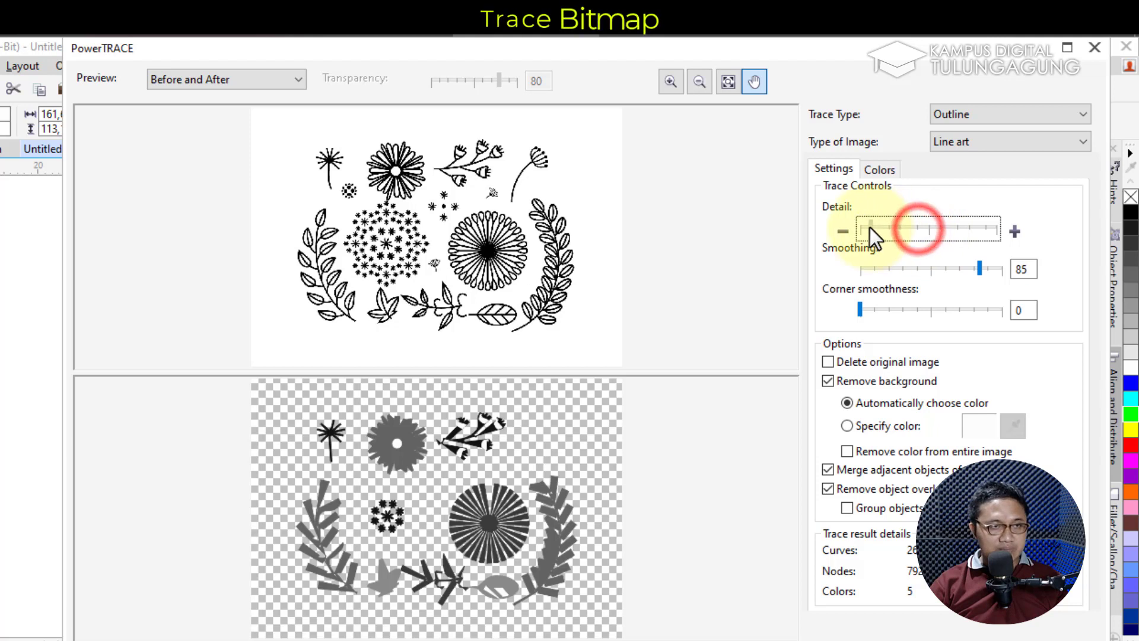
{"action": "left_click", "coordinate": [875, 228]}
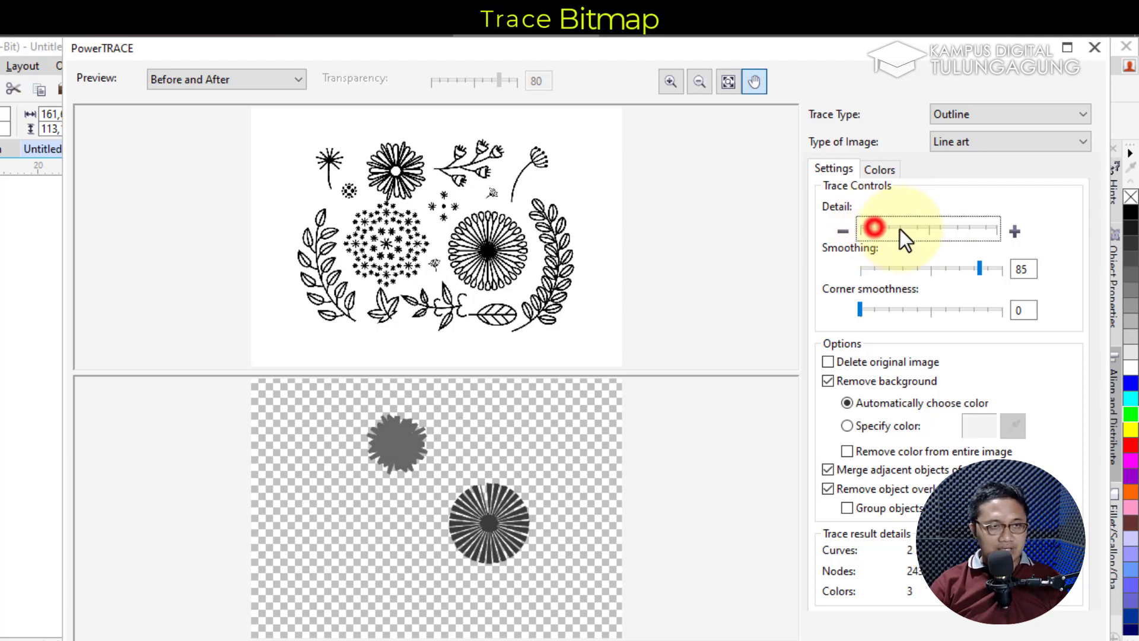
{"action": "left_click_drag", "start_coordinate": [877, 225], "coordinate": [983, 235]}
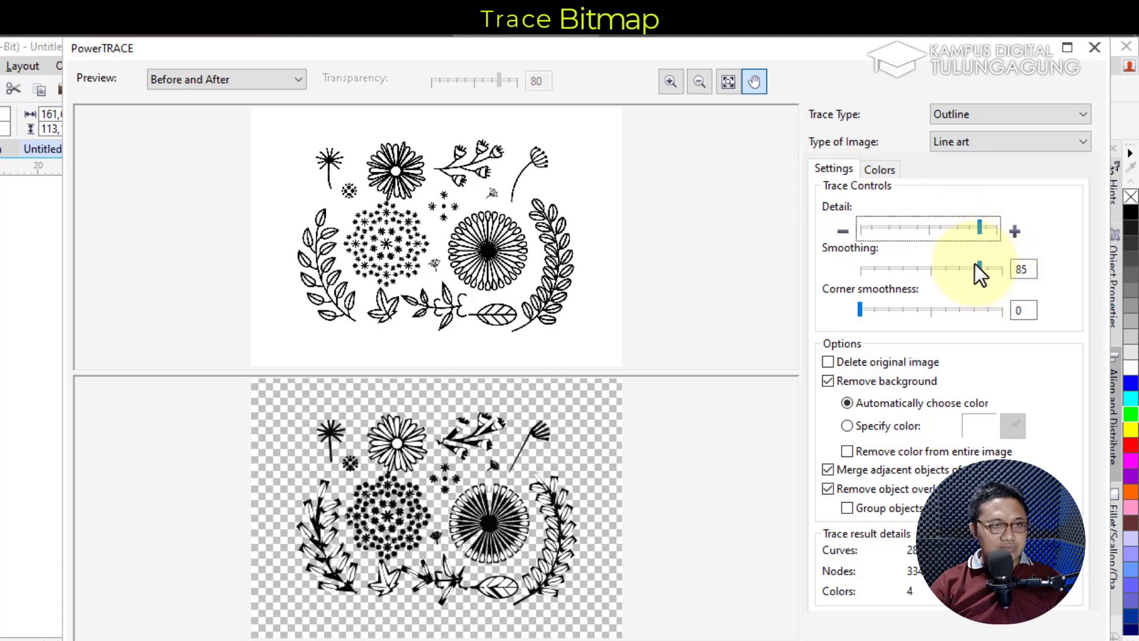
{"action": "left_click_drag", "start_coordinate": [977, 266], "coordinate": [892, 268]}
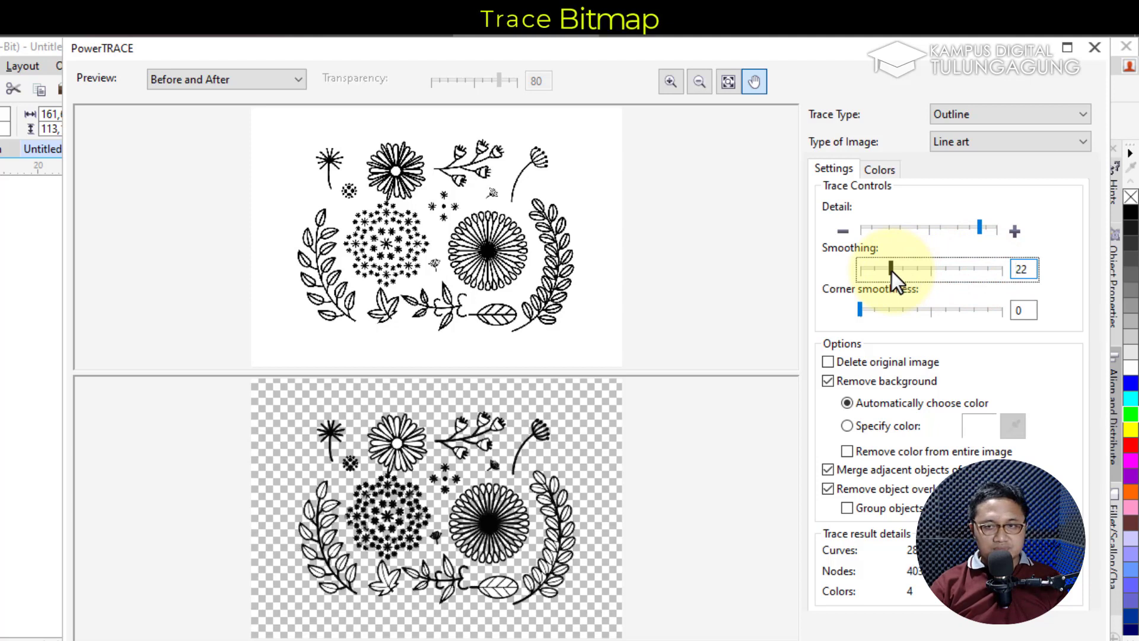
{"action": "left_click_drag", "start_coordinate": [892, 272], "coordinate": [1013, 279]}
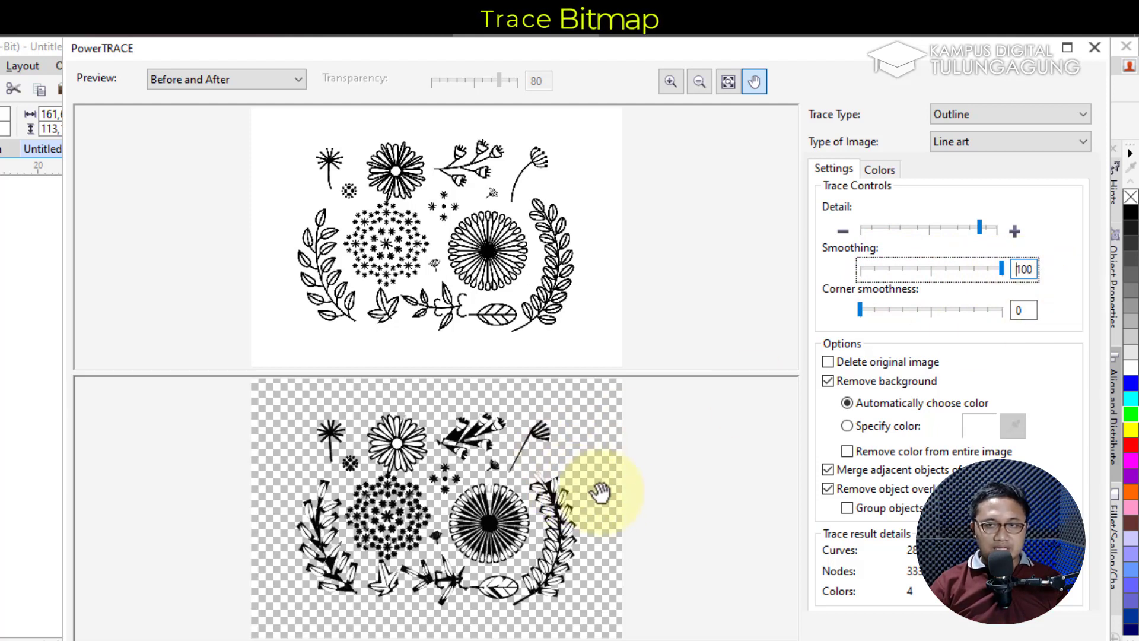
{"action": "left_click_drag", "start_coordinate": [1000, 267], "coordinate": [878, 272]}
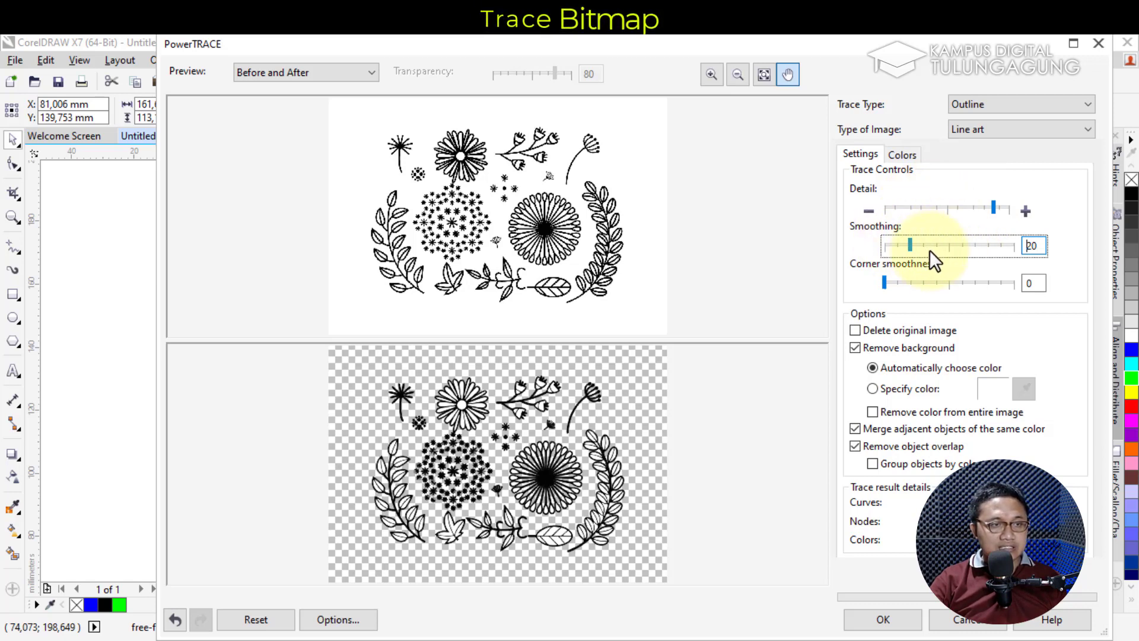
Fine-tune the trace Smoothing slider, dropping it to 0 and back to about 15
{"action": "left_click_drag", "start_coordinate": [911, 241], "coordinate": [903, 241]}
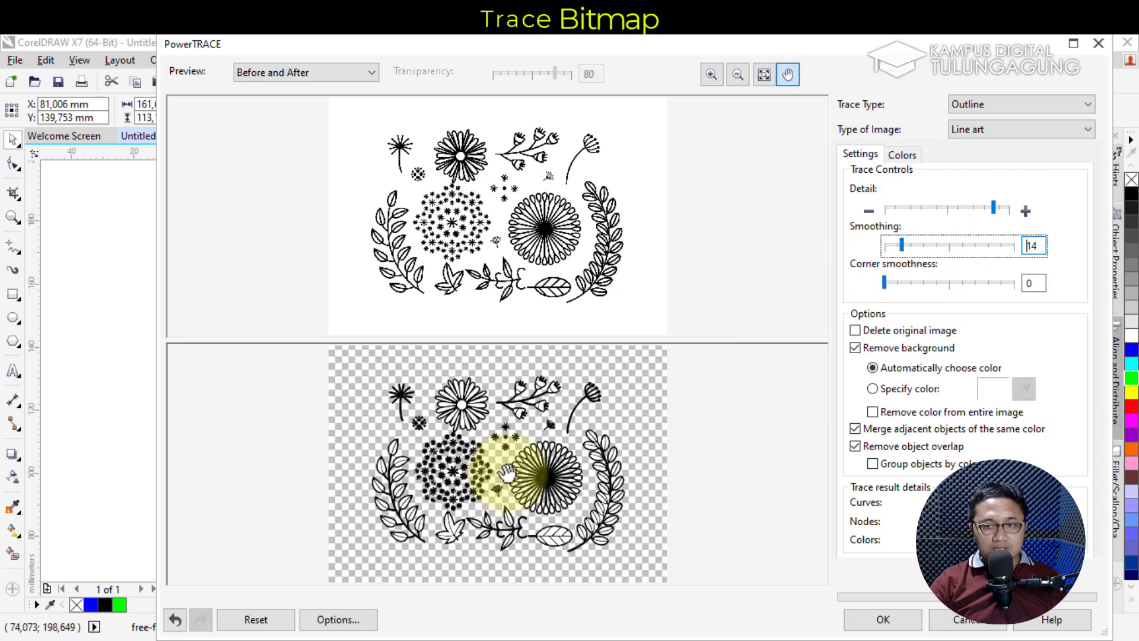
{"action": "left_click", "coordinate": [905, 243]}
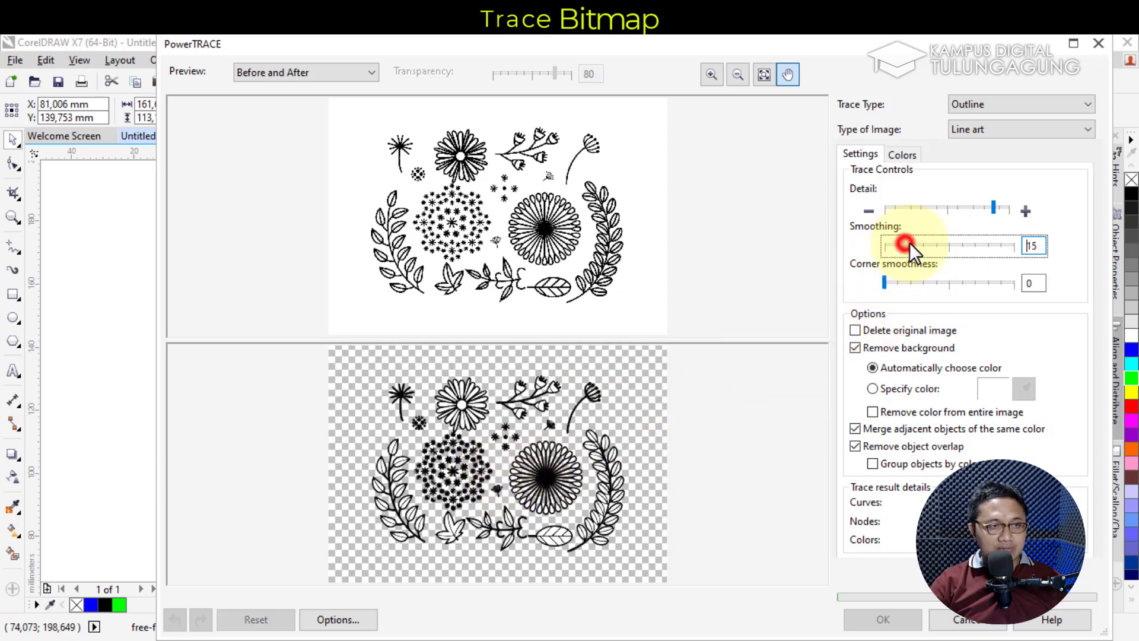
{"action": "left_click_drag", "start_coordinate": [903, 244], "coordinate": [872, 244]}
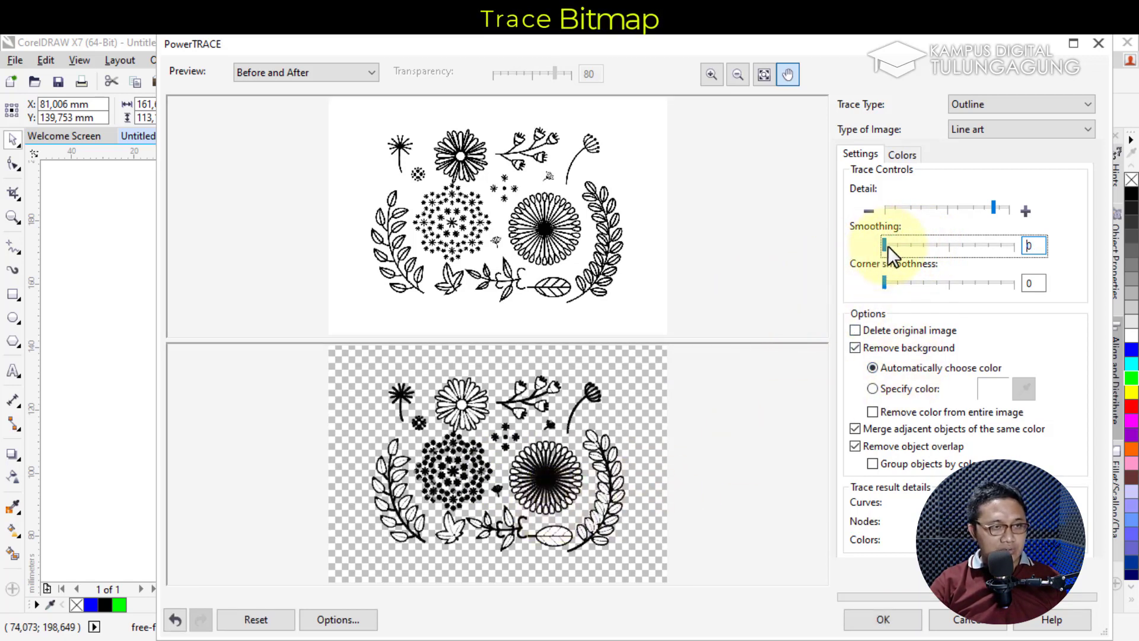
{"action": "left_click_drag", "start_coordinate": [887, 246], "coordinate": [935, 240]}
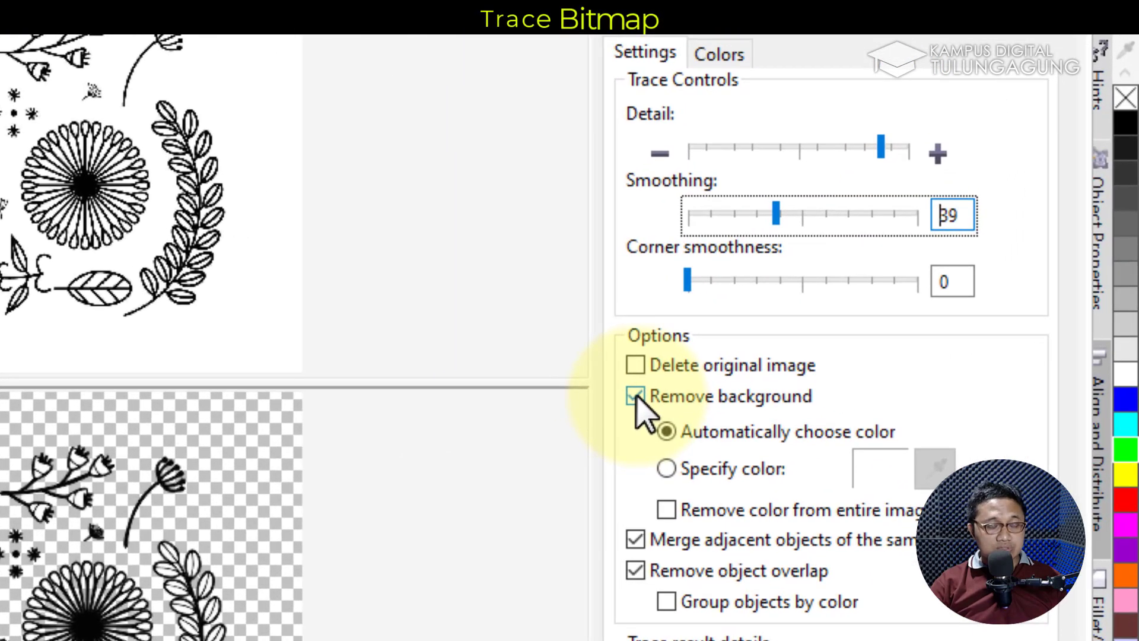
Keep Remove background on, set Delete original image, raise smoothing, and accept the trace
{"action": "left_click", "coordinate": [635, 397]}
{"action": "left_click", "coordinate": [635, 397]}
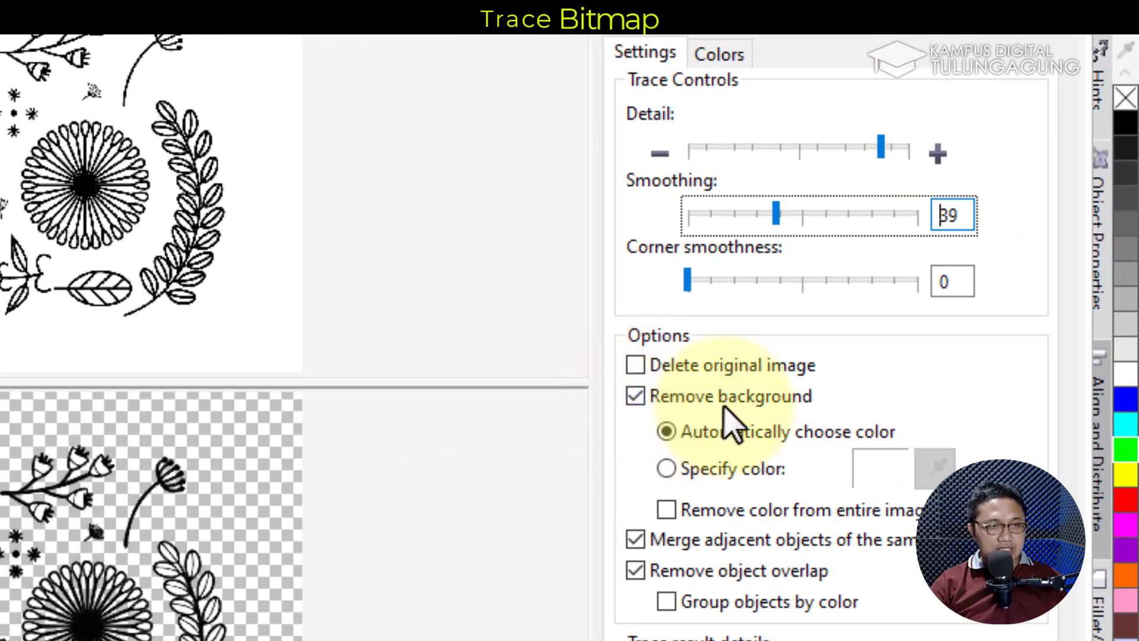
{"action": "left_click", "coordinate": [741, 372]}
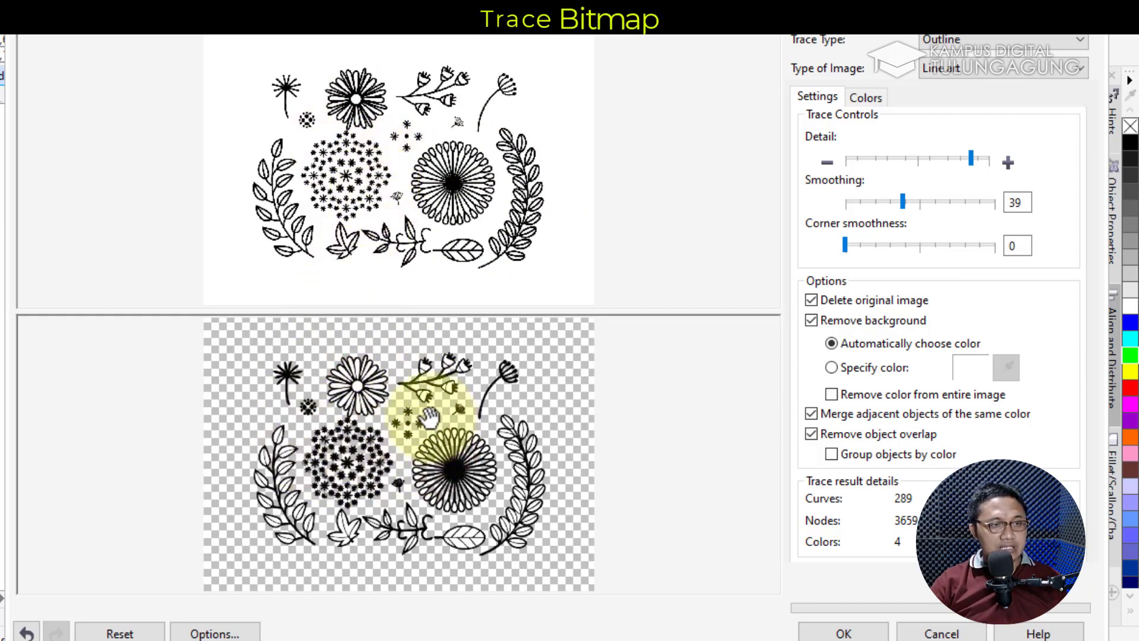
{"action": "left_click", "coordinate": [811, 300]}
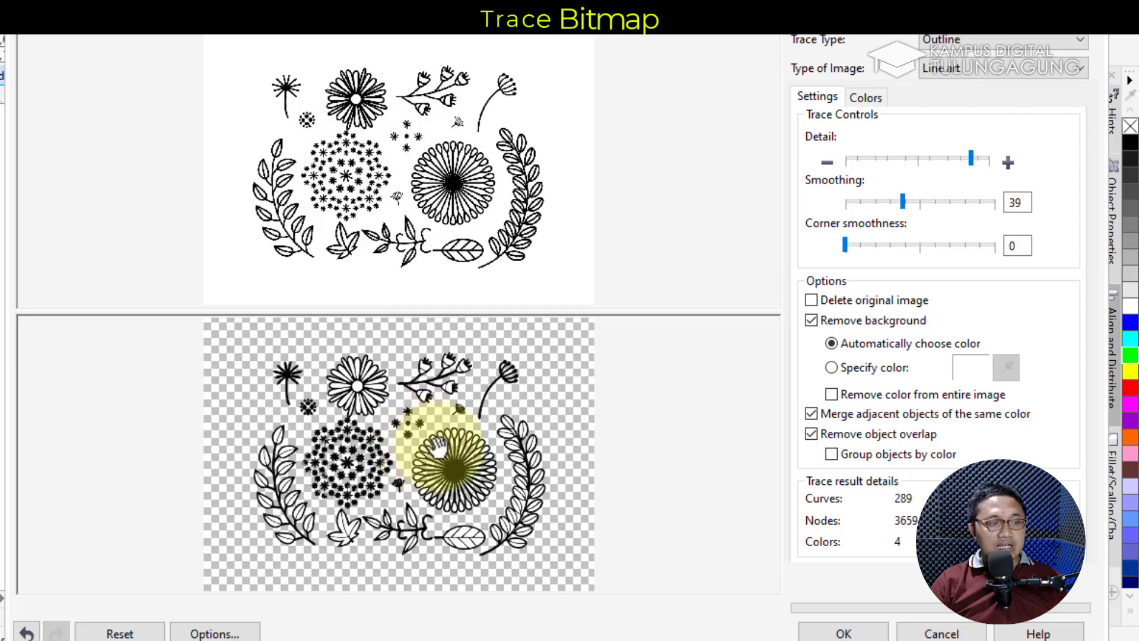
{"action": "mouse_move", "coordinate": [902, 202]}
{"action": "left_mouse_down"}
{"action": "mouse_move", "coordinate": [921, 203]}
{"action": "mouse_move", "coordinate": [912, 201]}
{"action": "left_mouse_up"}
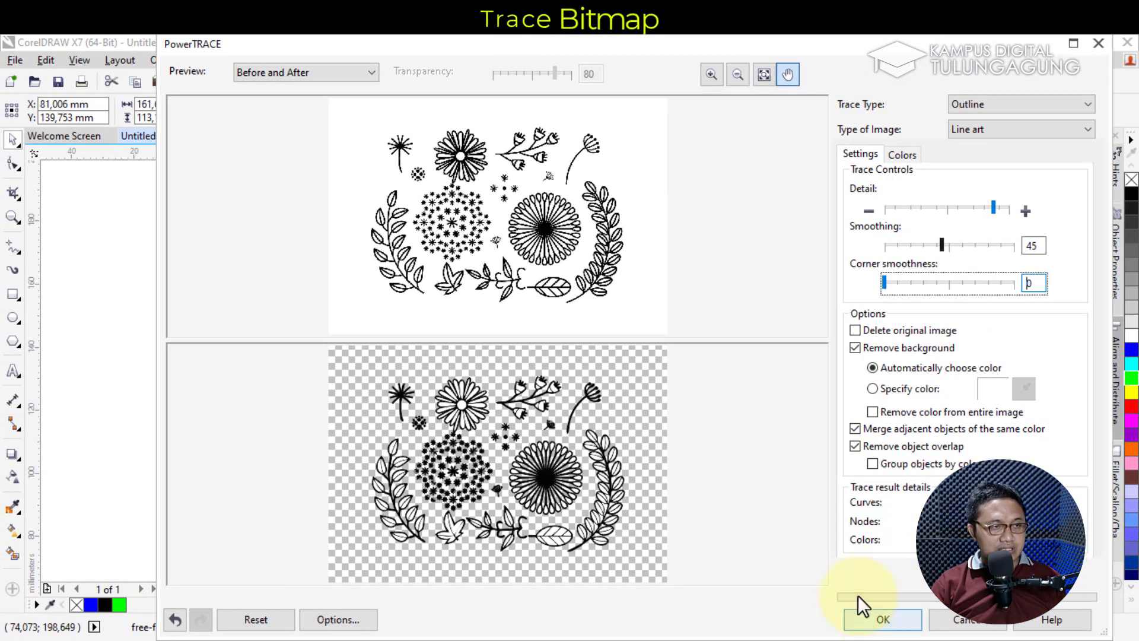
{"action": "left_click", "coordinate": [882, 619]}
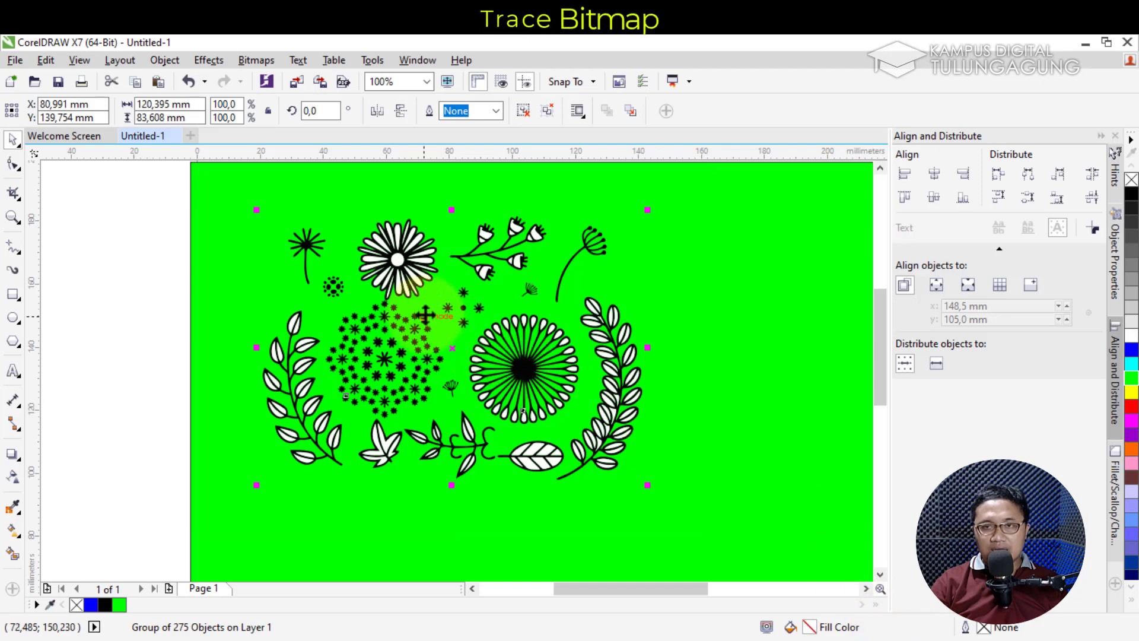
Drag the traced flower group toward the upper left of the green page
{"action": "mouse_move", "coordinate": [391, 255]}
{"action": "left_mouse_down"}
{"action": "mouse_move", "coordinate": [500, 372]}
{"action": "mouse_move", "coordinate": [370, 231]}
{"action": "left_mouse_up"}
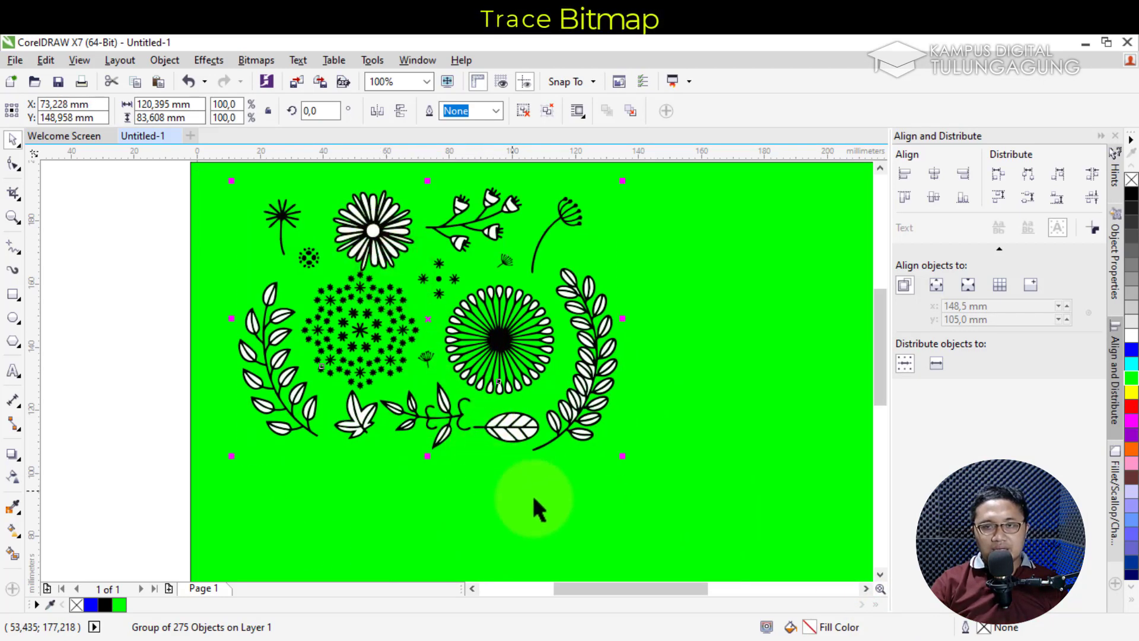
{"action": "left_click", "coordinate": [567, 508]}
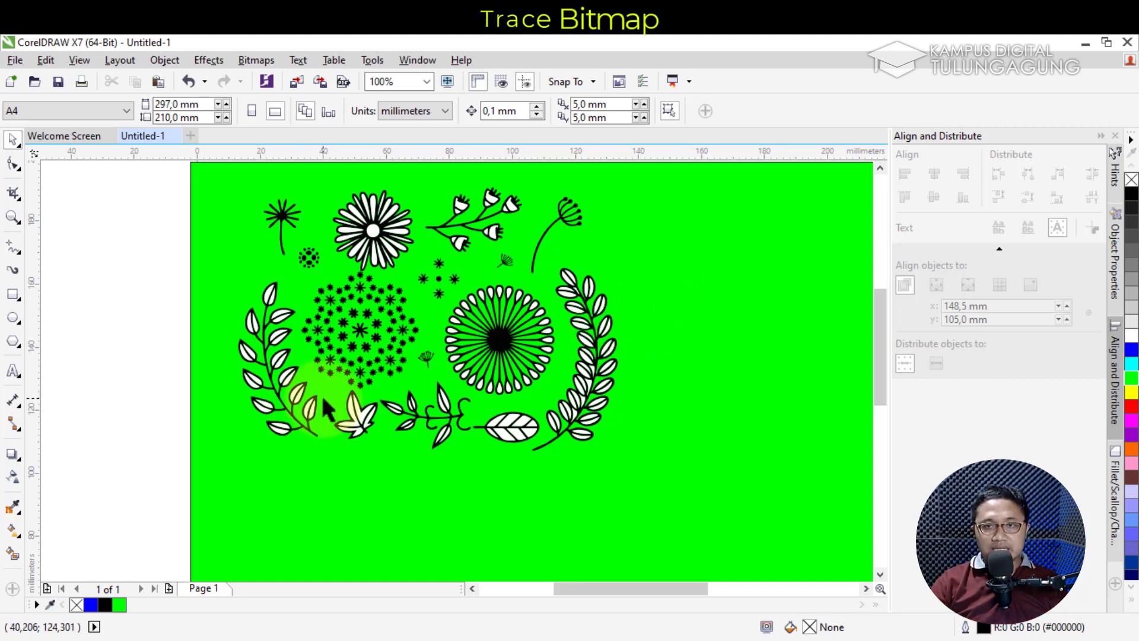
{"action": "left_click", "coordinate": [359, 237]}
{"action": "mouse_move", "coordinate": [359, 237]}
{"action": "left_mouse_down"}
{"action": "mouse_move", "coordinate": [368, 229]}
{"action": "mouse_move", "coordinate": [339, 226]}
{"action": "mouse_move", "coordinate": [364, 252]}
{"action": "mouse_move", "coordinate": [330, 220]}
{"action": "mouse_move", "coordinate": [342, 224]}
{"action": "left_mouse_up"}
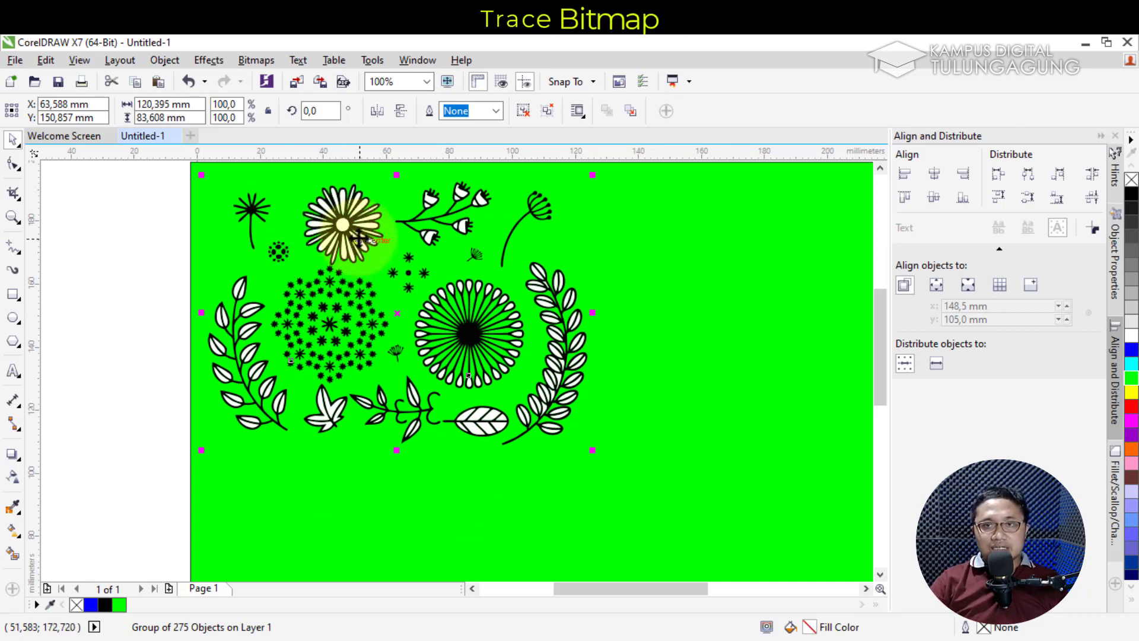
{"action": "right_click", "coordinate": [344, 219]}
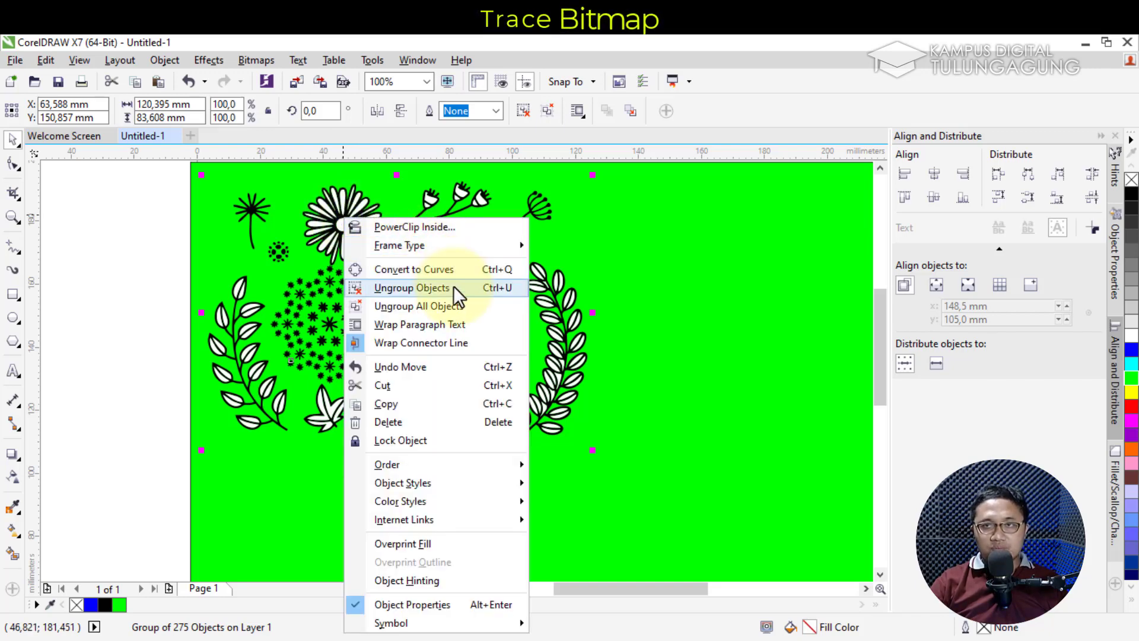
{"action": "left_click", "coordinate": [522, 115]}
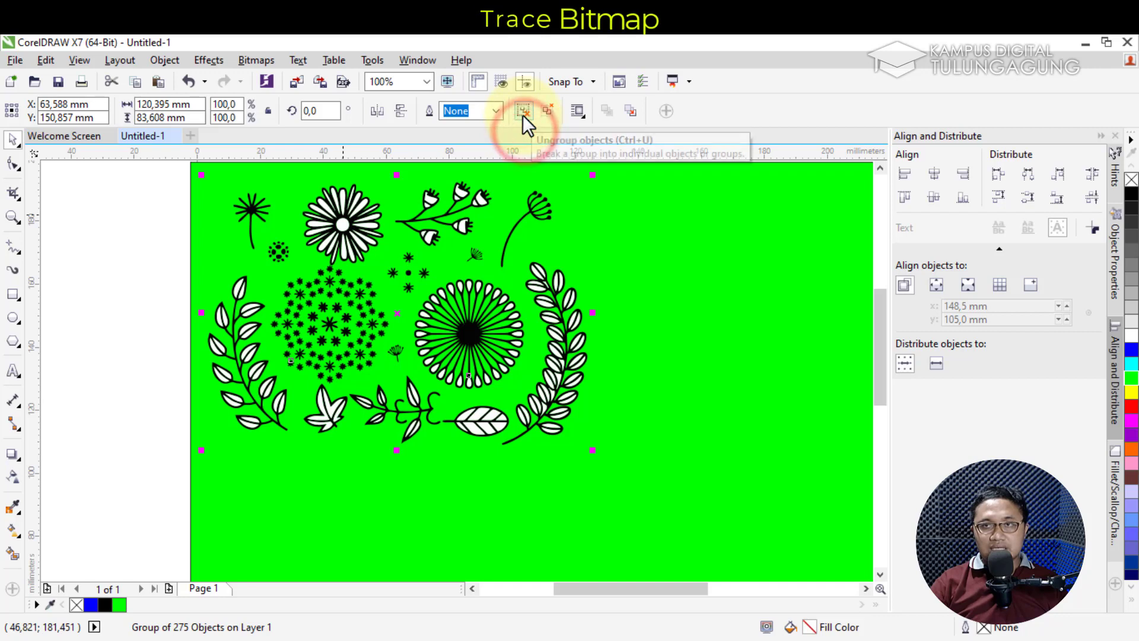
Ungroup the traced drawing into 275 pieces, zoom in, and delete a small crescent piece
{"action": "left_click", "coordinate": [522, 115]}
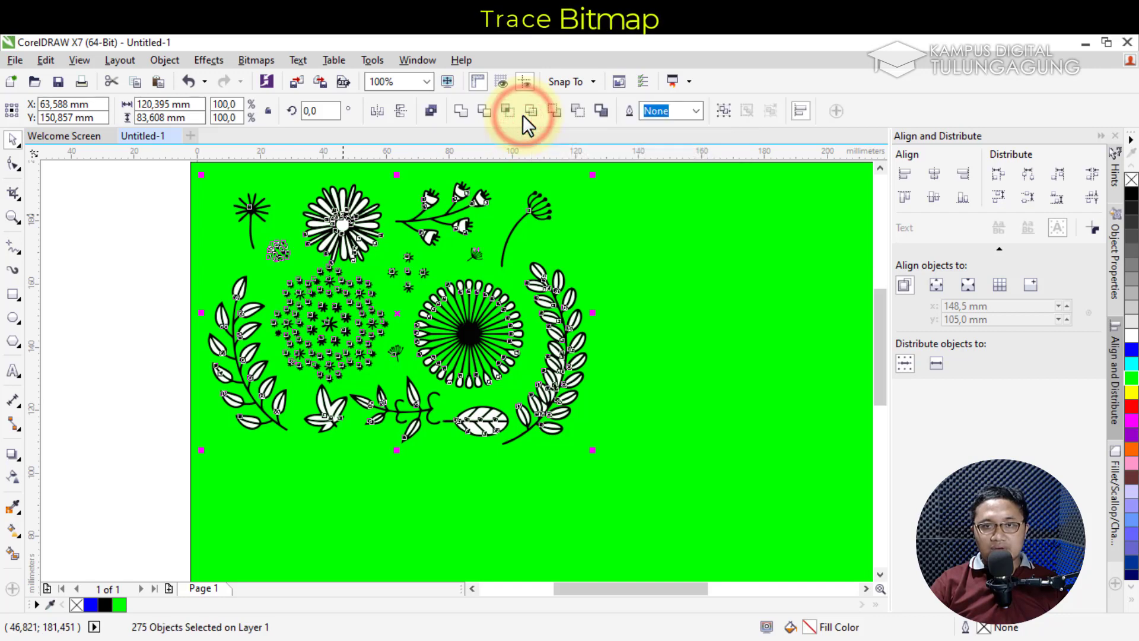
{"action": "scroll", "coordinate": [182, 322], "scroll_direction": "up", "scroll_amount": 2}
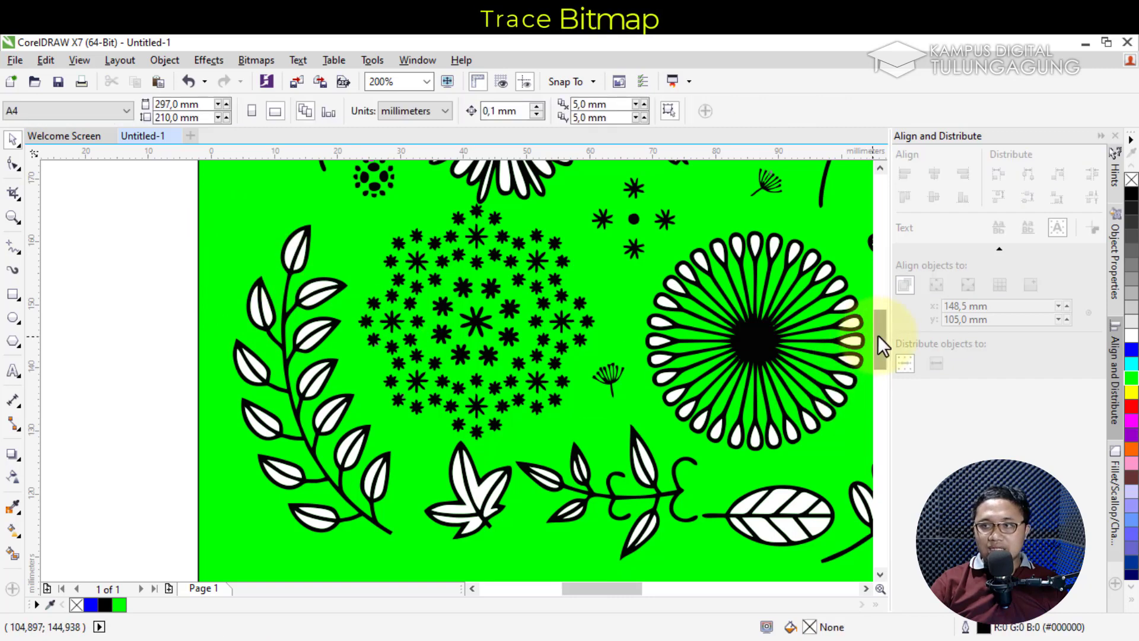
{"action": "left_click_drag", "start_coordinate": [878, 335], "coordinate": [878, 340]}
{"action": "left_click_drag", "start_coordinate": [247, 341], "coordinate": [230, 372]}
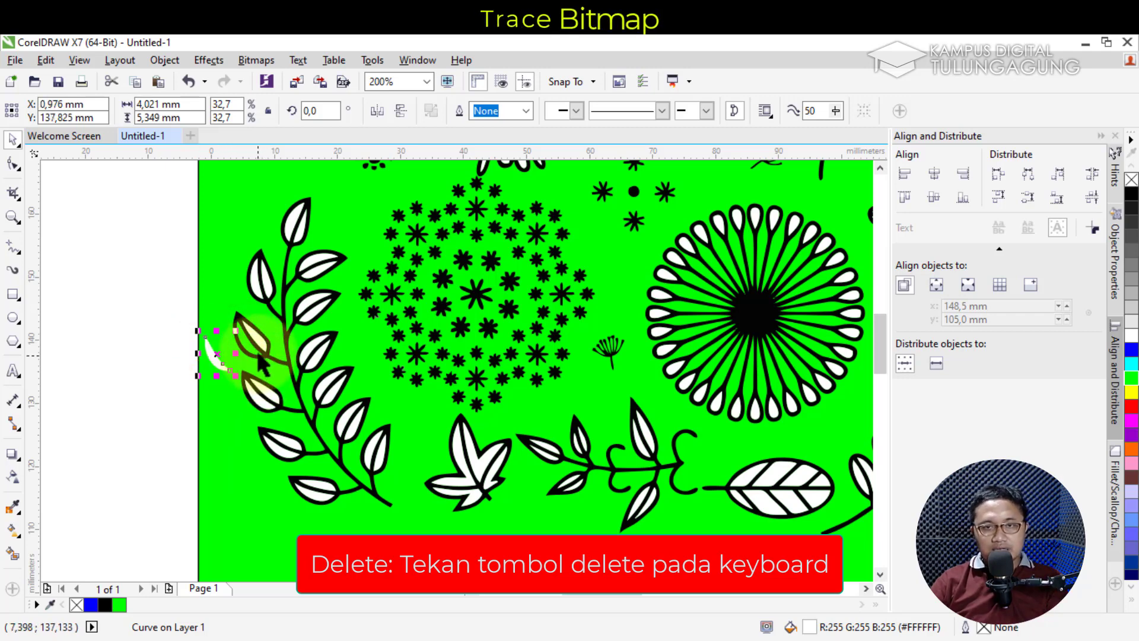
{"action": "key", "text": "Delete"}
Delete the white fills of the left branch's individual leaves one by one
{"action": "left_click", "coordinate": [254, 330]}
{"action": "key", "text": "Delete"}
{"action": "left_click", "coordinate": [259, 282]}
{"action": "key", "text": "Delete"}
{"action": "left_click", "coordinate": [288, 230]}
{"action": "key", "text": "Delete"}
{"action": "left_click", "coordinate": [300, 223]}
{"action": "key", "text": "Delete"}
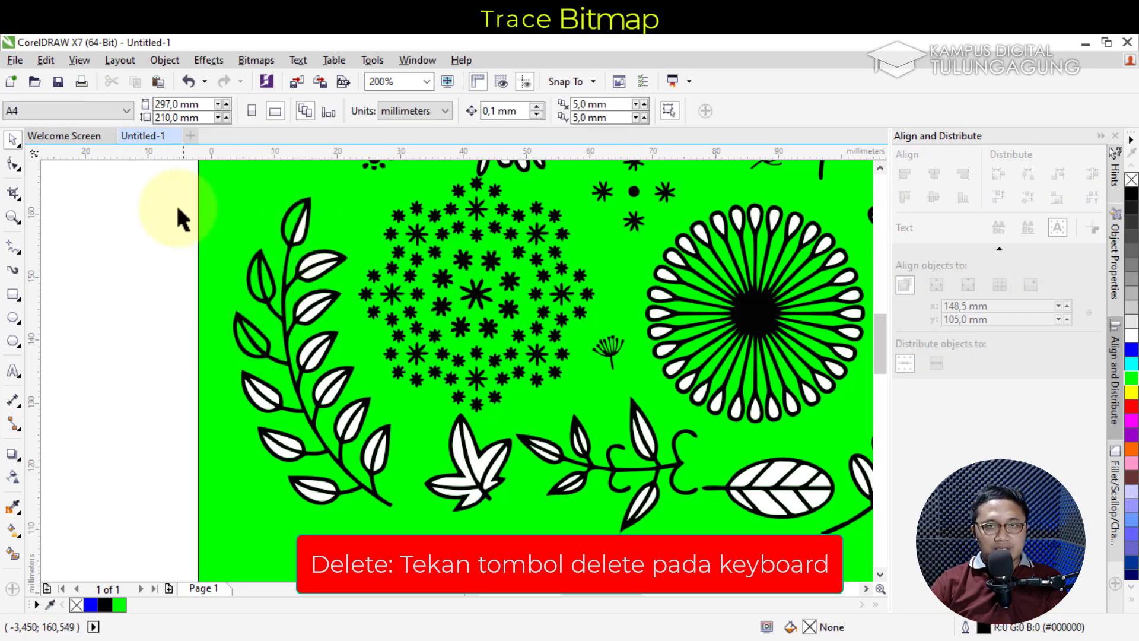
Box-select and delete the remaining white leaf fills of the leftmost branch
{"action": "left_click_drag", "start_coordinate": [263, 301], "coordinate": [344, 409]}
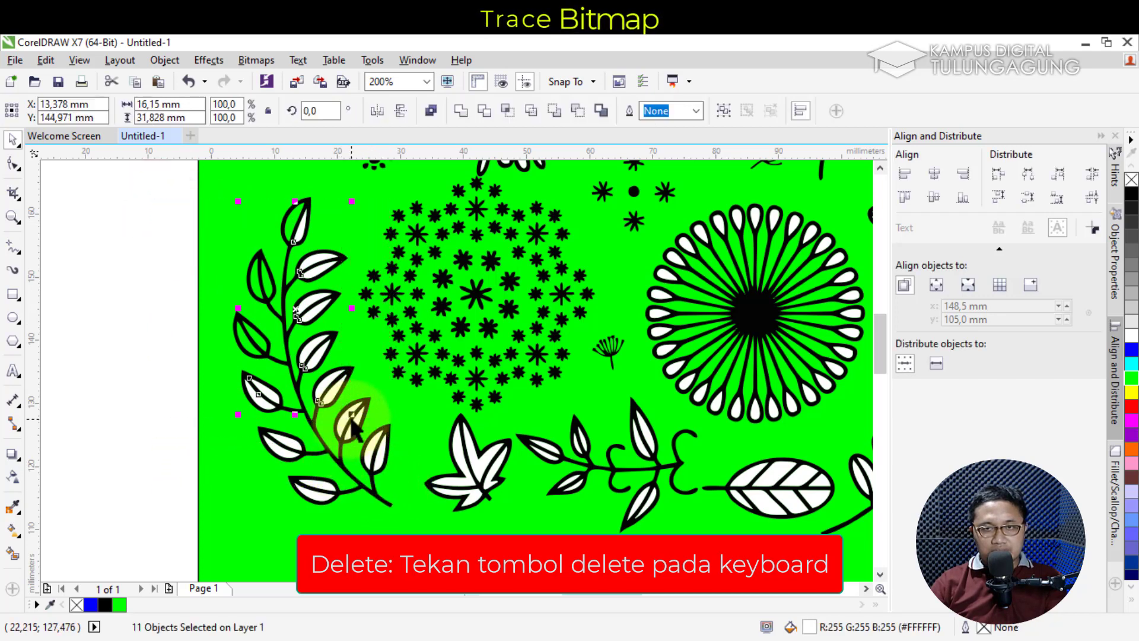
{"action": "key", "text": "Delete"}
{"action": "left_click_drag", "start_coordinate": [194, 389], "coordinate": [360, 508]}
{"action": "key", "text": "Delete"}
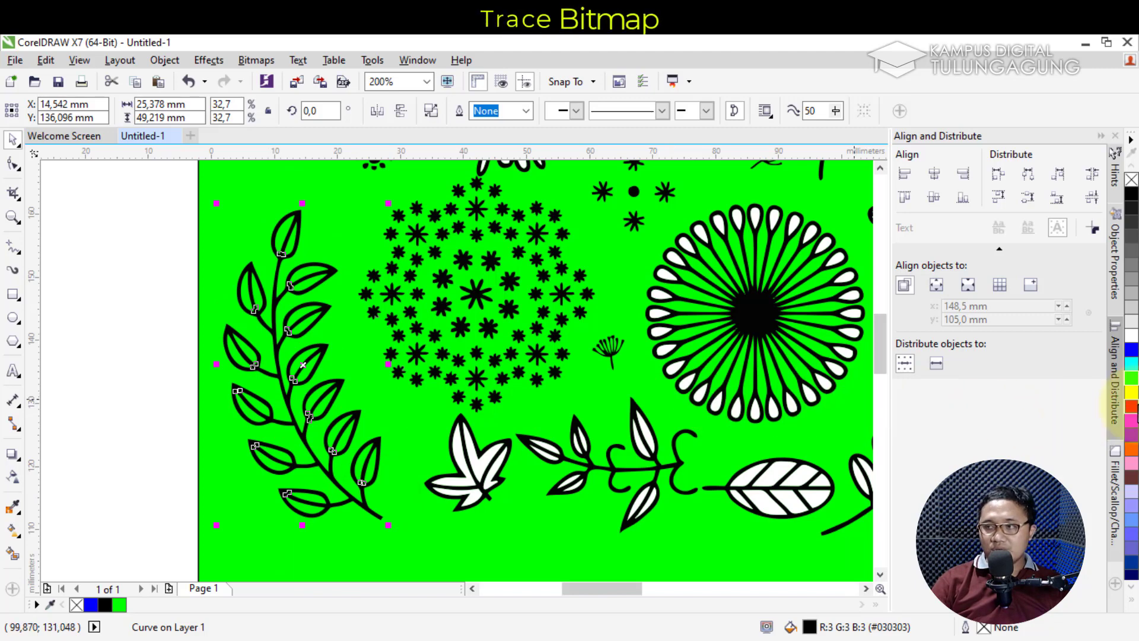
Try several palette outline colours on the left branch, settling on near-black 90% Black
{"action": "right_click", "coordinate": [1132, 407]}
{"action": "right_click", "coordinate": [1132, 377]}
{"action": "right_click", "coordinate": [1132, 362]}
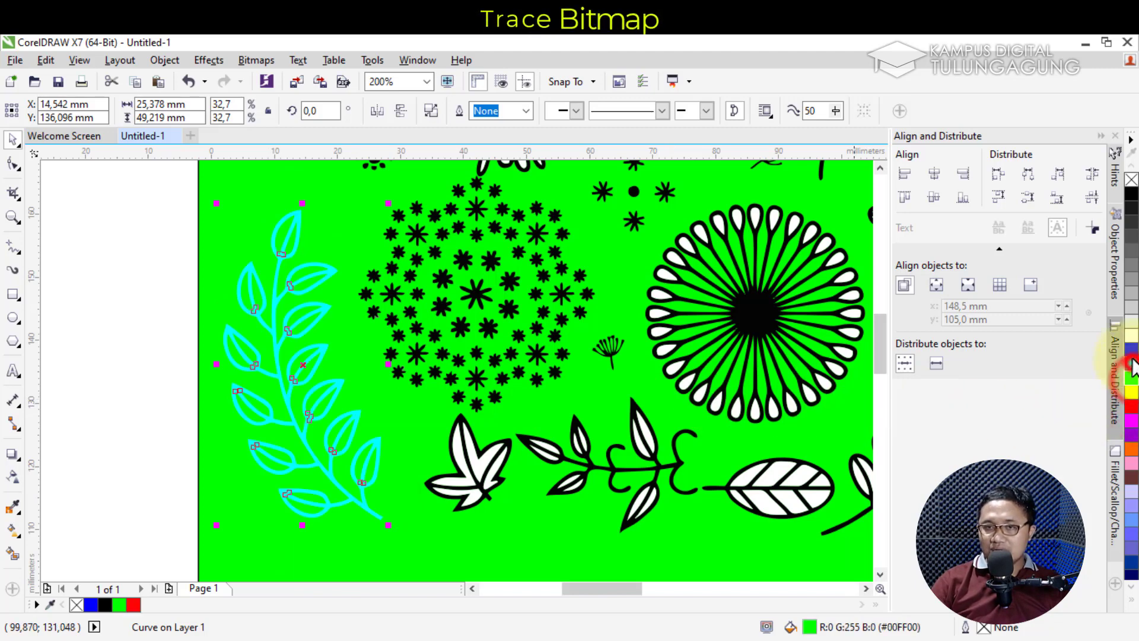
{"action": "right_click", "coordinate": [1132, 351]}
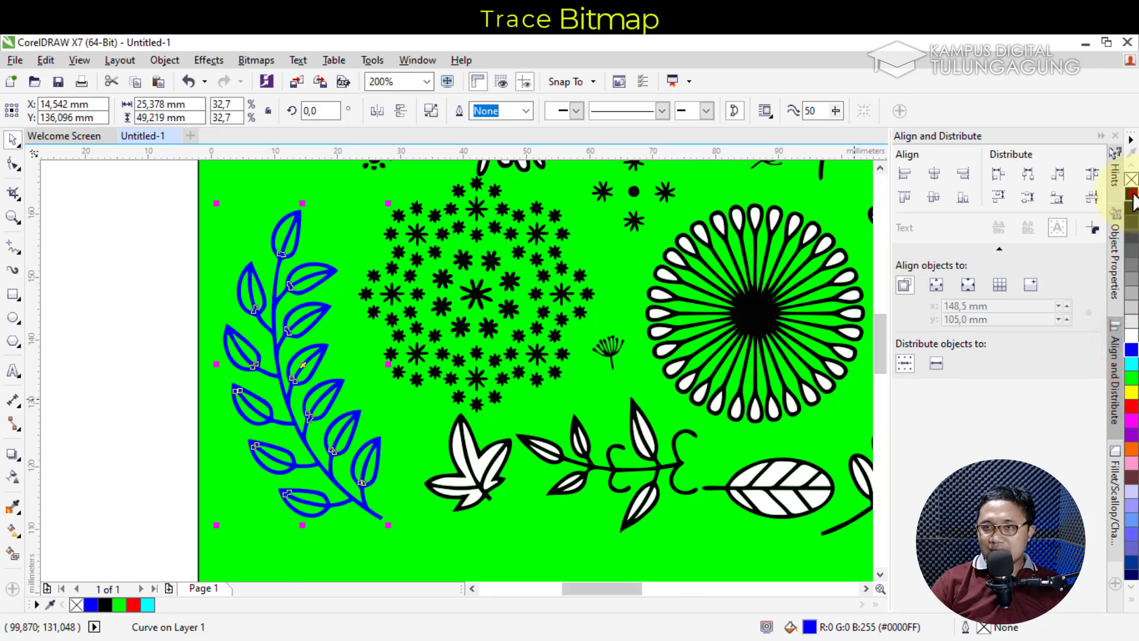
{"action": "right_click", "coordinate": [1131, 509]}
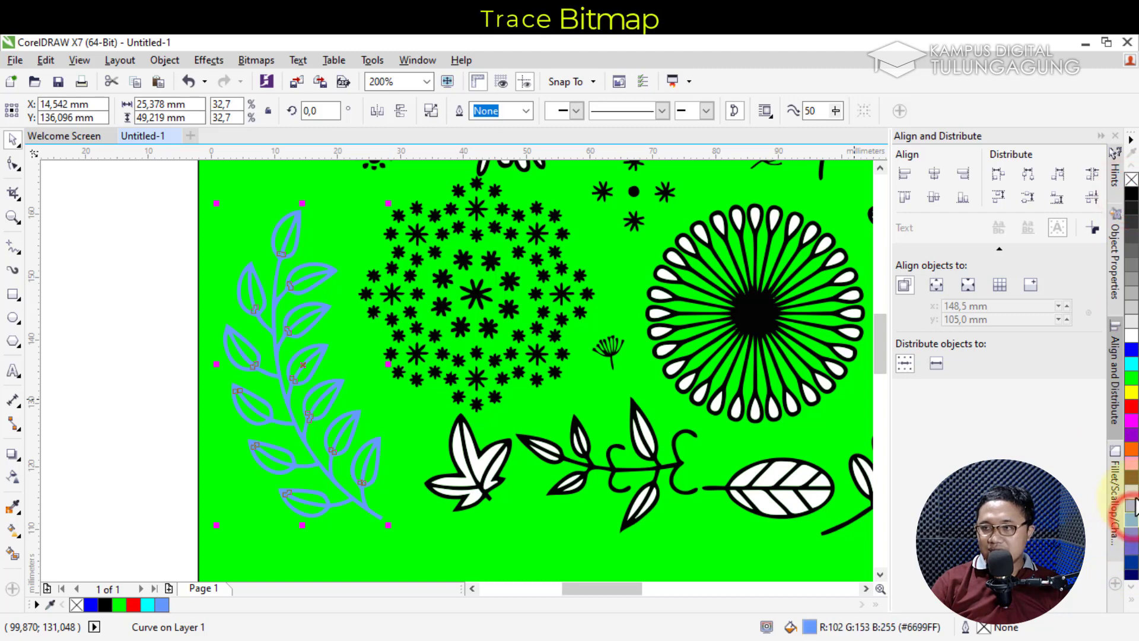
{"action": "right_click", "coordinate": [1130, 450]}
{"action": "right_click", "coordinate": [1131, 435]}
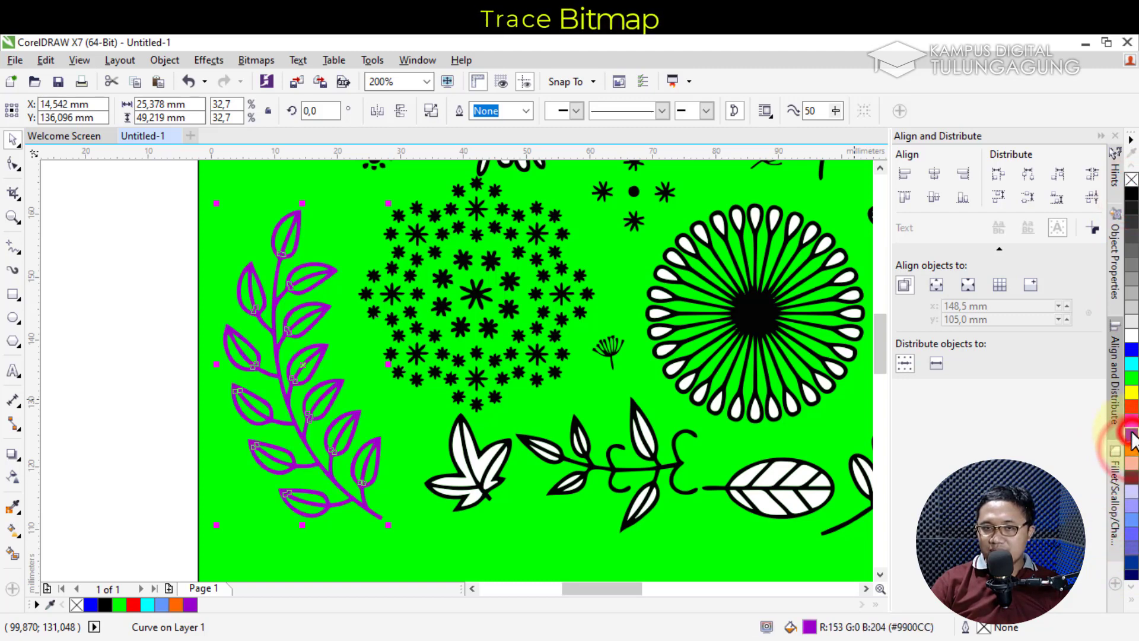
{"action": "right_click", "coordinate": [1132, 420]}
{"action": "right_click", "coordinate": [1131, 406]}
{"action": "right_click", "coordinate": [1132, 392]}
{"action": "right_click", "coordinate": [1131, 377]}
{"action": "right_click", "coordinate": [1131, 349]}
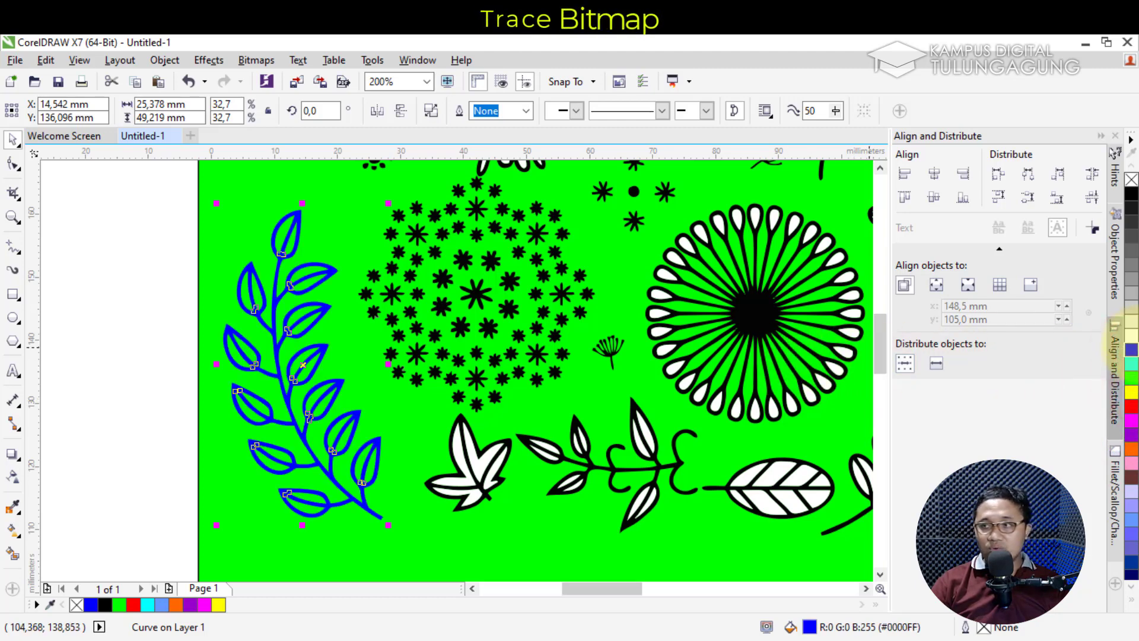
{"action": "right_click", "coordinate": [1130, 232]}
{"action": "right_click", "coordinate": [1130, 212]}
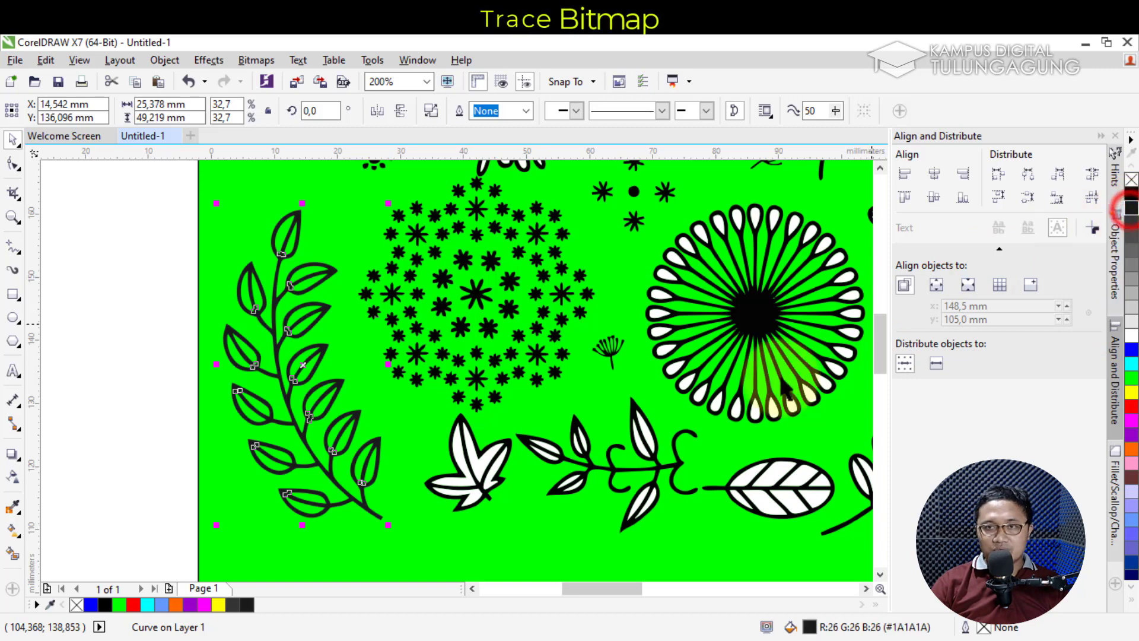
{"action": "left_click_drag", "start_coordinate": [615, 584], "coordinate": [644, 588]}
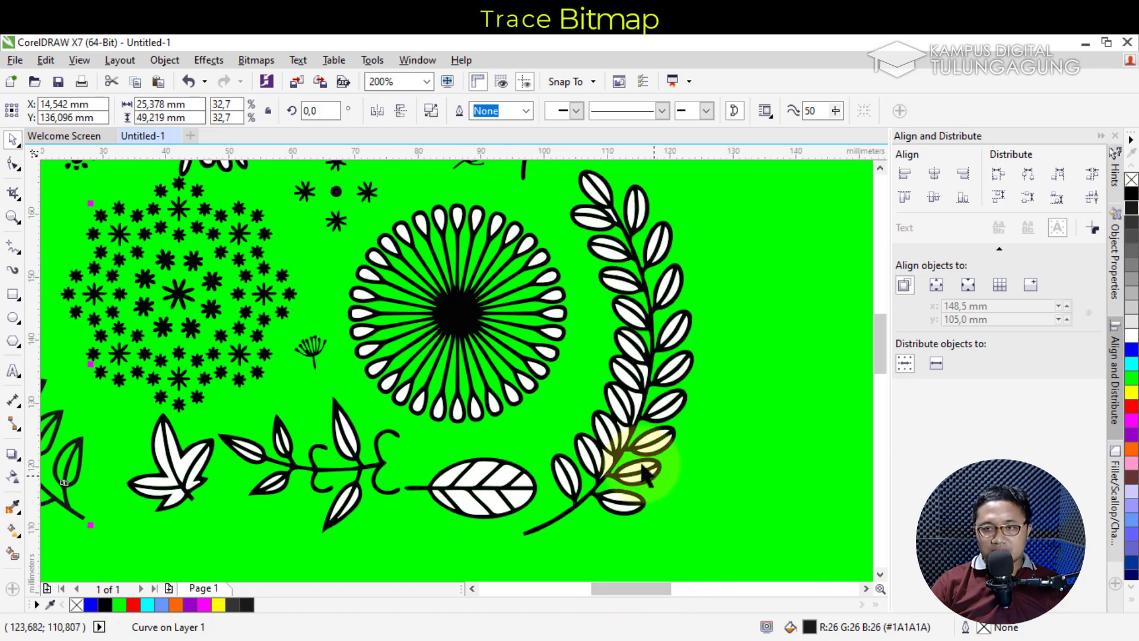
Marquee-select and delete the white leaf fills of the right branch
{"action": "left_click", "coordinate": [626, 436]}
{"action": "left_click_drag", "start_coordinate": [740, 537], "coordinate": [552, 402]}
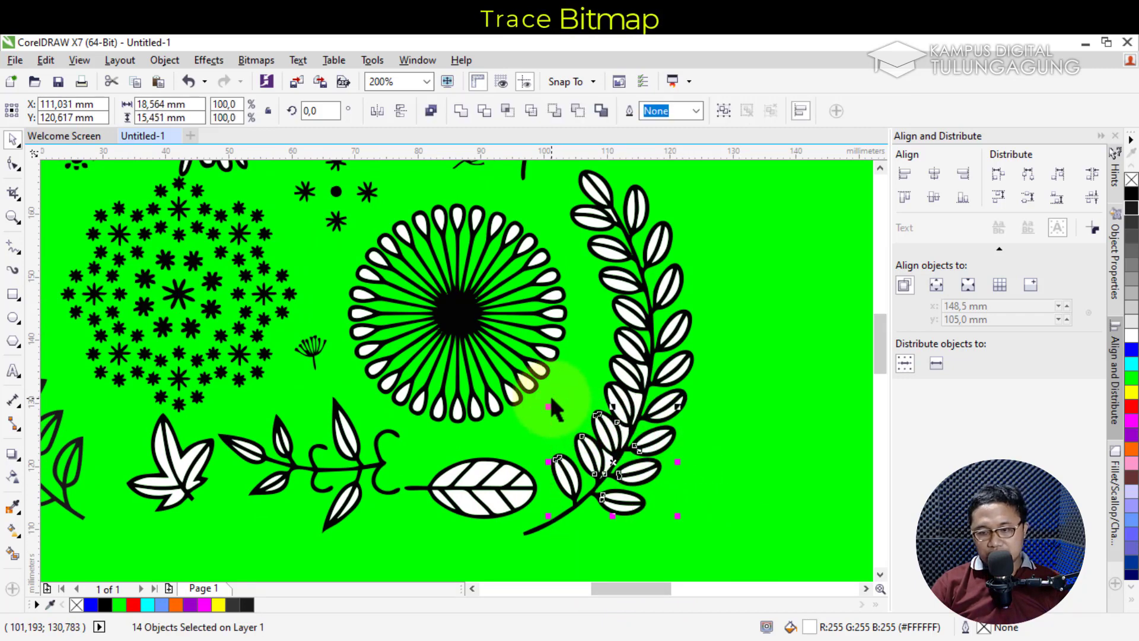
{"action": "left_click", "coordinate": [746, 515]}
{"action": "left_click_drag", "start_coordinate": [796, 503], "coordinate": [595, 284]}
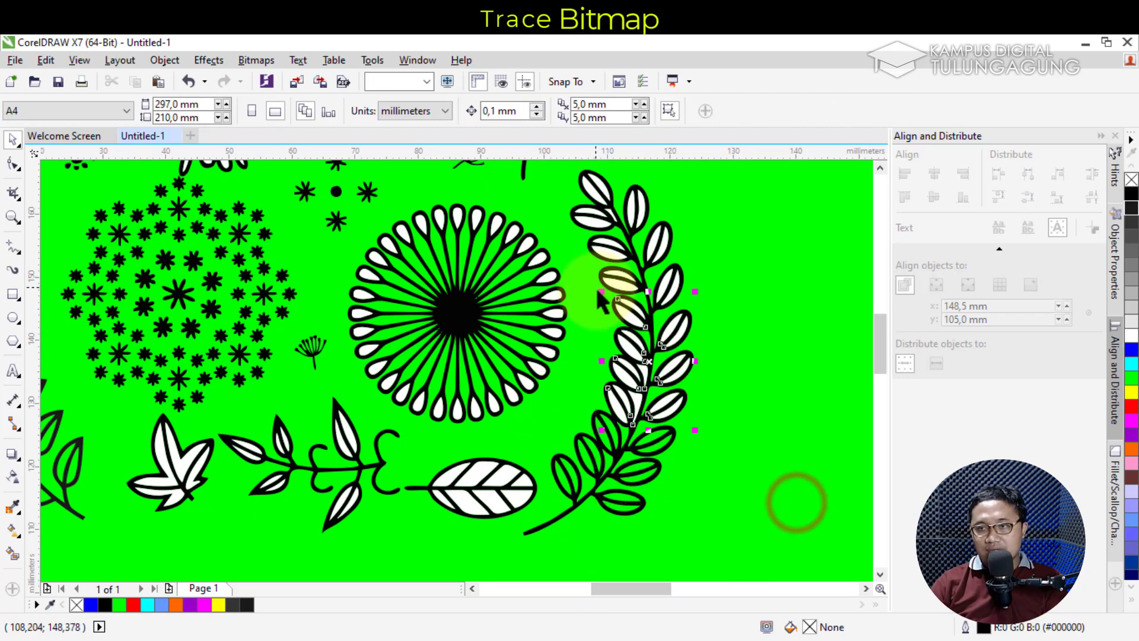
{"action": "key", "text": "Delete"}
{"action": "left_click_drag", "start_coordinate": [756, 319], "coordinate": [562, 169]}
{"action": "key", "text": "Delete"}
{"action": "left_click", "coordinate": [784, 353]}
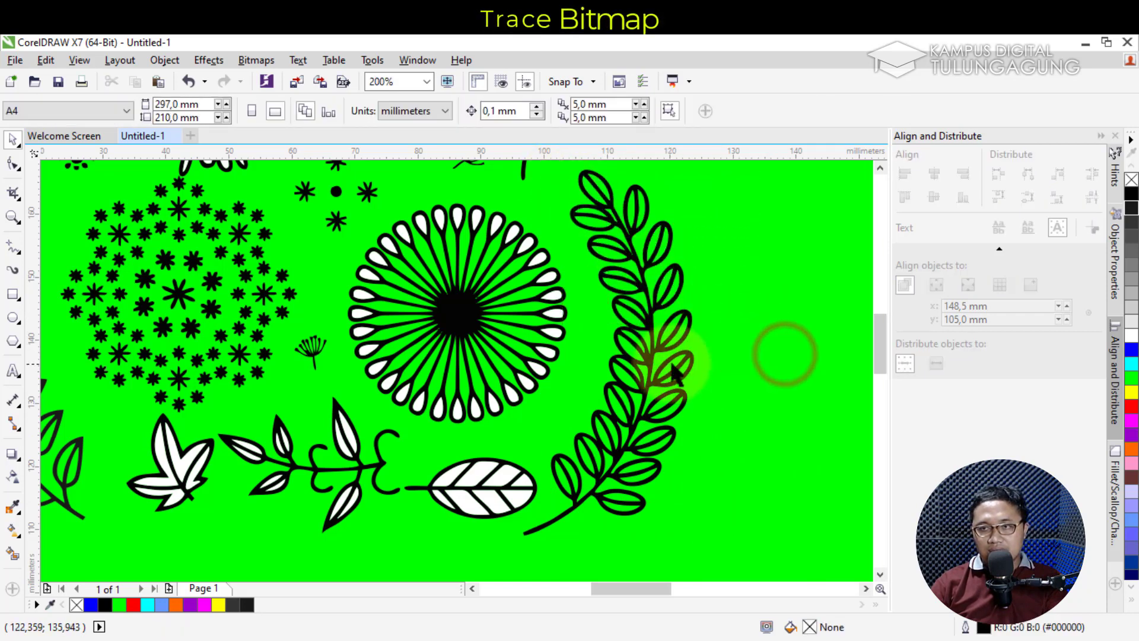
Make the right branch outline red and undo its accidental move
{"action": "left_click", "coordinate": [648, 356]}
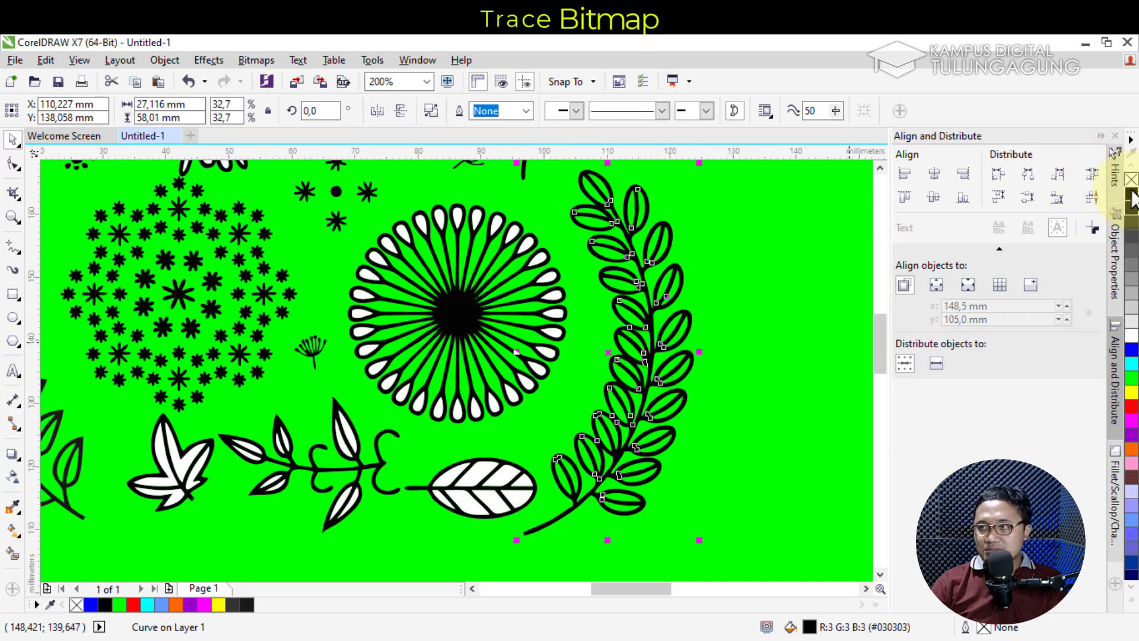
{"action": "right_click", "coordinate": [1131, 406]}
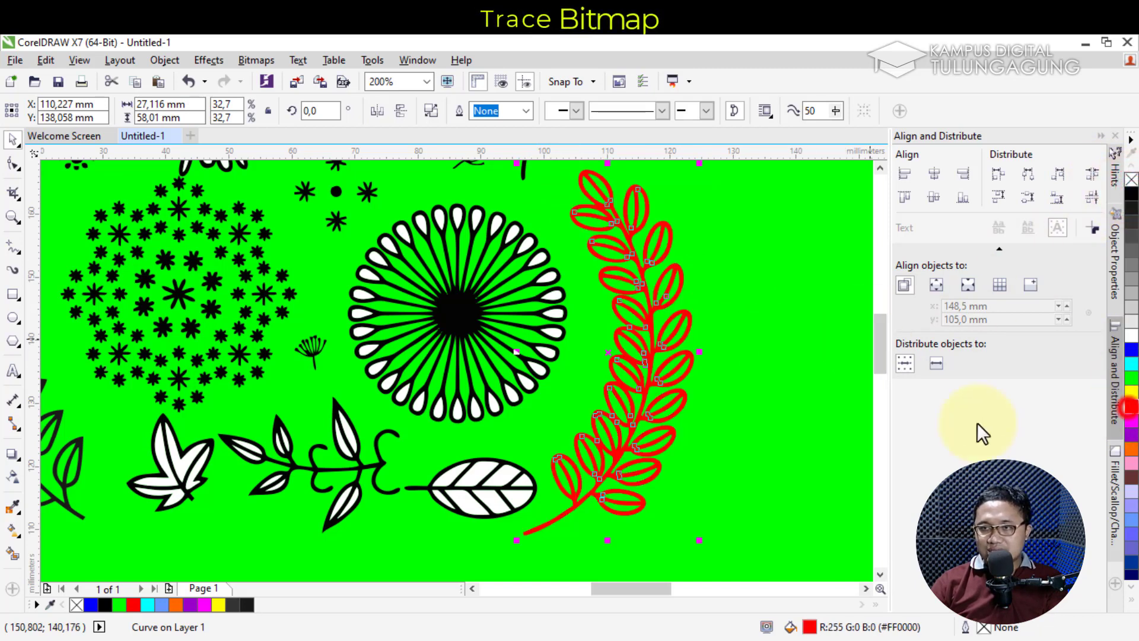
{"action": "scroll", "coordinate": [692, 361], "scroll_direction": "down", "scroll_amount": 2}
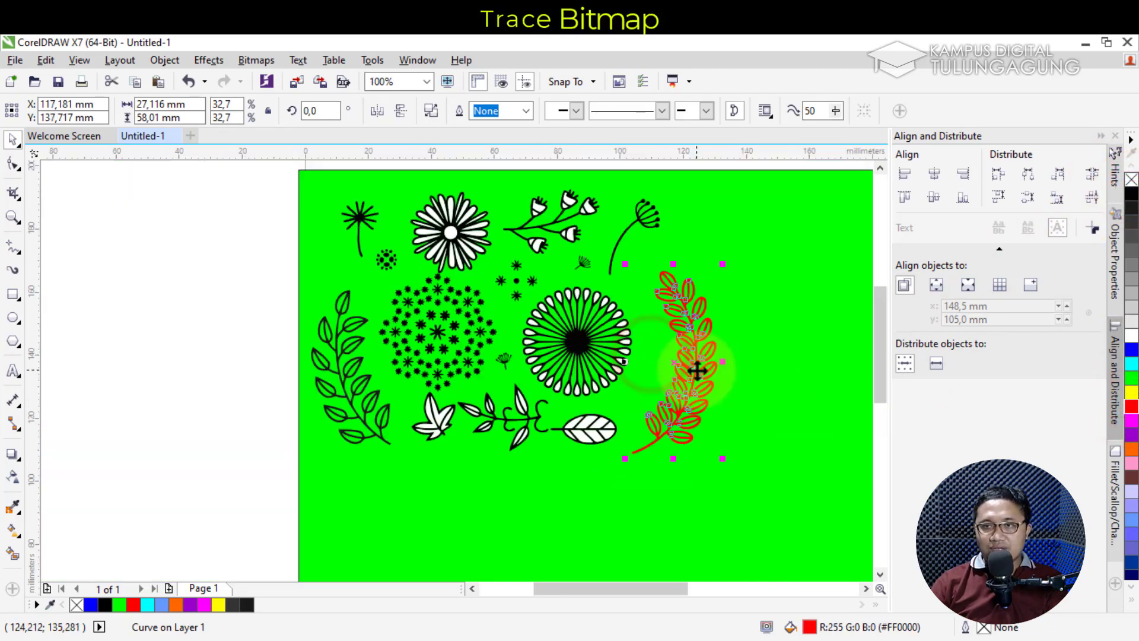
{"action": "scroll", "coordinate": [670, 397], "scroll_direction": "up", "scroll_amount": 2}
{"action": "scroll", "coordinate": [671, 396], "scroll_direction": "down", "scroll_amount": 2}
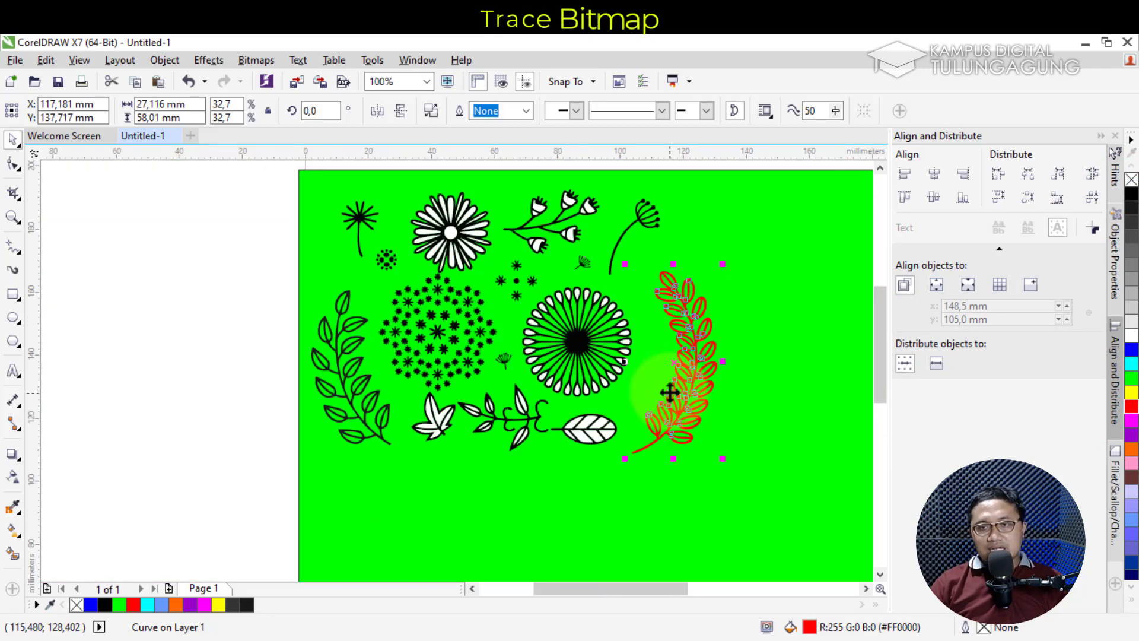
{"action": "key", "text": "ctrl+z"}
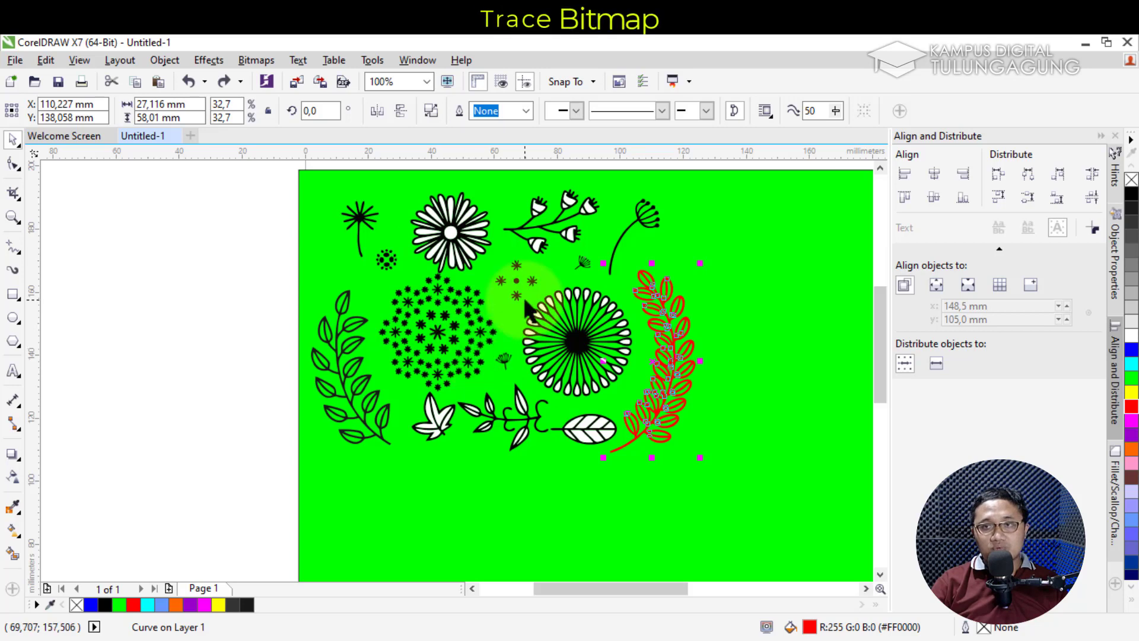
Marquee-select all 206 traced flower and leaf shapes and group them
{"action": "left_click_drag", "start_coordinate": [222, 211], "coordinate": [364, 217]}
{"action": "left_click_drag", "start_coordinate": [269, 185], "coordinate": [760, 499]}
{"action": "left_click", "coordinate": [675, 112]}
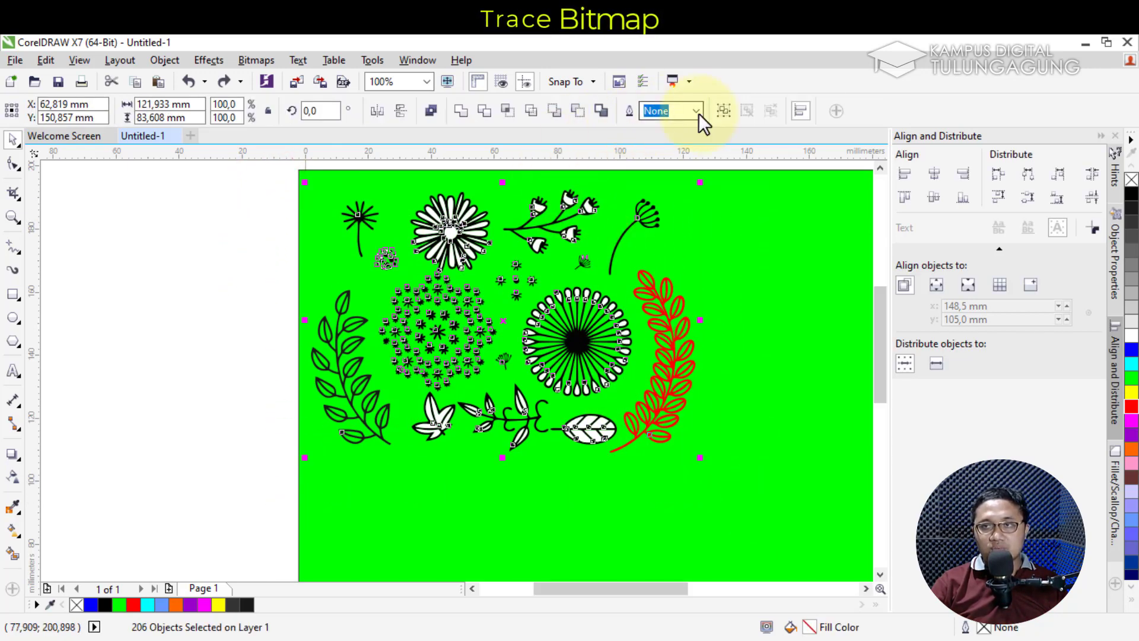
{"action": "left_click", "coordinate": [725, 110]}
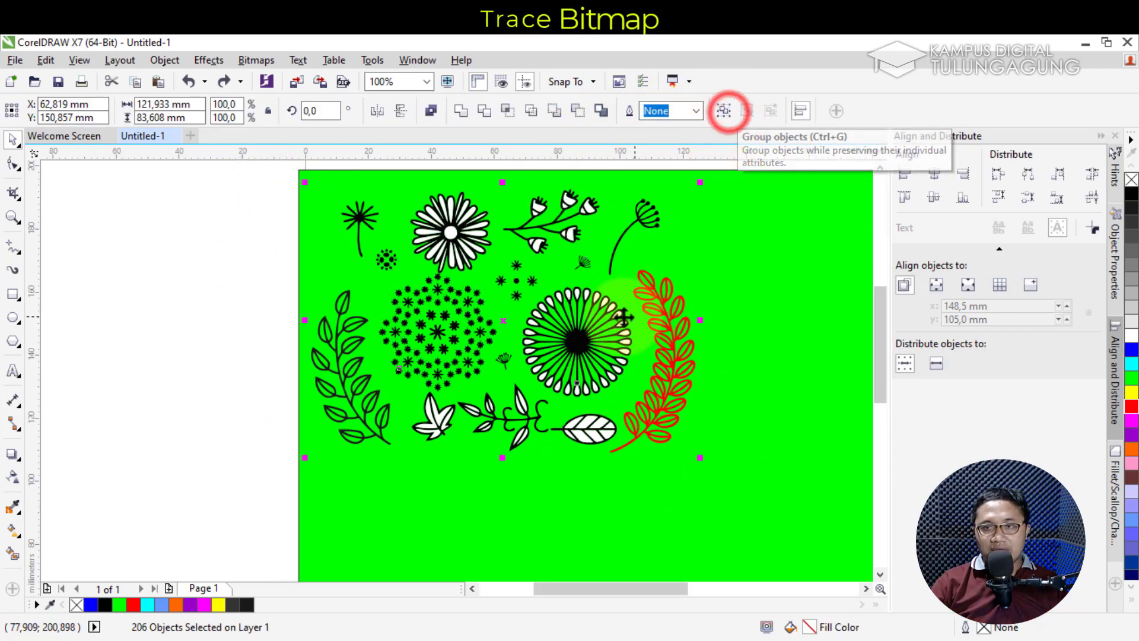
Nudge the grouped artwork slightly and bring up the course mind map in Chrome
{"action": "mouse_move", "coordinate": [592, 319]}
{"action": "left_mouse_down"}
{"action": "mouse_move", "coordinate": [670, 331]}
{"action": "mouse_move", "coordinate": [610, 305]}
{"action": "mouse_move", "coordinate": [601, 320]}
{"action": "left_mouse_up"}
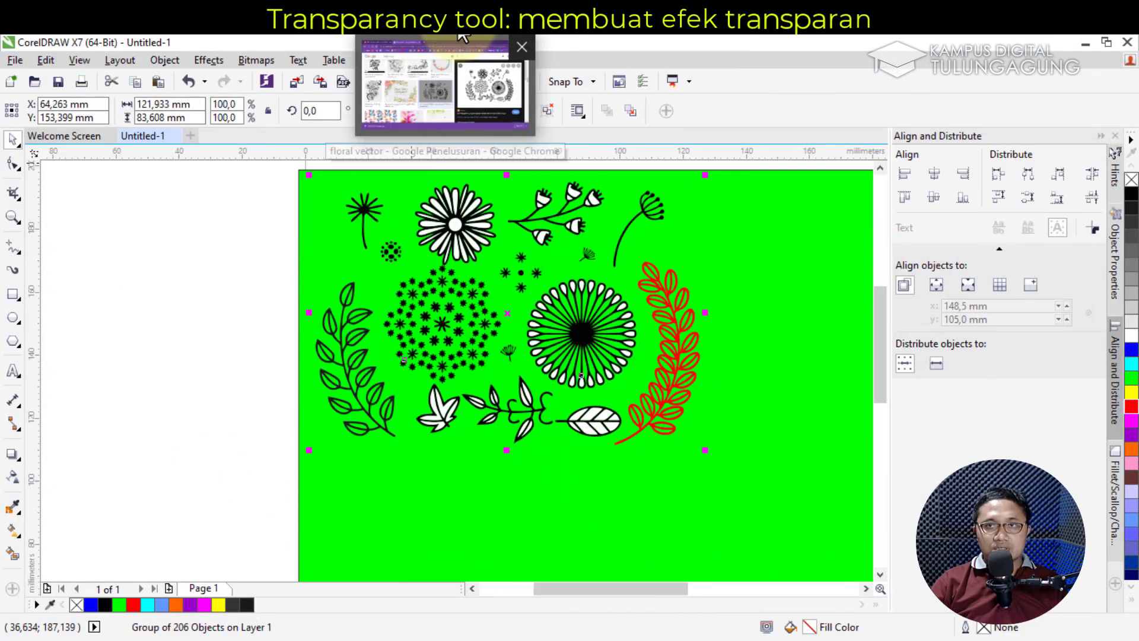
{"action": "left_click", "coordinate": [463, 36]}
{"action": "left_click", "coordinate": [79, 42]}
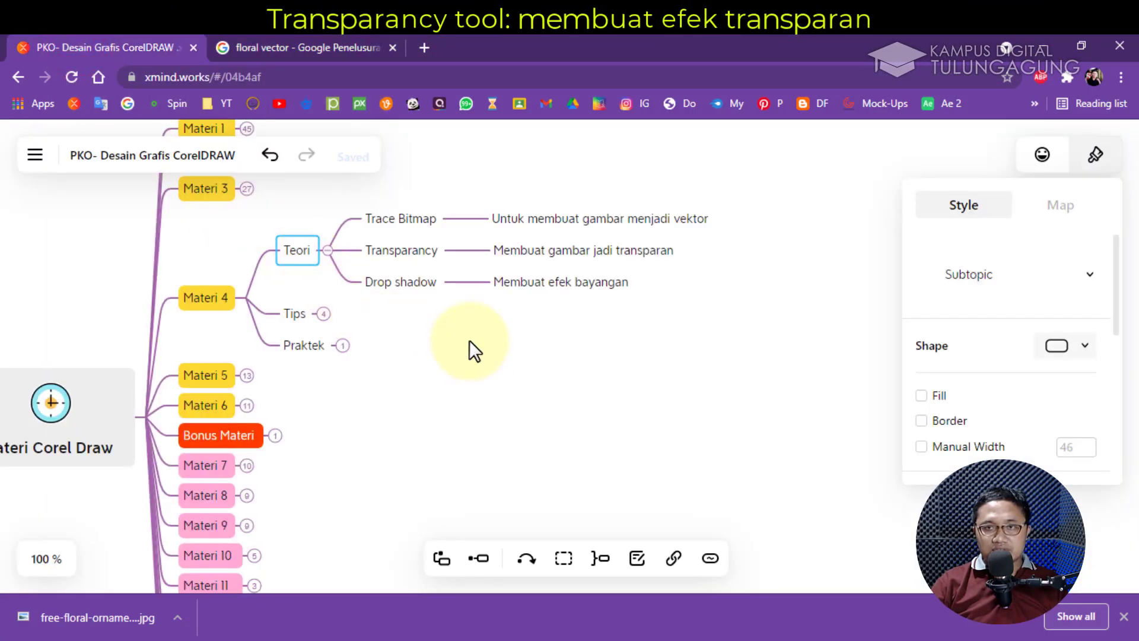
Back in CorelDRAW, draw a black-filled circle on the empty right side of the page
{"action": "left_click", "coordinate": [567, 21]}
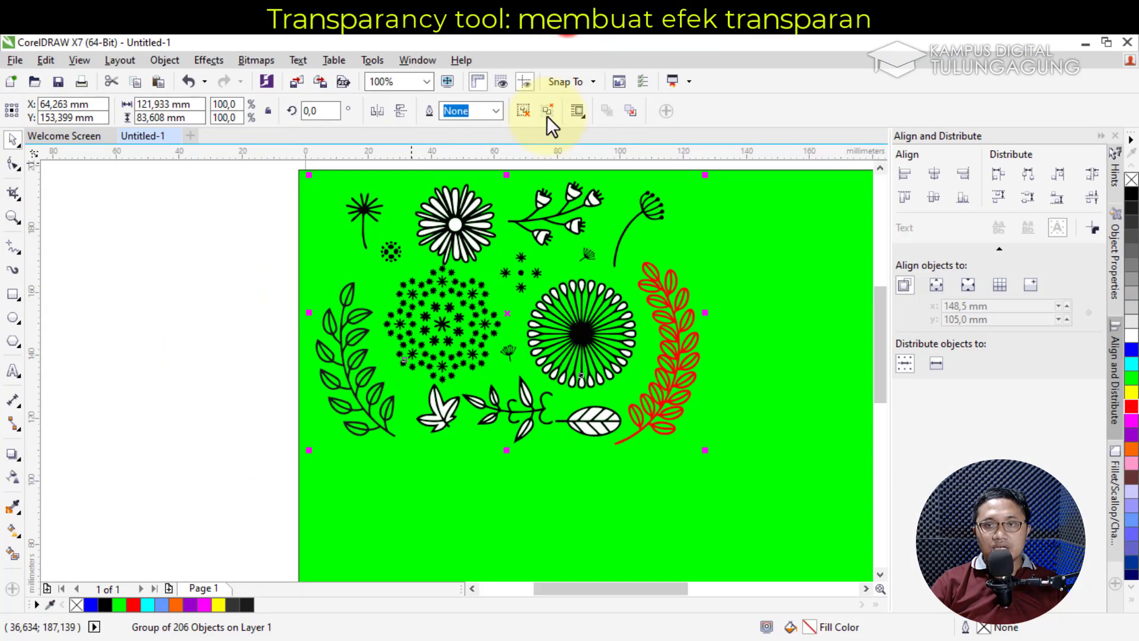
{"action": "left_click_drag", "start_coordinate": [655, 589], "coordinate": [739, 589]}
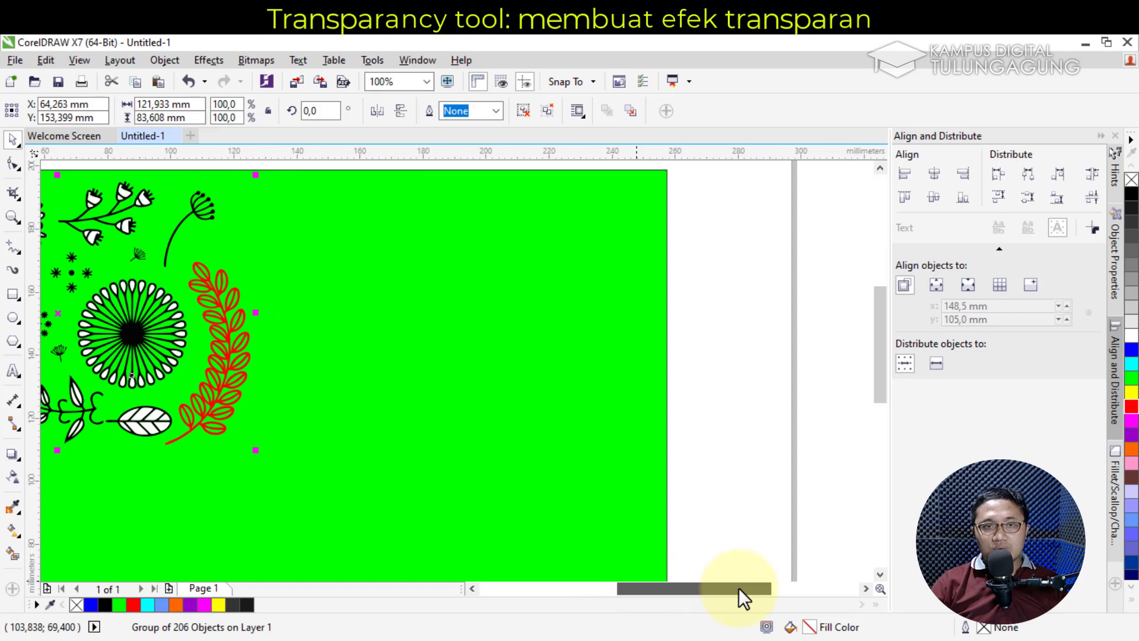
{"action": "left_click", "coordinate": [14, 316]}
{"action": "left_click_drag", "start_coordinate": [377, 250], "coordinate": [490, 364]}
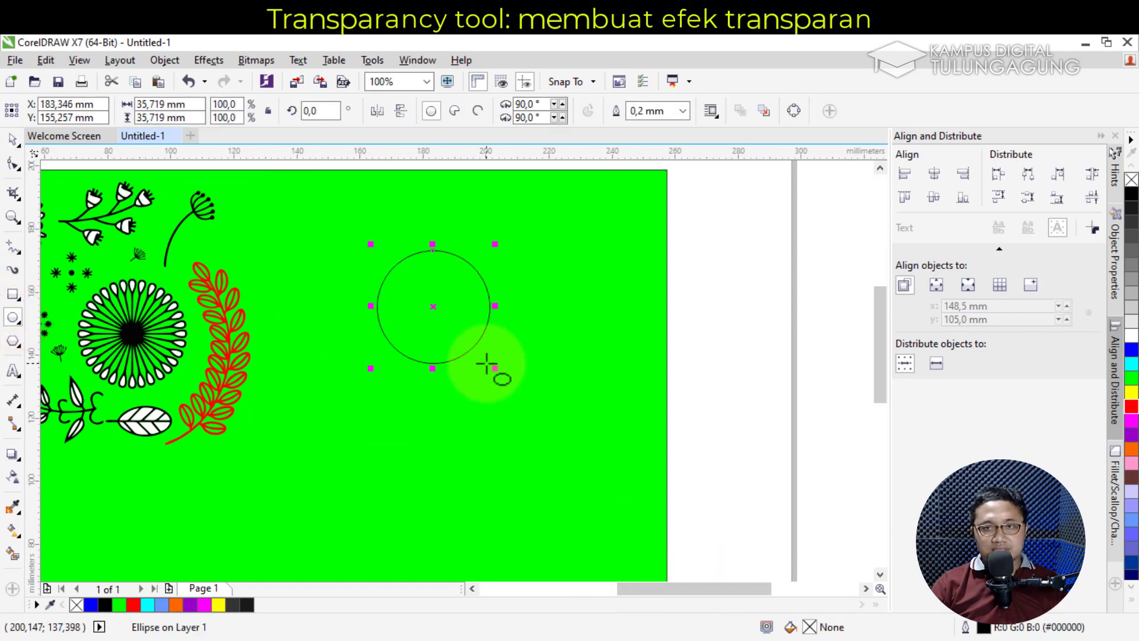
{"action": "left_click", "coordinate": [13, 139]}
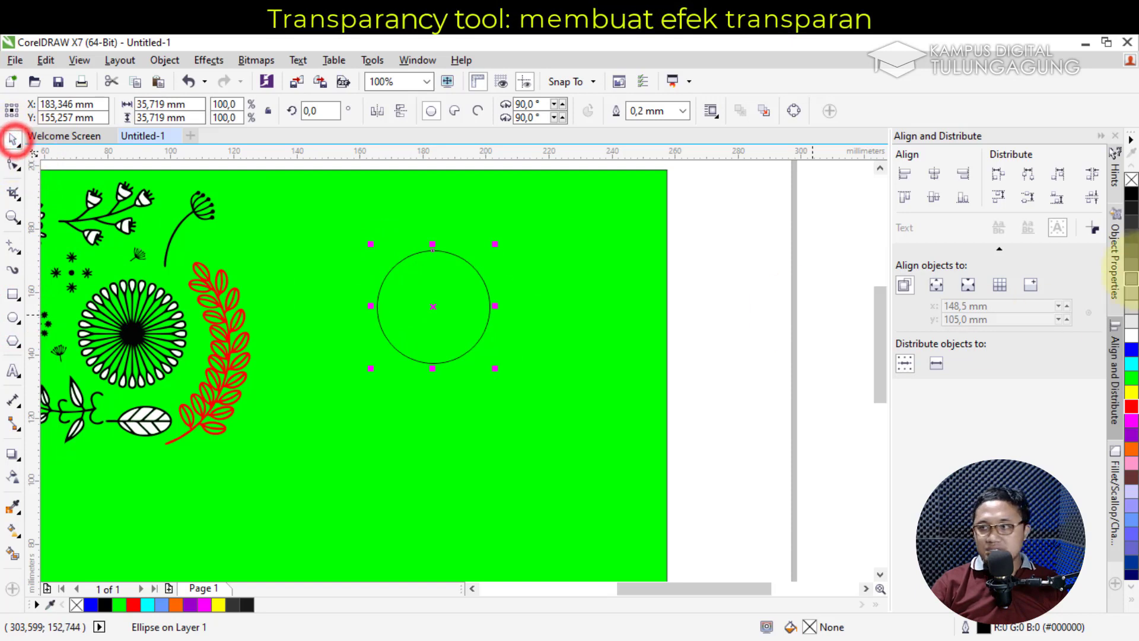
{"action": "left_click", "coordinate": [1131, 194]}
Duplicate the circle offset down-right and fill the front copy red
{"action": "left_click_drag", "start_coordinate": [460, 290], "coordinate": [510, 308]}
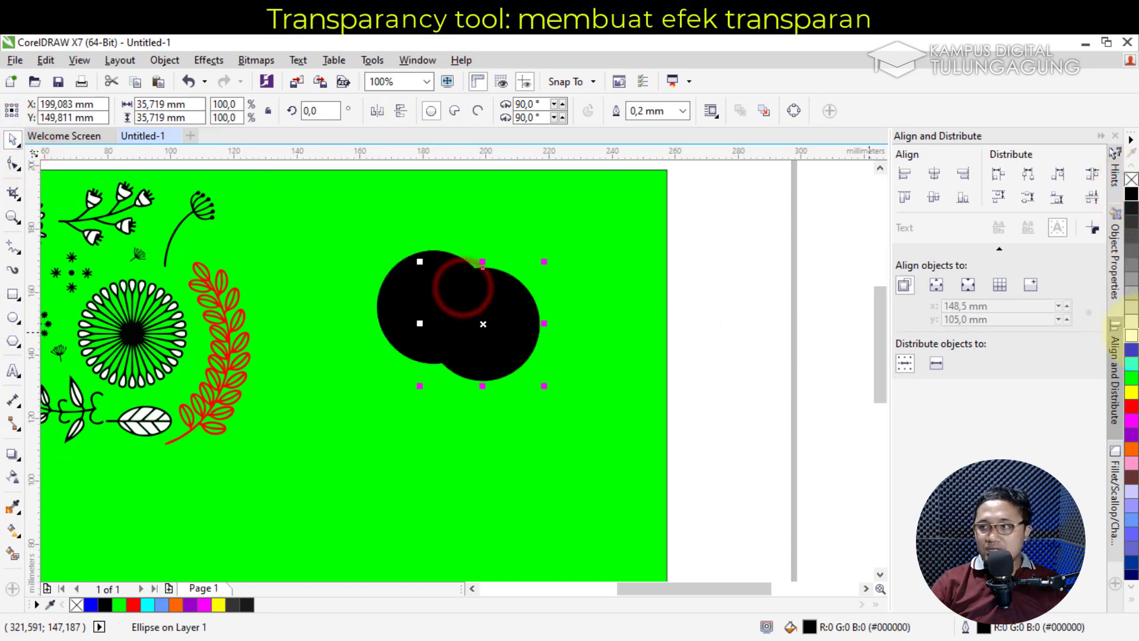
{"action": "left_click", "coordinate": [1131, 406]}
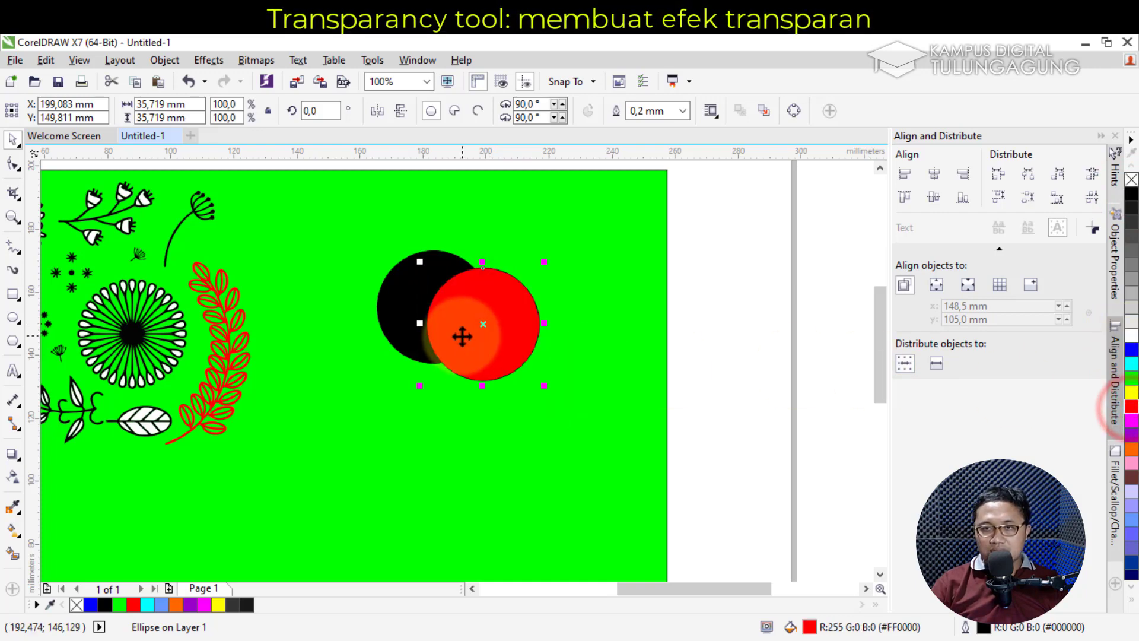
{"action": "scroll", "coordinate": [463, 336], "scroll_direction": "up", "scroll_amount": 2}
{"action": "scroll", "coordinate": [464, 336], "scroll_direction": "down", "scroll_amount": 2}
{"action": "scroll", "coordinate": [463, 335], "scroll_direction": "up", "scroll_amount": 2}
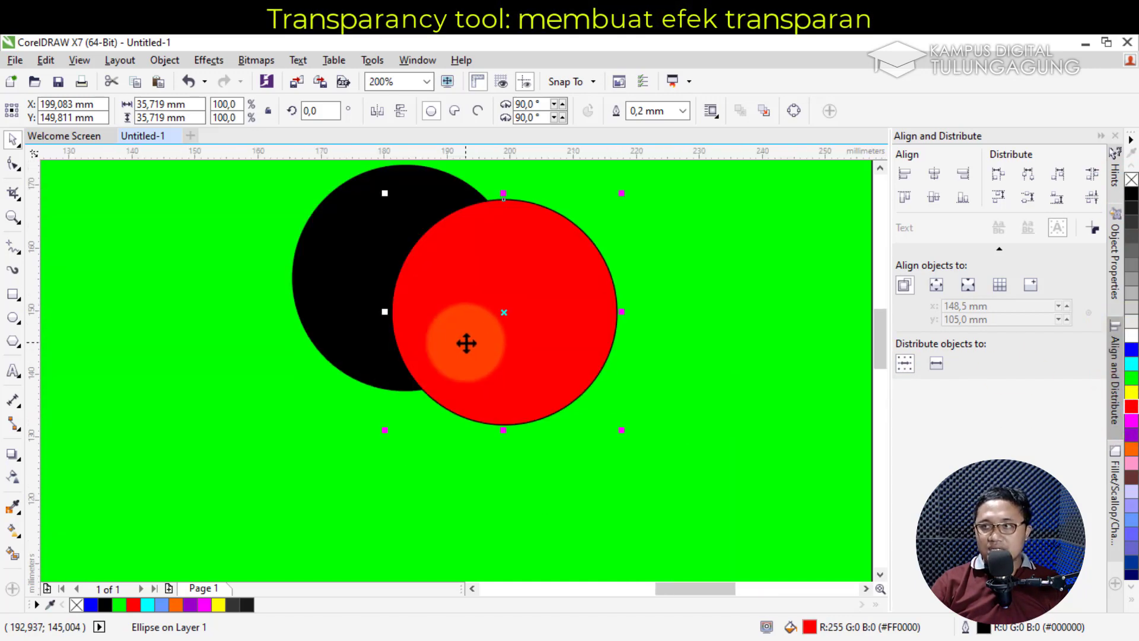
{"action": "left_click_drag", "start_coordinate": [883, 359], "coordinate": [884, 352]}
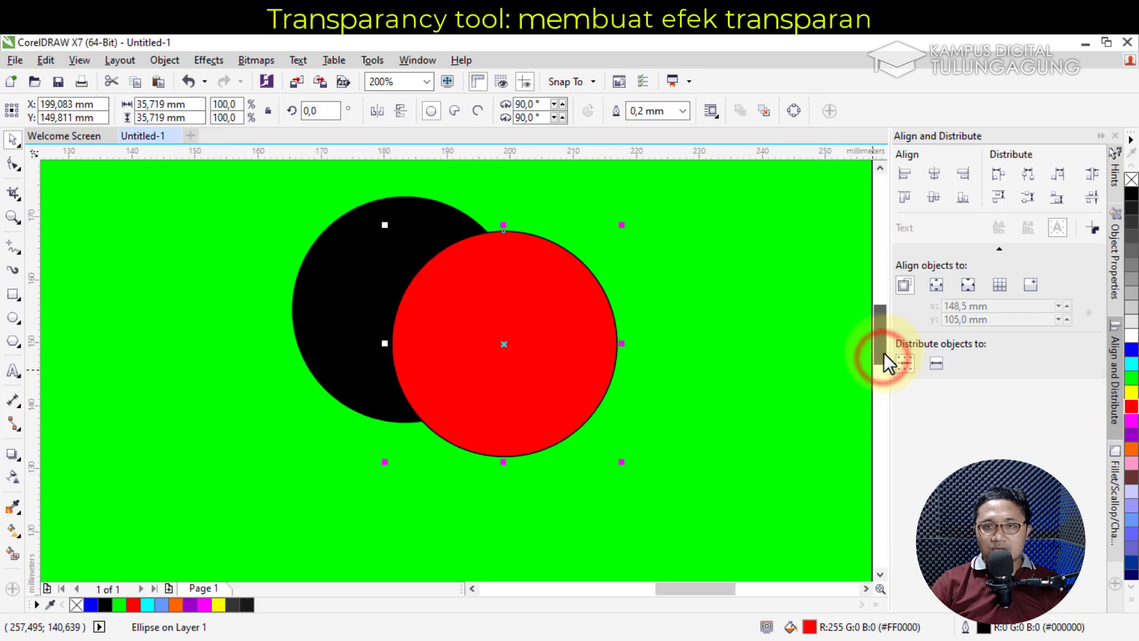
Give the red circle a uniform transparency of 56
{"action": "left_click", "coordinate": [7, 479]}
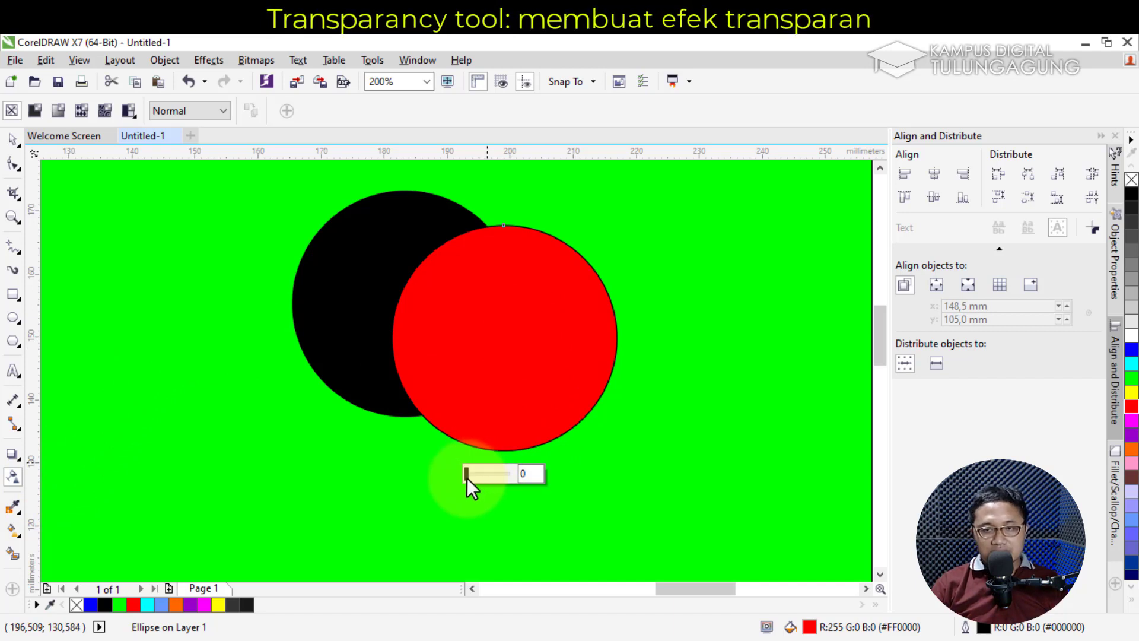
{"action": "left_click_drag", "start_coordinate": [465, 472], "coordinate": [490, 472]}
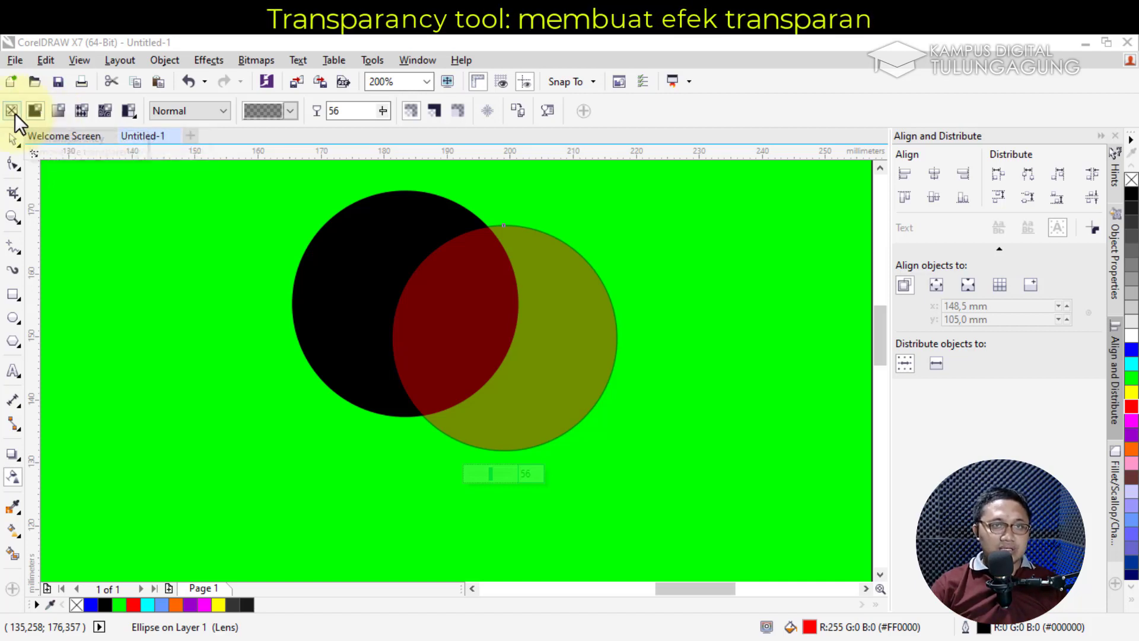
Give the red circle a radial transparency fading outward and move it up-right
{"action": "left_click", "coordinate": [63, 116]}
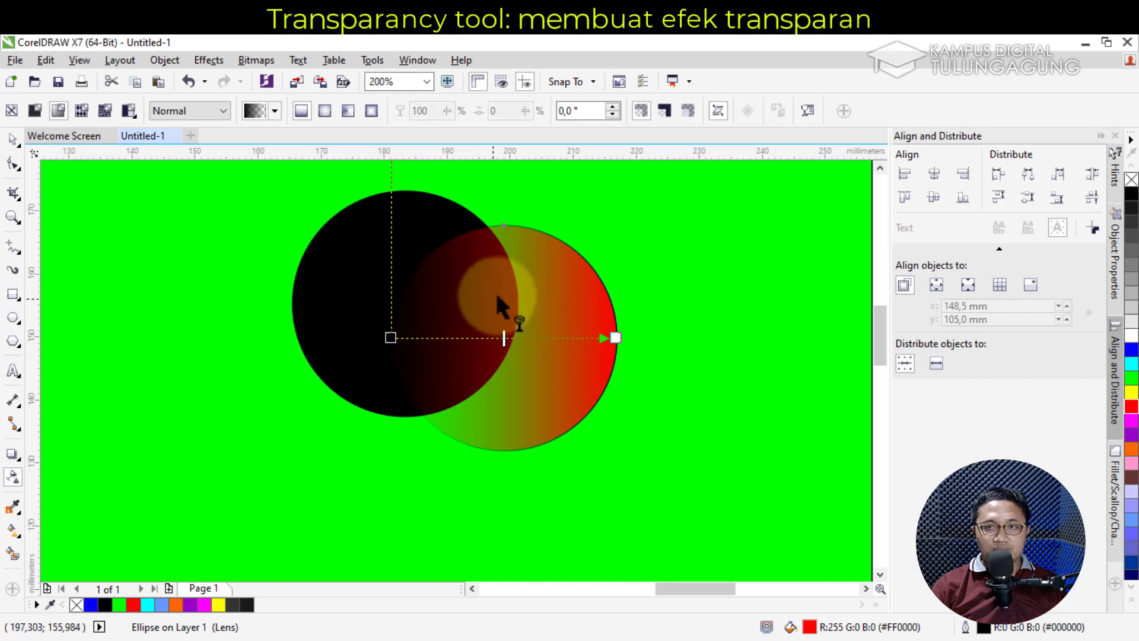
{"action": "left_click_drag", "start_coordinate": [880, 341], "coordinate": [881, 327]}
{"action": "left_click_drag", "start_coordinate": [389, 207], "coordinate": [393, 386]}
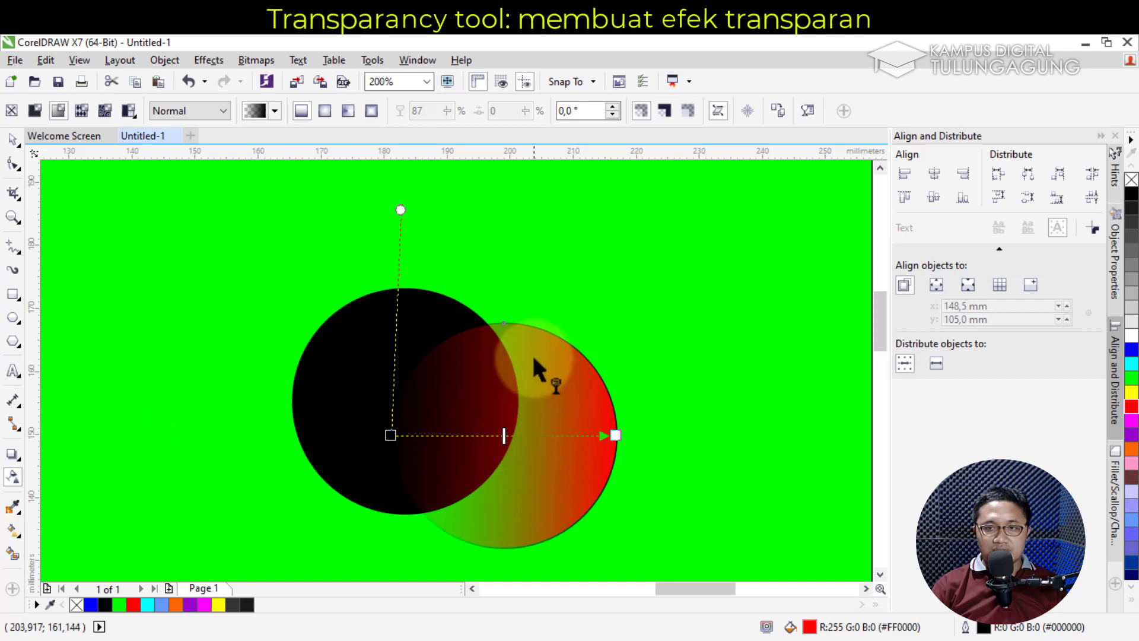
{"action": "left_click", "coordinate": [10, 141]}
{"action": "left_click_drag", "start_coordinate": [595, 407], "coordinate": [542, 376]}
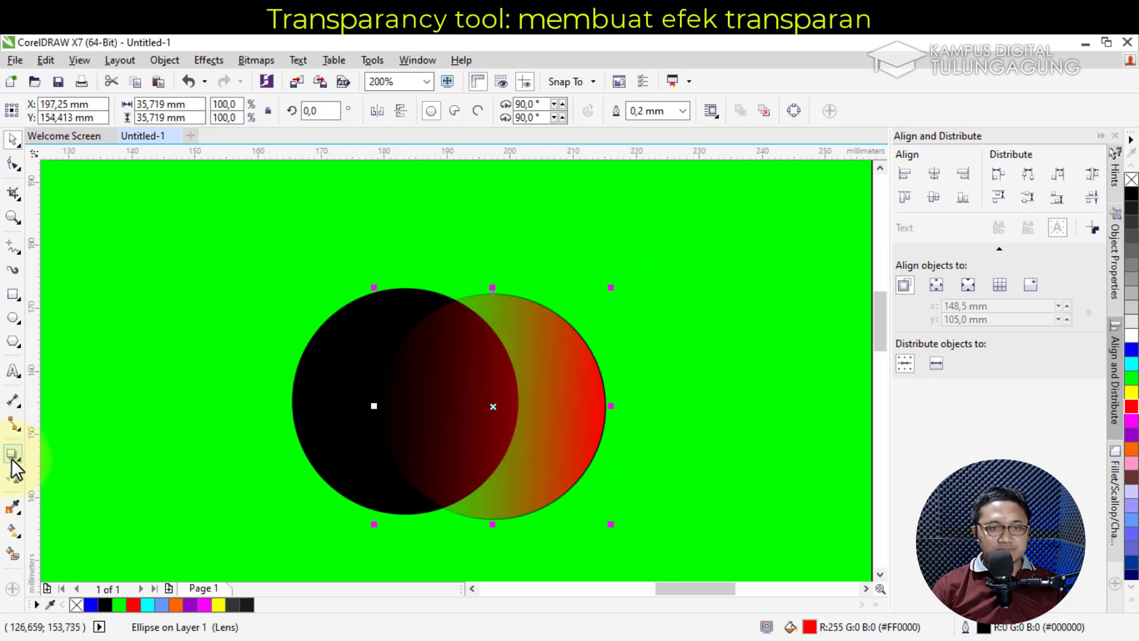
{"action": "left_click", "coordinate": [13, 477]}
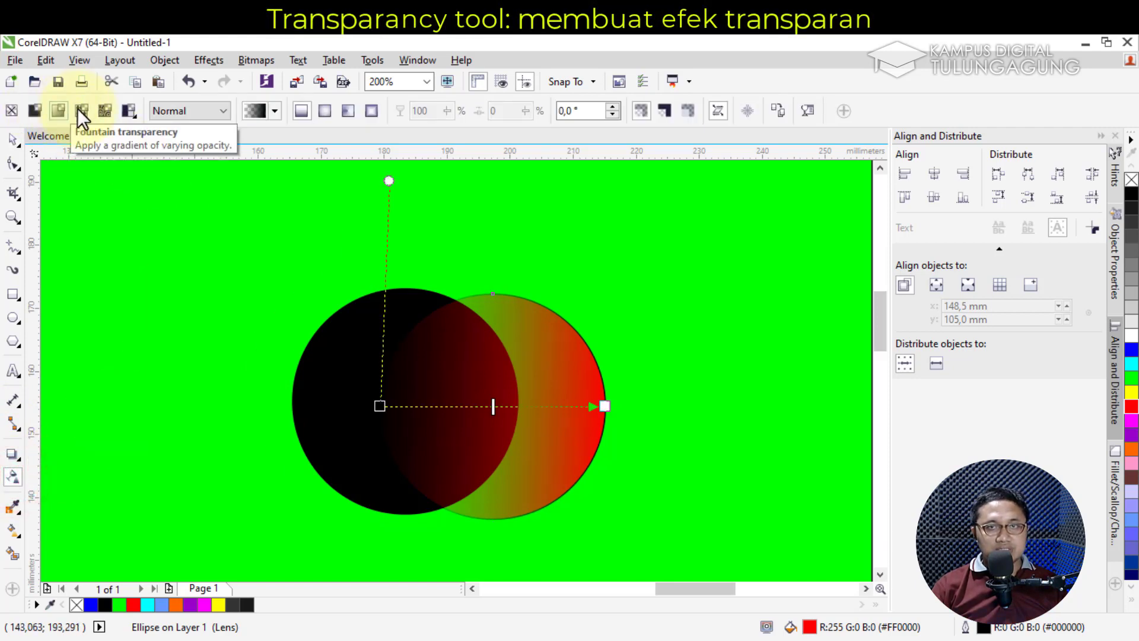
{"action": "left_click", "coordinate": [324, 113]}
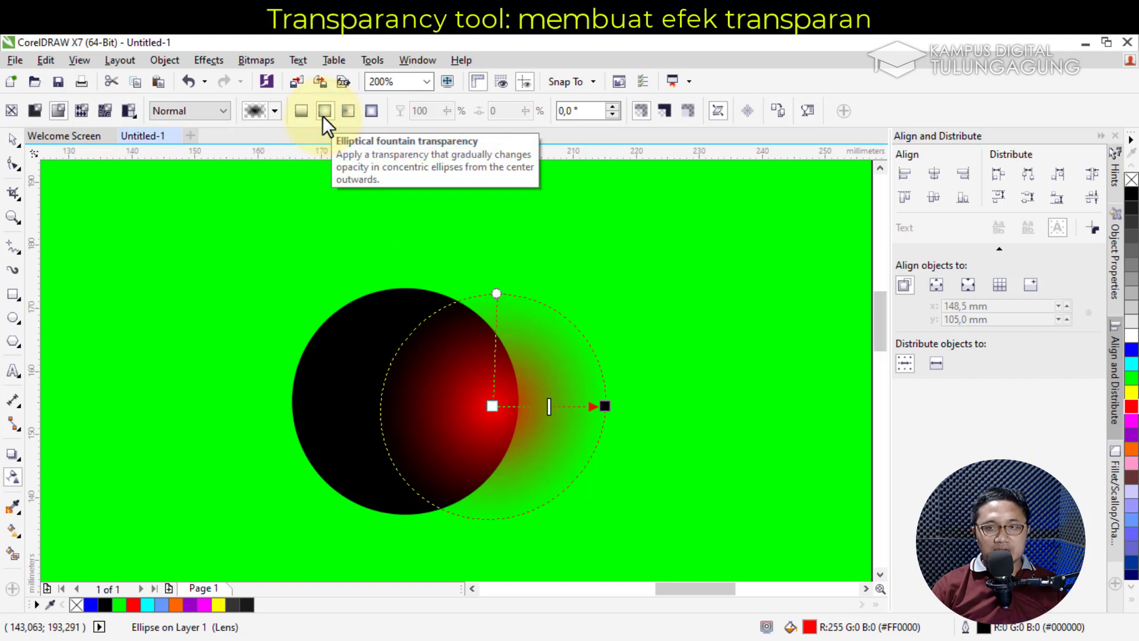
{"action": "left_click", "coordinate": [13, 139]}
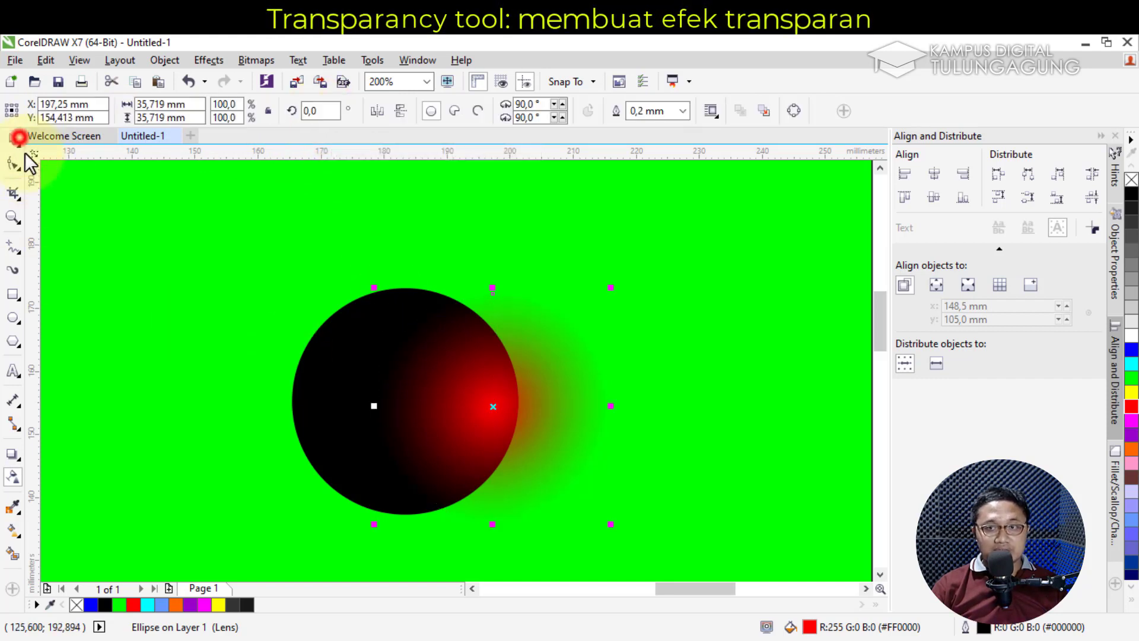
{"action": "left_click_drag", "start_coordinate": [477, 396], "coordinate": [657, 379]}
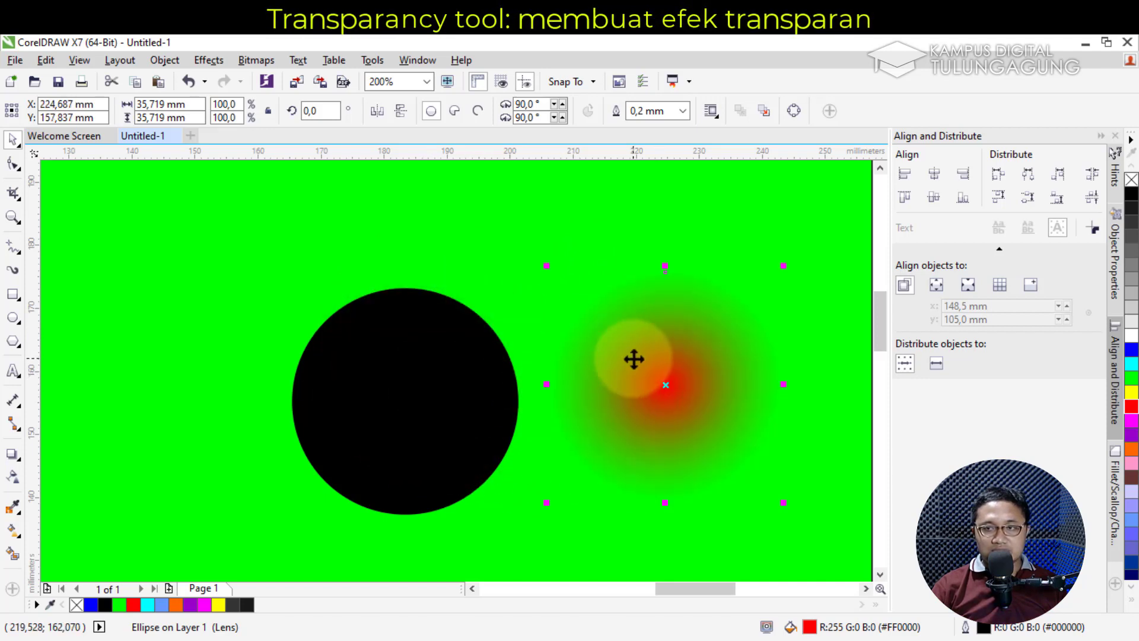
PowerClip the red glow inside the black circle and shift it toward the upper right
{"action": "right_click", "coordinate": [636, 357]}
{"action": "left_click", "coordinate": [675, 210]}
{"action": "left_click", "coordinate": [403, 351]}
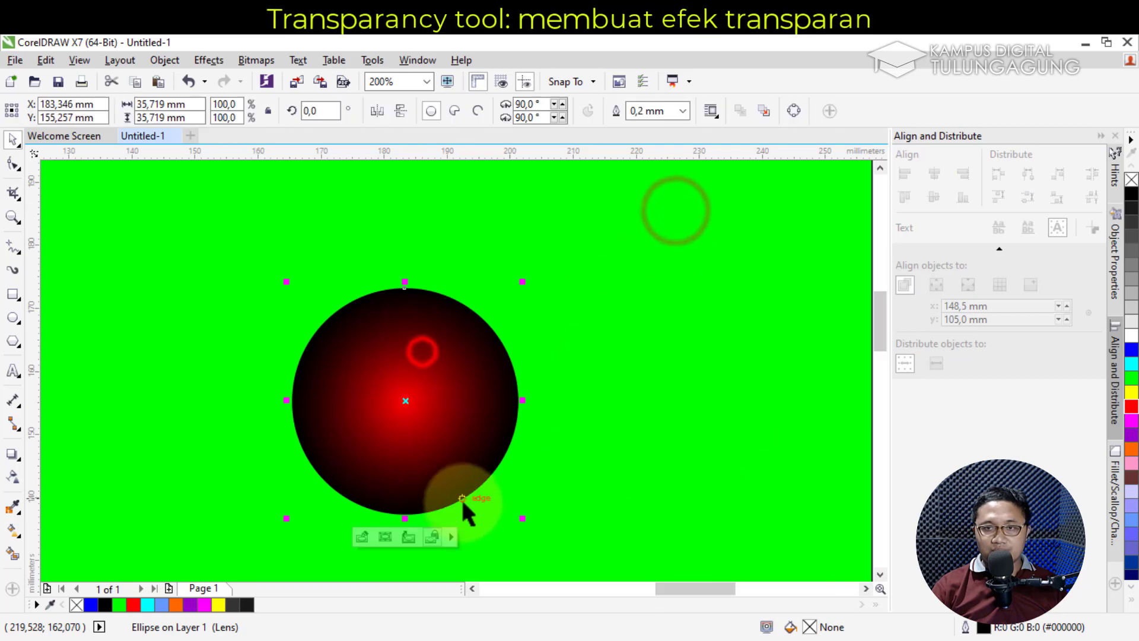
{"action": "left_click", "coordinate": [364, 539]}
{"action": "left_click_drag", "start_coordinate": [436, 406], "coordinate": [441, 373]}
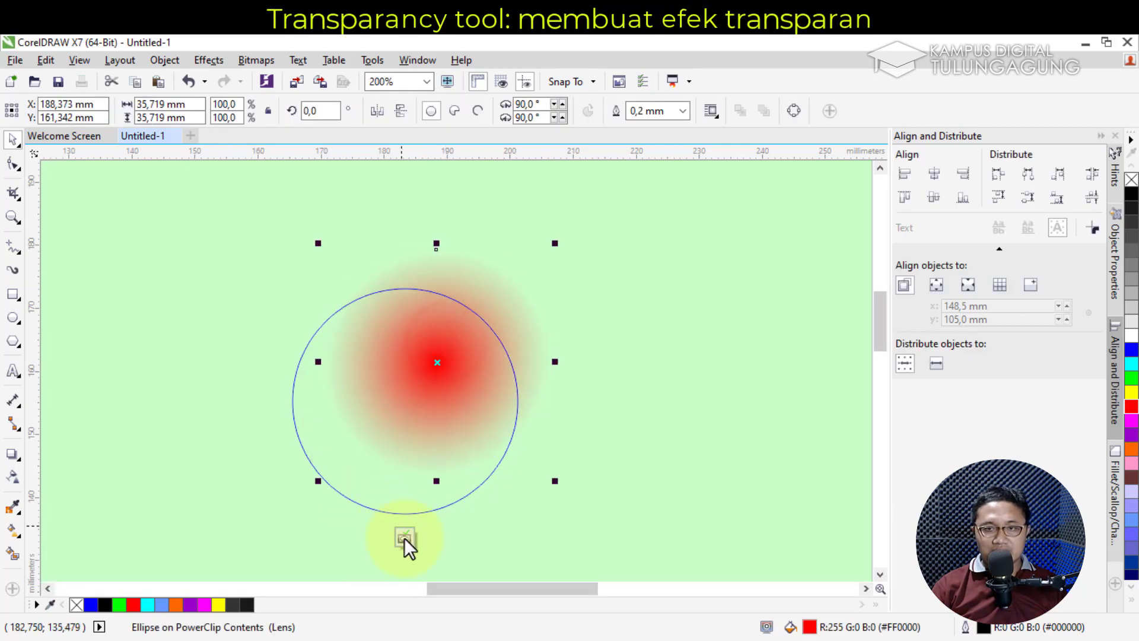
{"action": "left_click", "coordinate": [404, 538]}
Draw a new 22.225 mm circle to the right of the shaded sphere
{"action": "left_click", "coordinate": [608, 468]}
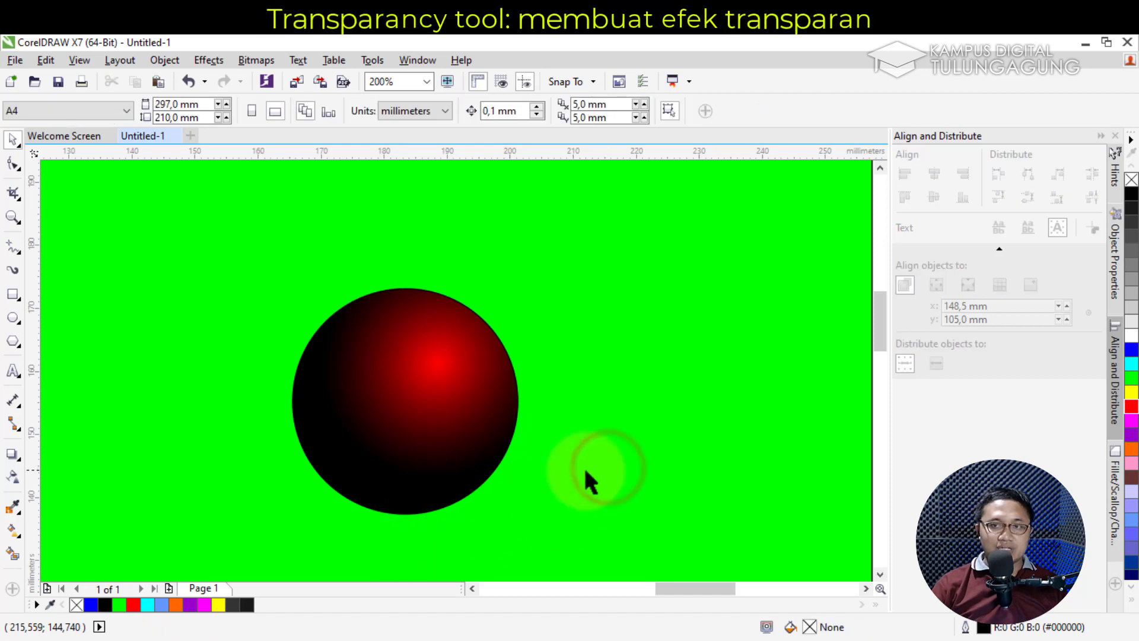
{"action": "left_click", "coordinate": [452, 428]}
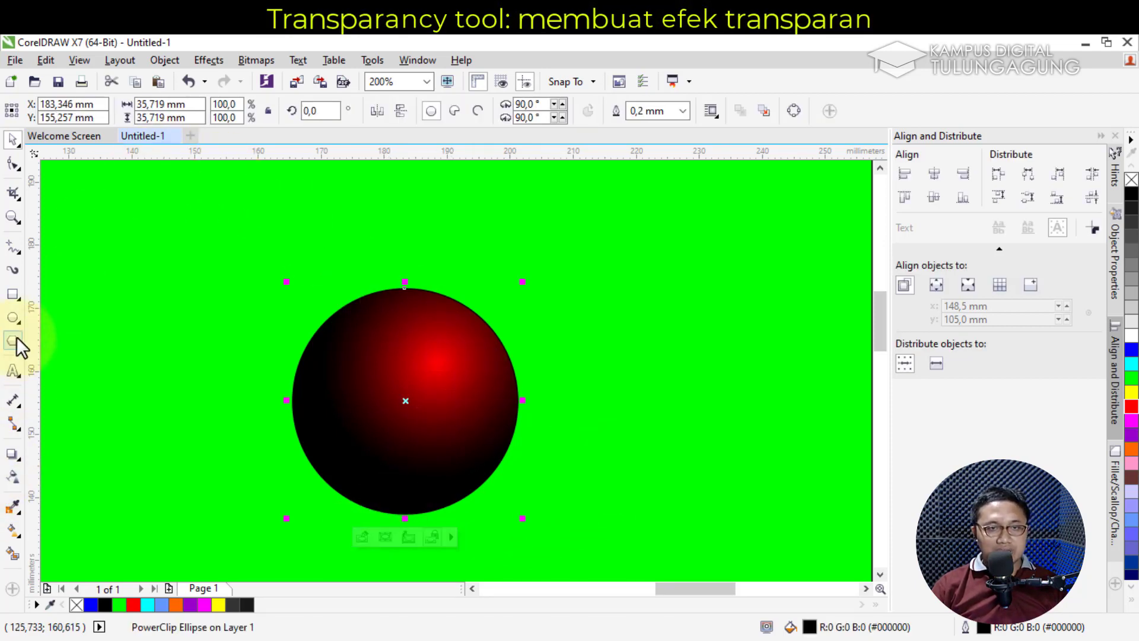
{"action": "left_click", "coordinate": [13, 320]}
{"action": "left_click_drag", "start_coordinate": [545, 289], "coordinate": [698, 441]}
Fill the new circle blue and give it a linear transparency fade
{"action": "left_click", "coordinate": [13, 141]}
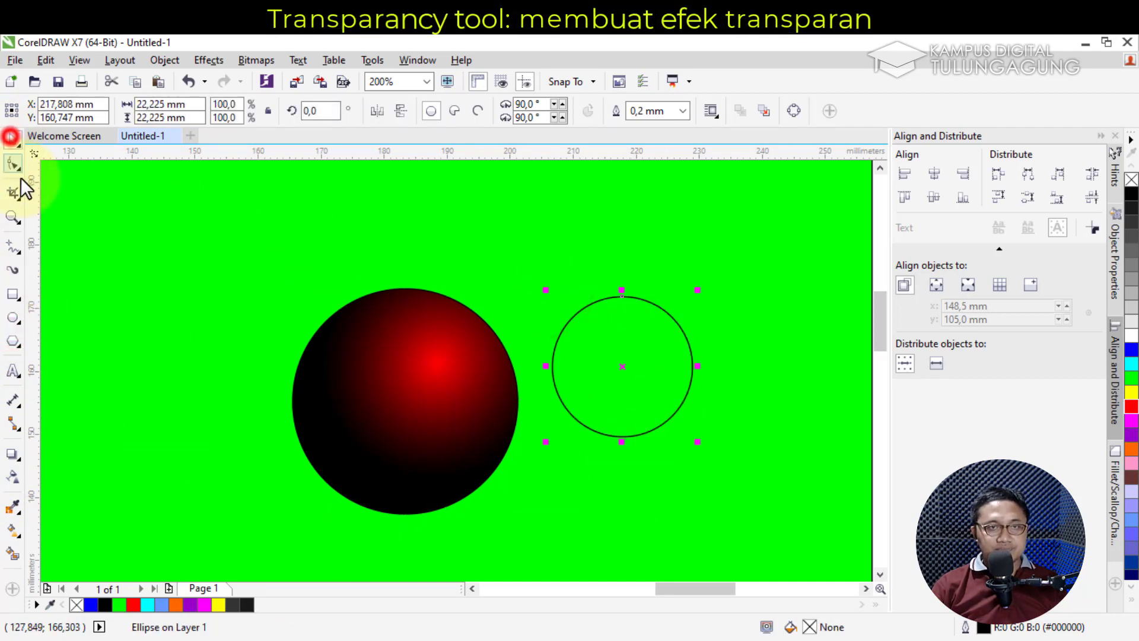
{"action": "left_click", "coordinate": [14, 478]}
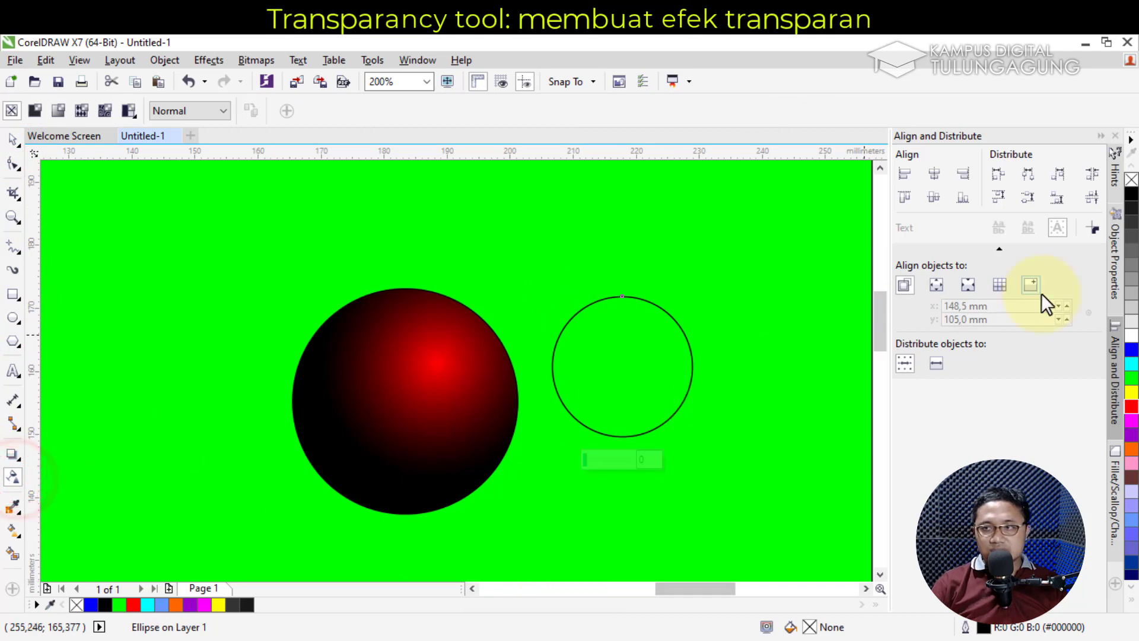
{"action": "left_click", "coordinate": [1132, 351]}
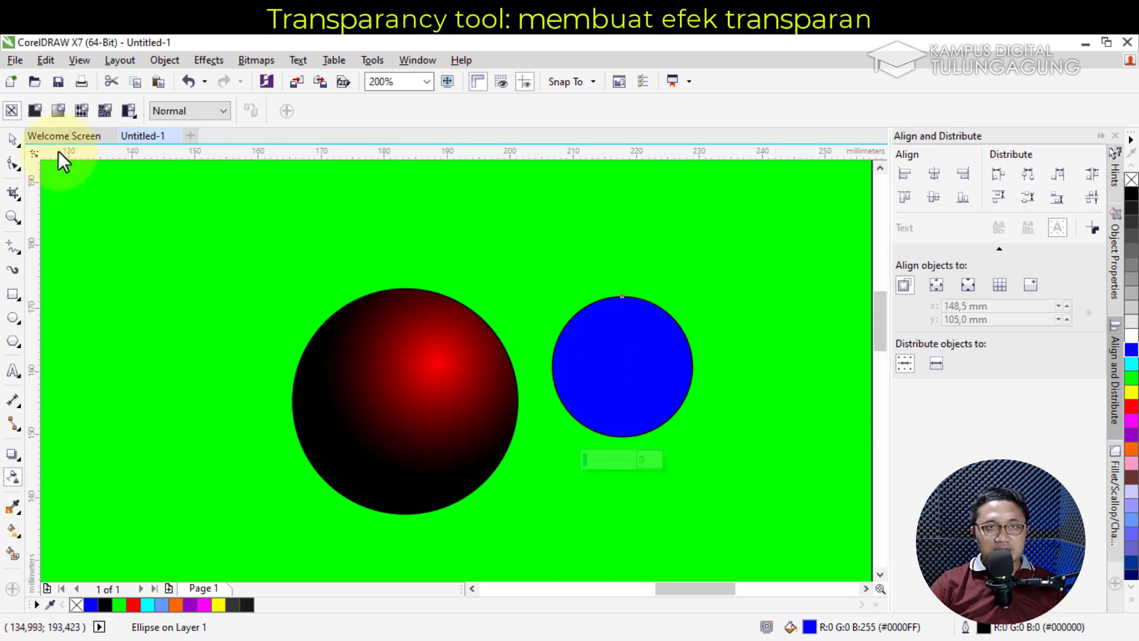
{"action": "left_click", "coordinate": [33, 111]}
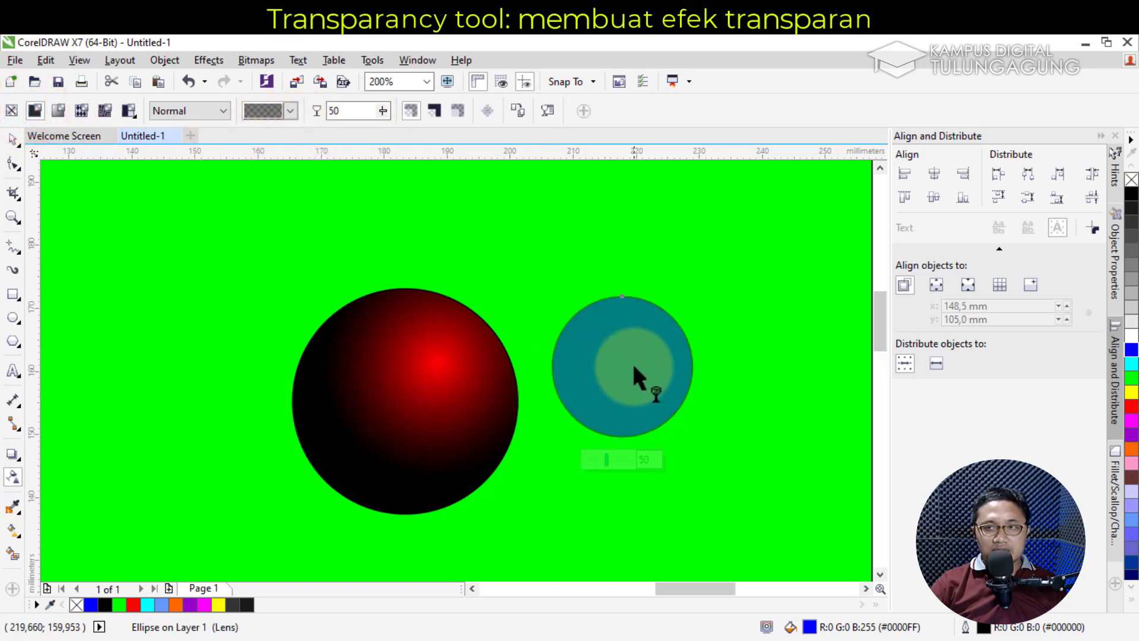
{"action": "left_click_drag", "start_coordinate": [617, 323], "coordinate": [635, 403]}
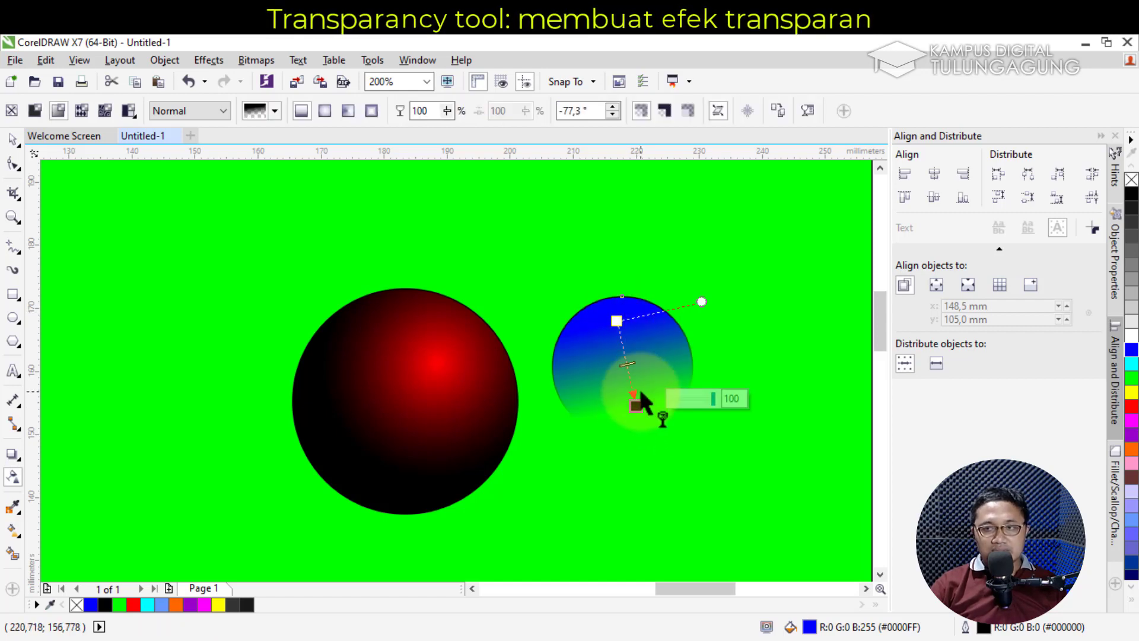
Reposition the fade's start and end points so the blue circle fades transparent toward its top
{"action": "left_click_drag", "start_coordinate": [617, 320], "coordinate": [581, 375]}
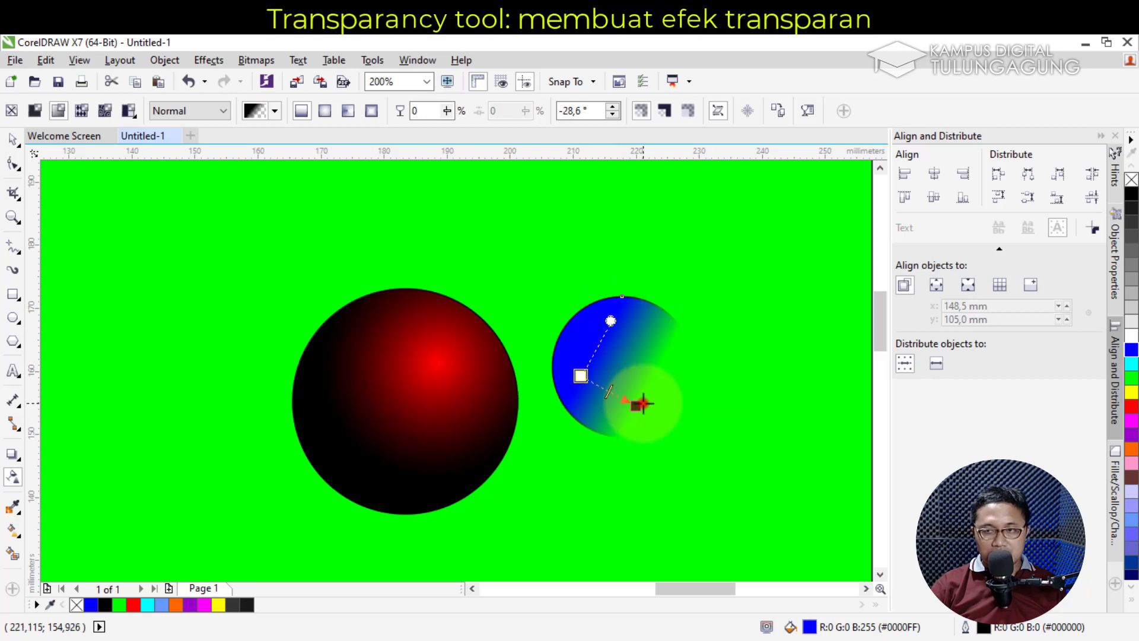
{"action": "left_click_drag", "start_coordinate": [644, 403], "coordinate": [652, 334]}
{"action": "left_click_drag", "start_coordinate": [580, 376], "coordinate": [584, 433]}
{"action": "left_click_drag", "start_coordinate": [648, 334], "coordinate": [634, 366]}
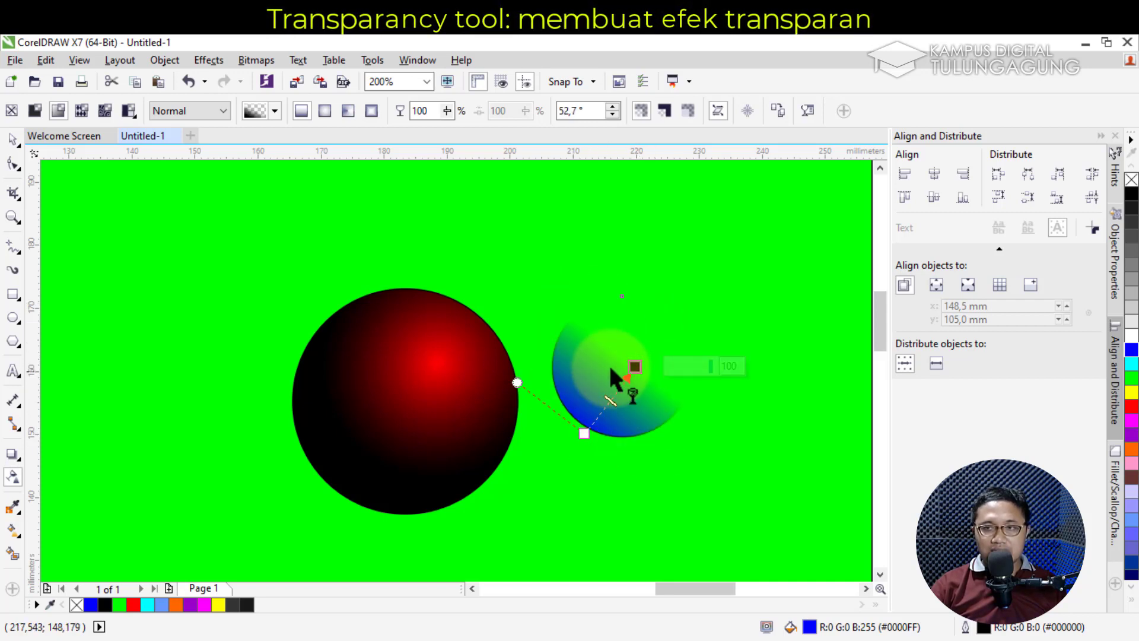
{"action": "left_click_drag", "start_coordinate": [585, 434], "coordinate": [633, 345]}
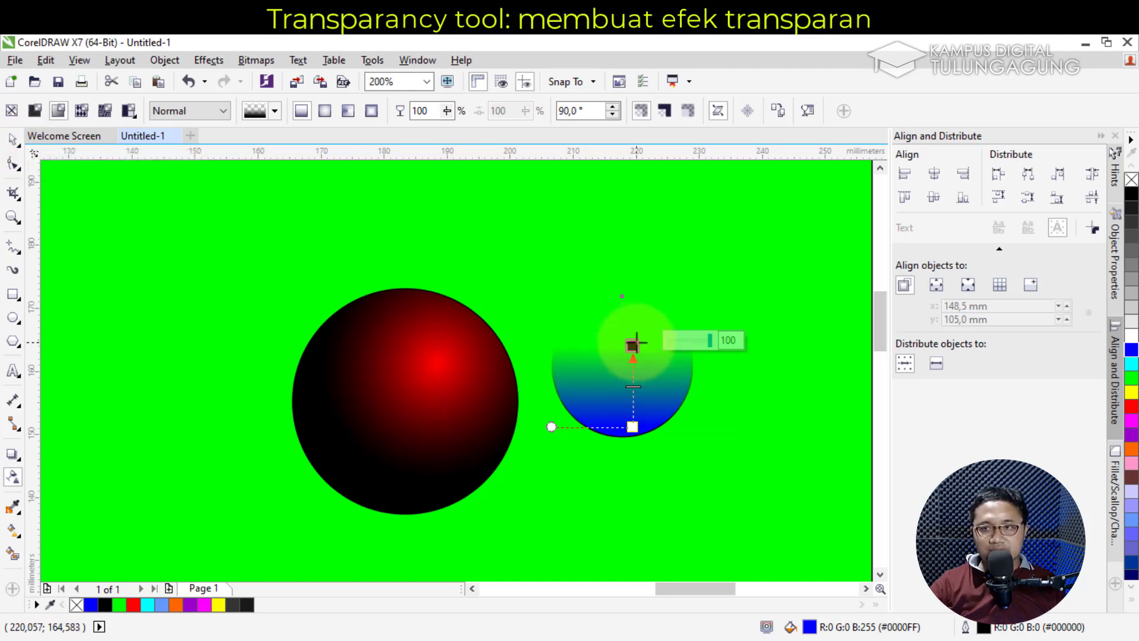
{"action": "left_click_drag", "start_coordinate": [632, 344], "coordinate": [690, 329]}
{"action": "left_click_drag", "start_coordinate": [536, 368], "coordinate": [519, 413]}
{"action": "left_click", "coordinate": [685, 350]}
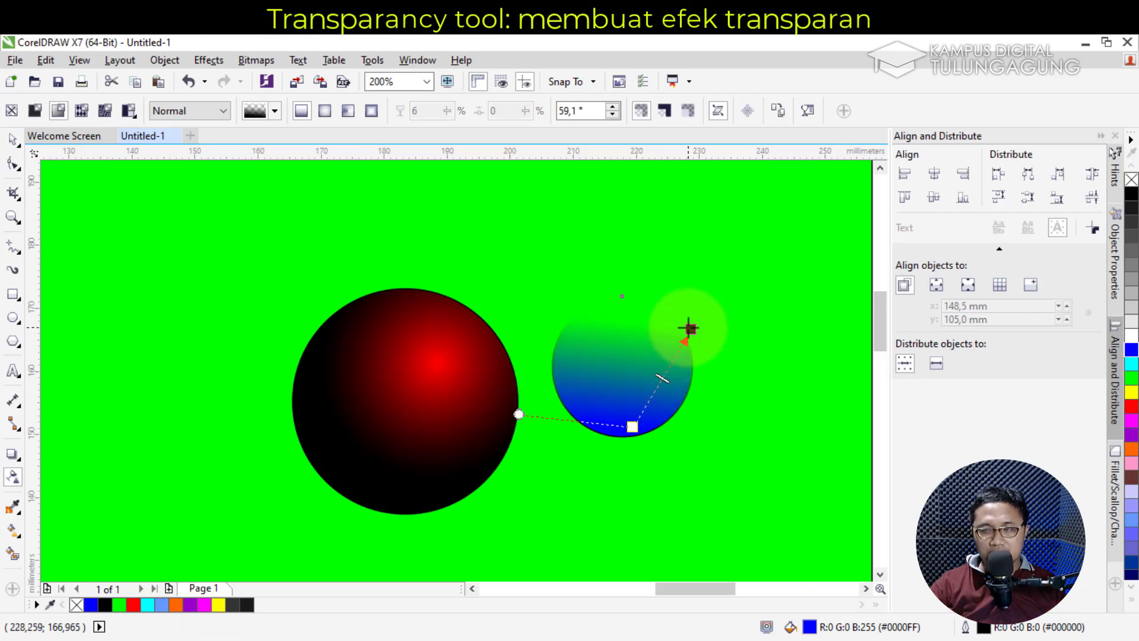
{"action": "left_click_drag", "start_coordinate": [690, 328], "coordinate": [625, 321]}
{"action": "left_click_drag", "start_coordinate": [528, 454], "coordinate": [527, 430]}
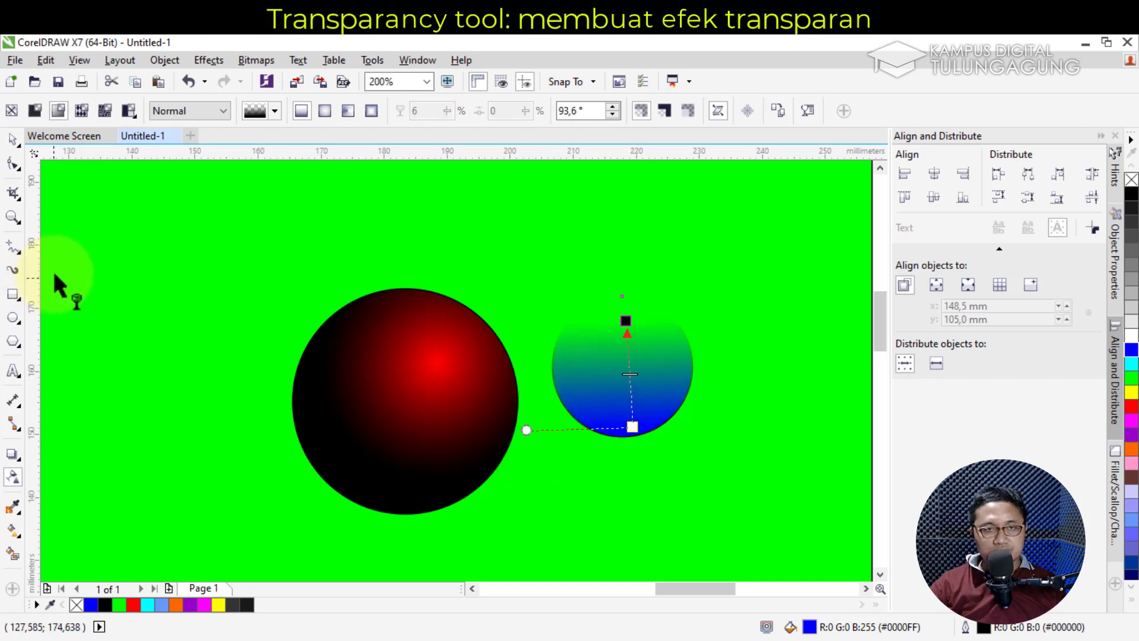
Draw another empty 18.521 mm circle further right
{"action": "left_click", "coordinate": [13, 141]}
{"action": "left_click", "coordinate": [14, 318]}
{"action": "left_click_drag", "start_coordinate": [717, 589], "coordinate": [741, 589]}
{"action": "left_click_drag", "start_coordinate": [522, 333], "coordinate": [640, 451]}
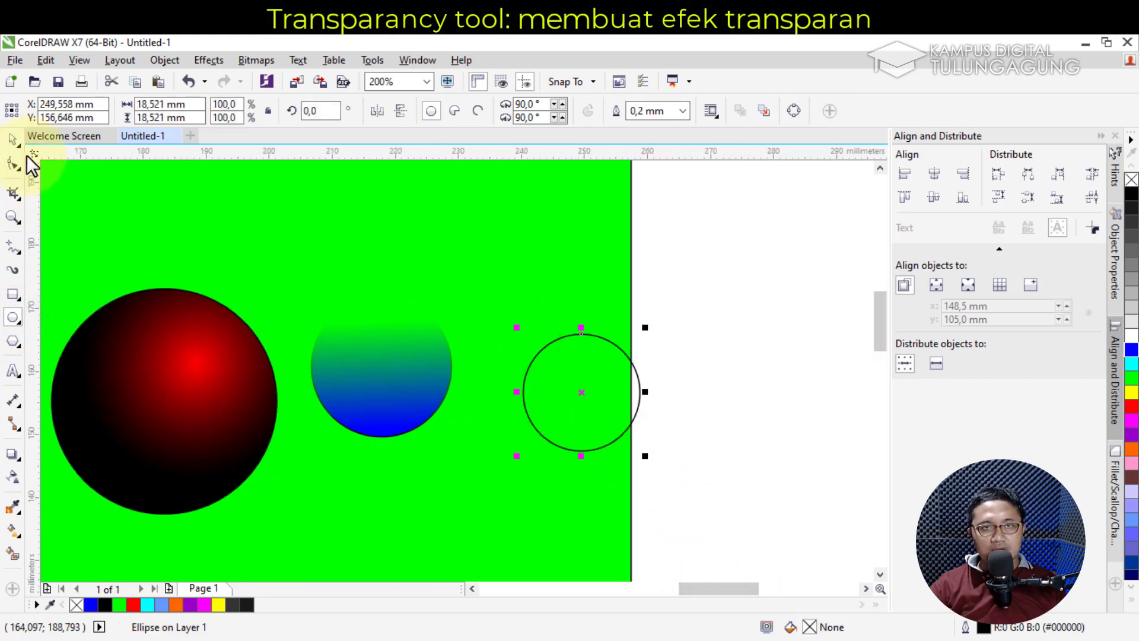
Fill the new circle red and set Normal blending with uniform transparency in Object Properties
{"action": "left_click", "coordinate": [1130, 405]}
{"action": "left_click", "coordinate": [1116, 270]}
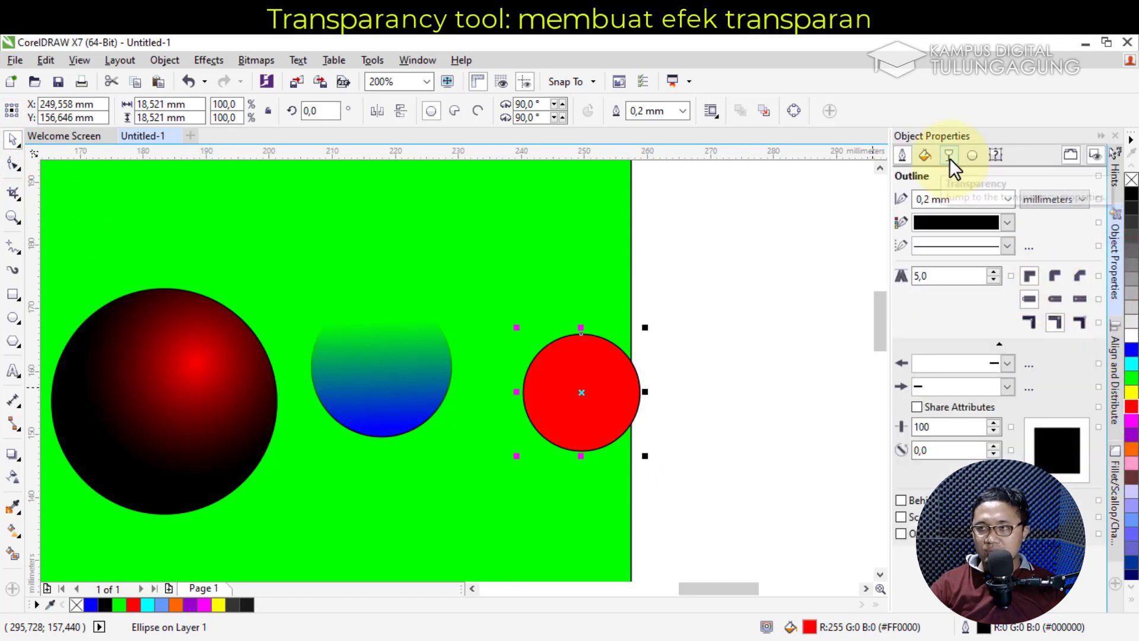
{"action": "left_click", "coordinate": [949, 157]}
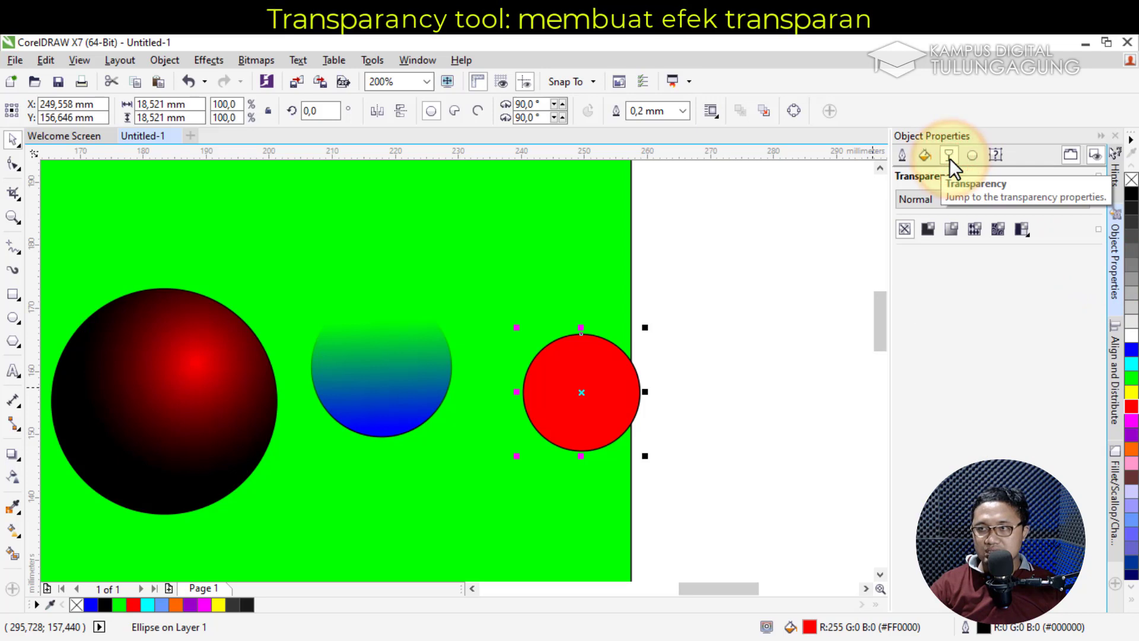
{"action": "left_click", "coordinate": [957, 201]}
{"action": "left_click", "coordinate": [957, 200]}
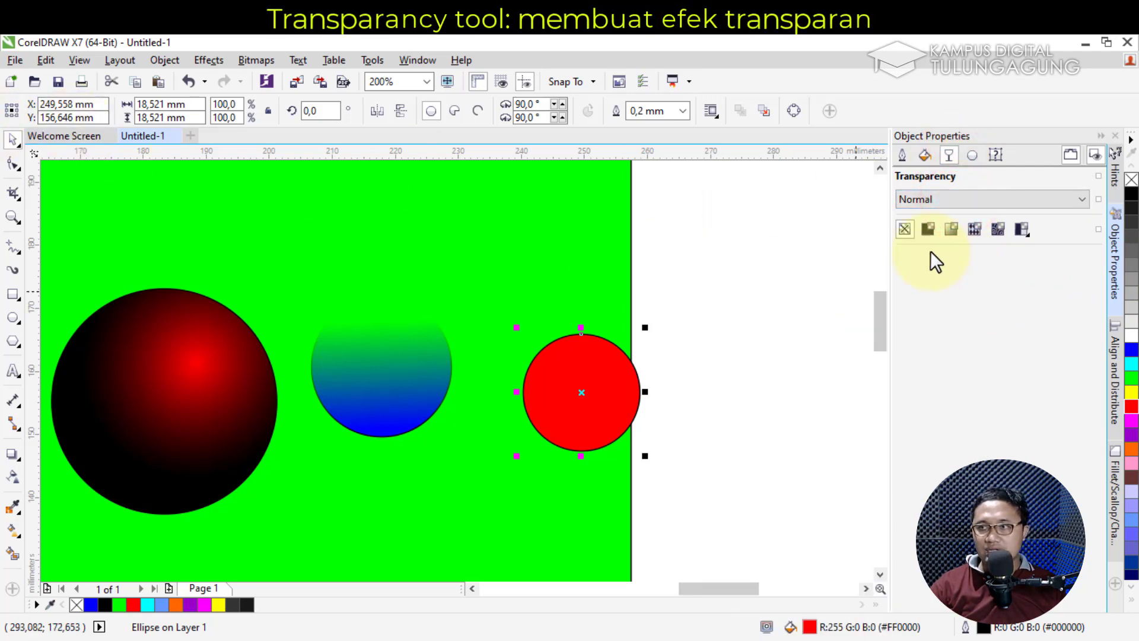
{"action": "left_click", "coordinate": [929, 230]}
Try radial, conical and rectangular fades, return to linear, and set the start node to 93%
{"action": "left_click", "coordinate": [952, 229]}
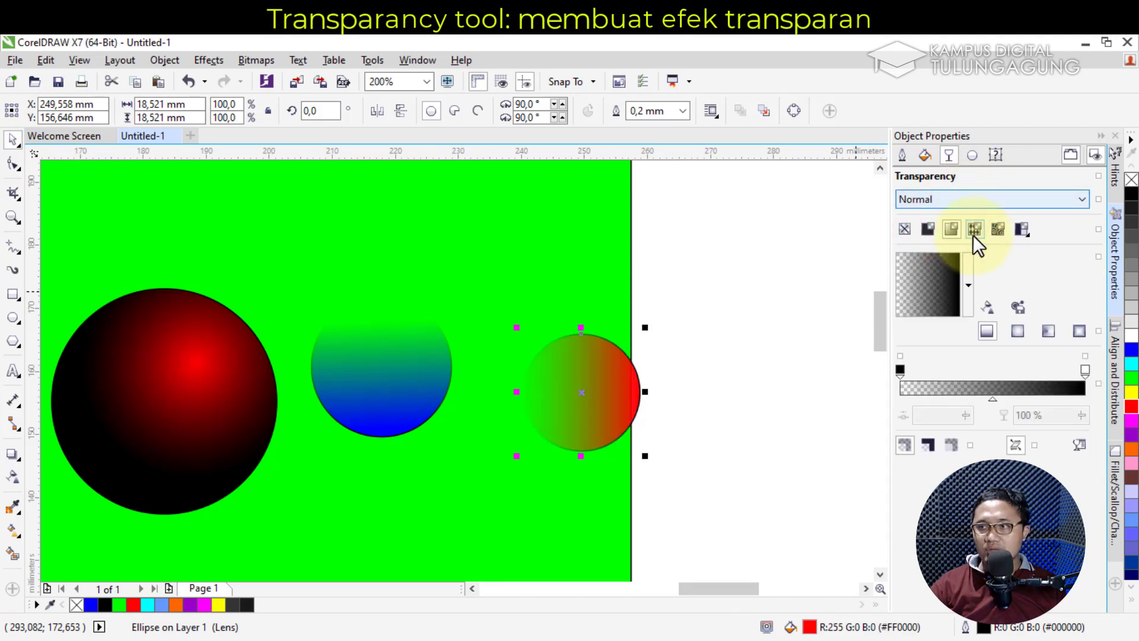
{"action": "left_click", "coordinate": [1020, 332]}
{"action": "left_click", "coordinate": [1052, 338]}
{"action": "left_click", "coordinate": [1079, 332]}
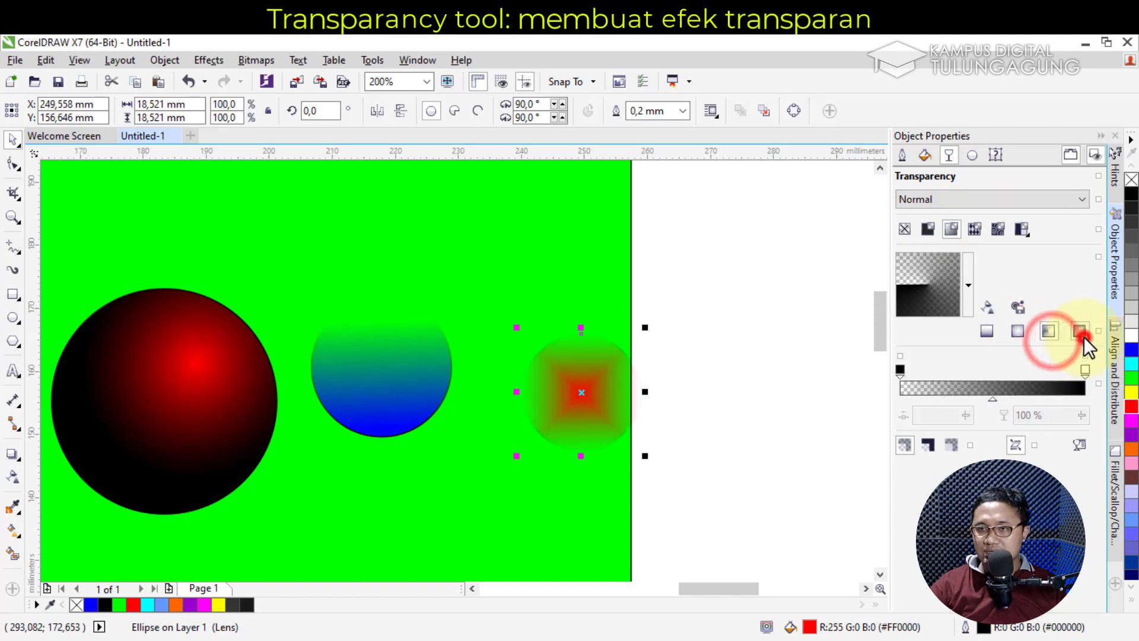
{"action": "left_click", "coordinate": [988, 332]}
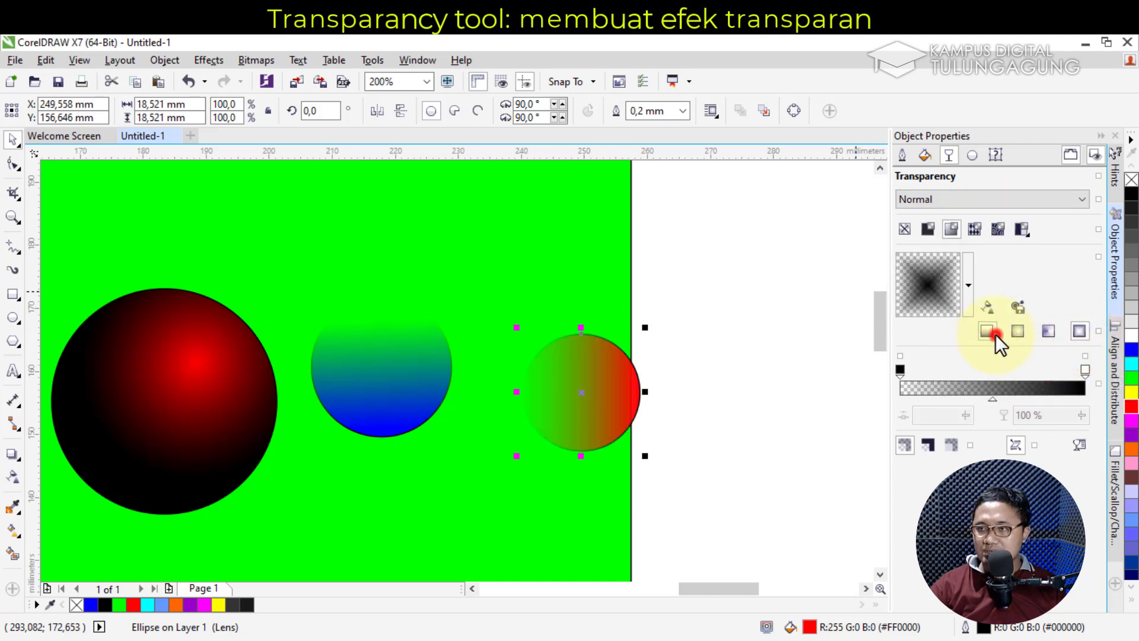
{"action": "left_click", "coordinate": [901, 373]}
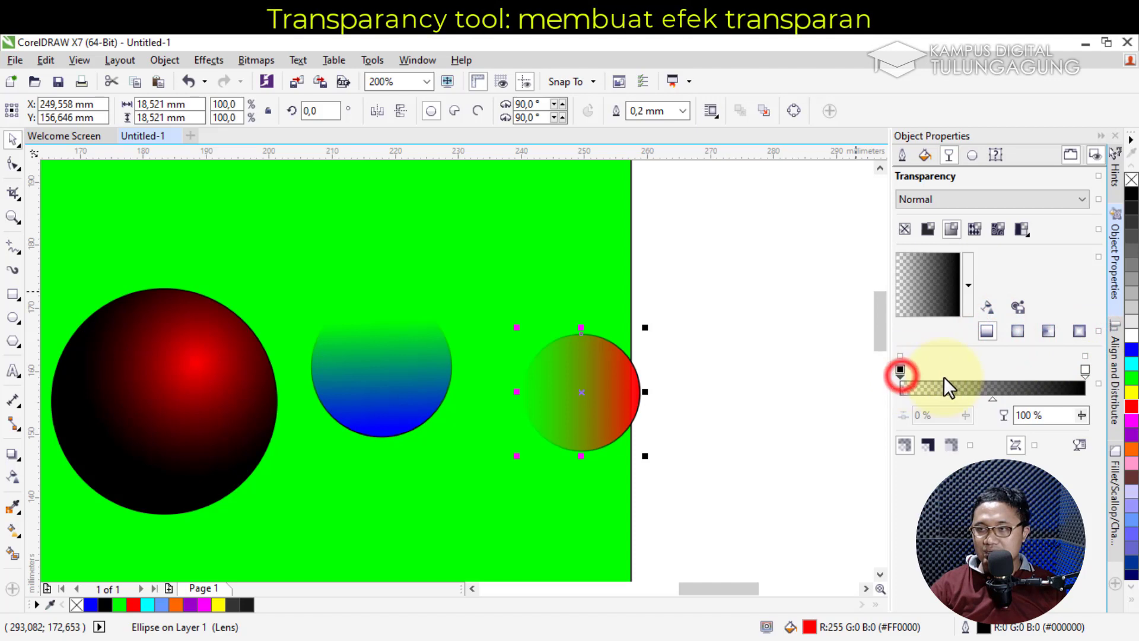
{"action": "left_click", "coordinate": [902, 375]}
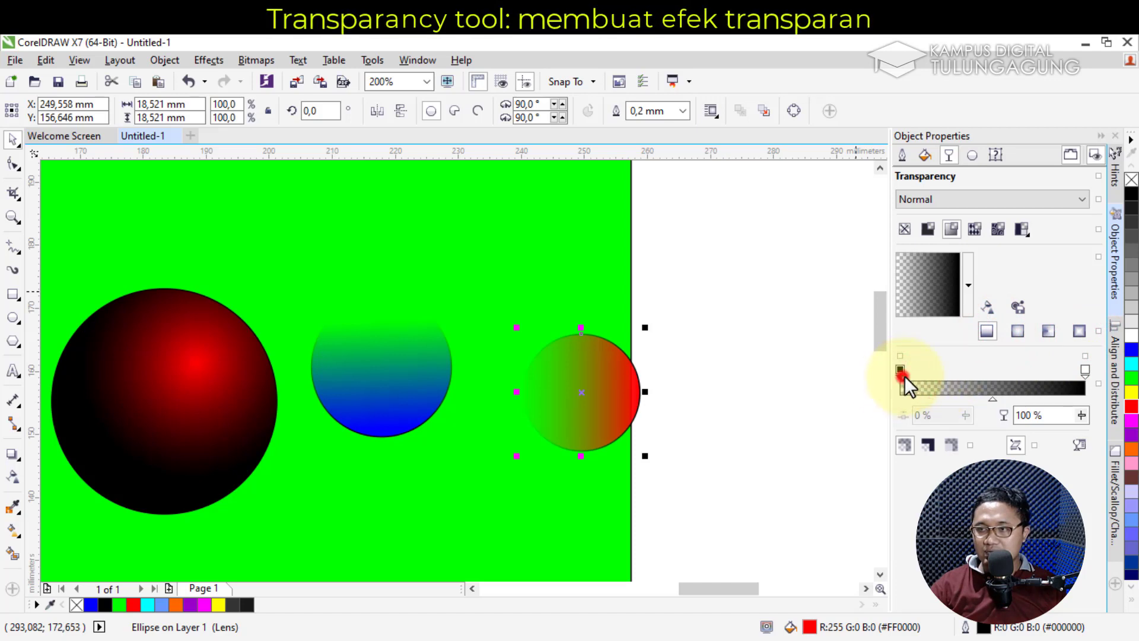
{"action": "left_click", "coordinate": [1083, 416]}
{"action": "left_click_drag", "start_coordinate": [1080, 432], "coordinate": [1107, 436]}
{"action": "left_click", "coordinate": [1082, 414]}
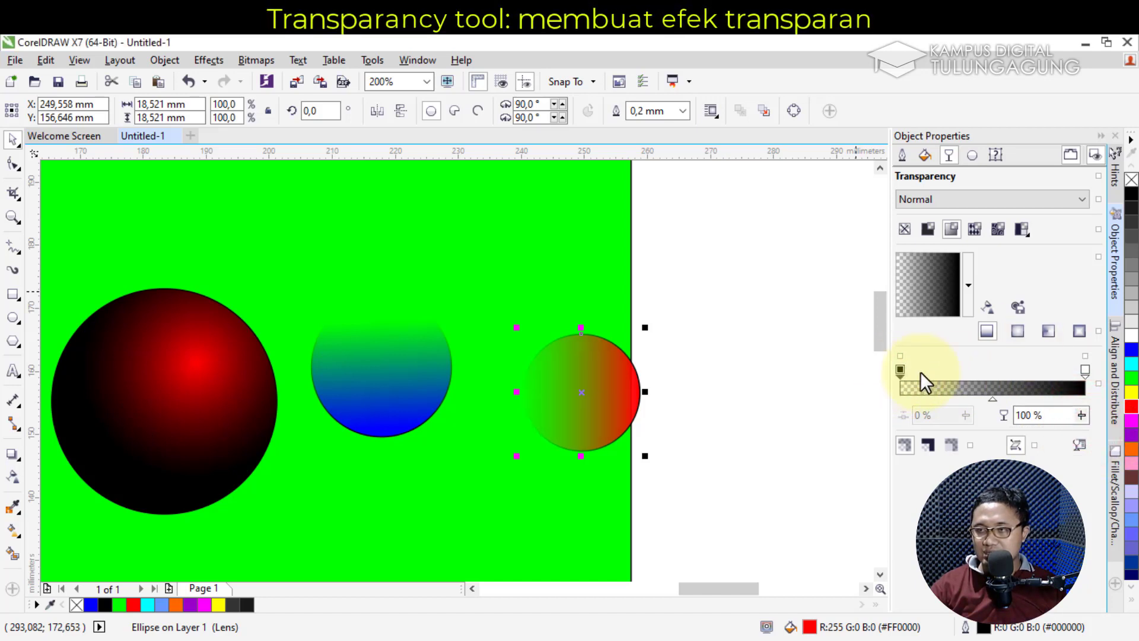
{"action": "left_click_drag", "start_coordinate": [992, 398], "coordinate": [1025, 400]}
Switch the red circle to uniform 50% transparency and move it fully onto the page
{"action": "left_click", "coordinate": [928, 229]}
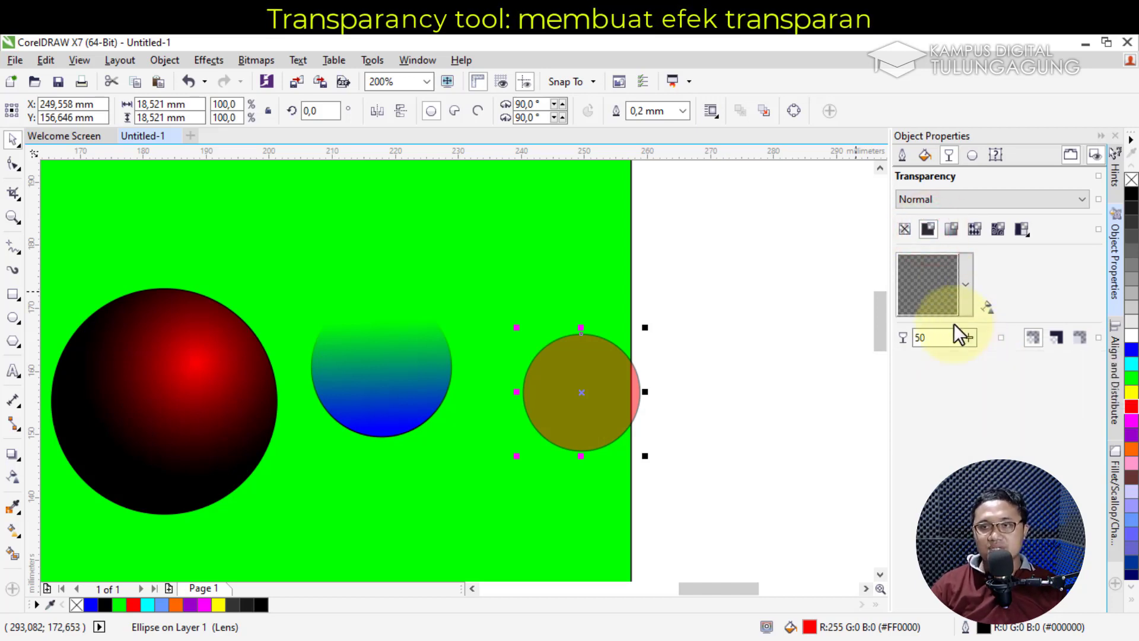
{"action": "left_click_drag", "start_coordinate": [568, 423], "coordinate": [552, 394]}
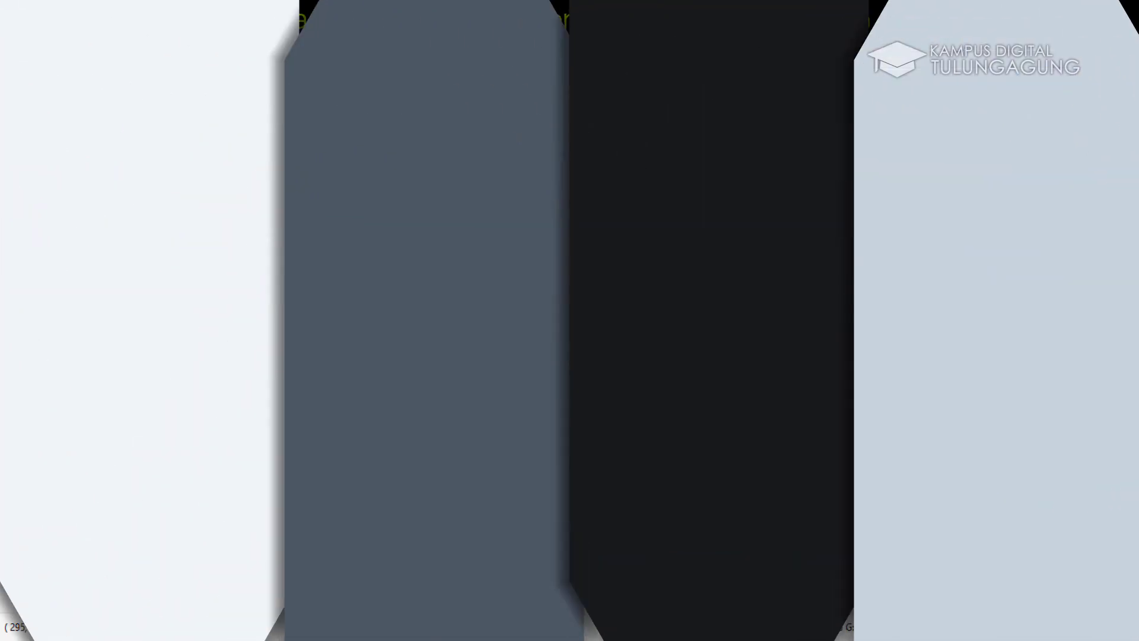
{"action": "left_click_drag", "start_coordinate": [880, 304], "coordinate": [896, 359]}
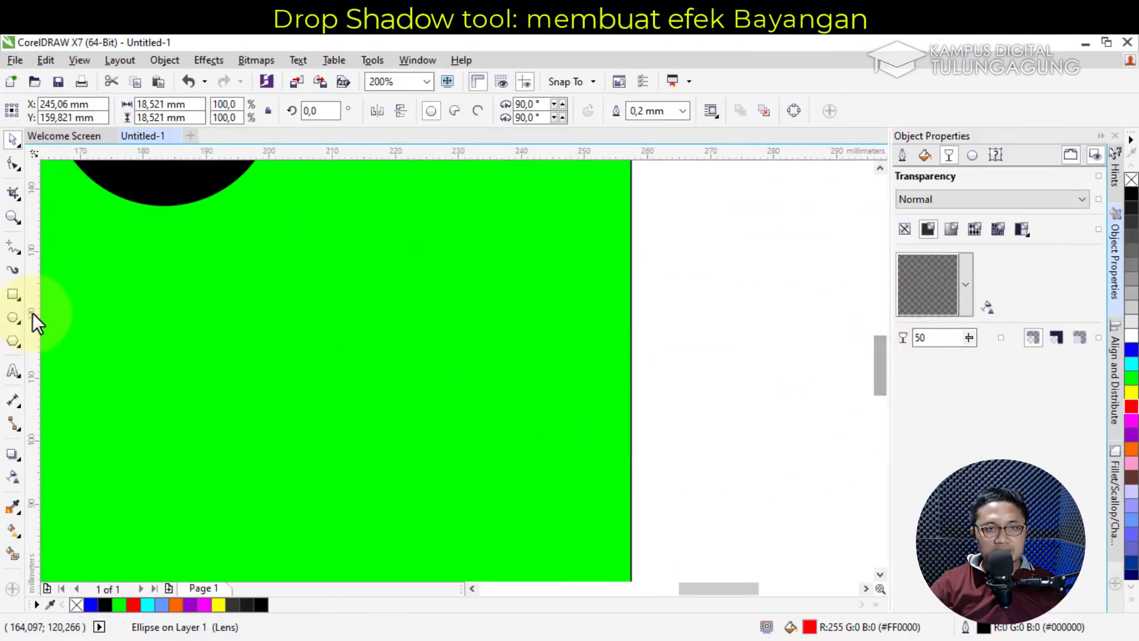
Draw a circle on the green page, fill it blue, and move it up-right
{"action": "left_click", "coordinate": [13, 317]}
{"action": "left_click_drag", "start_coordinate": [166, 273], "coordinate": [306, 390]}
{"action": "left_click_drag", "start_coordinate": [298, 362], "coordinate": [298, 362]}
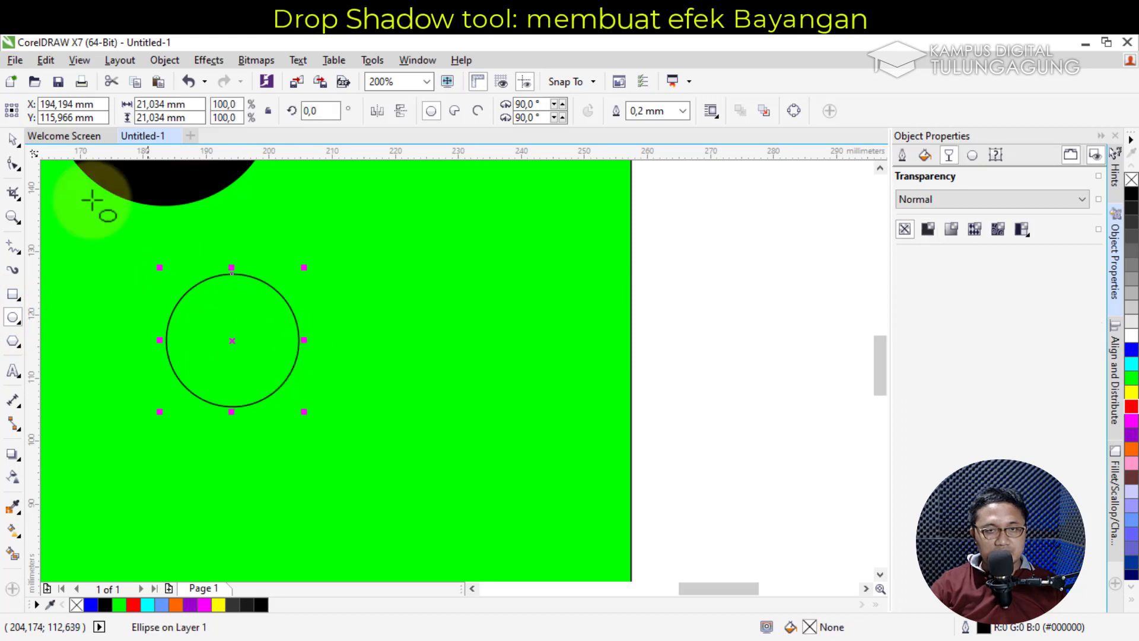
{"action": "left_click", "coordinate": [13, 139]}
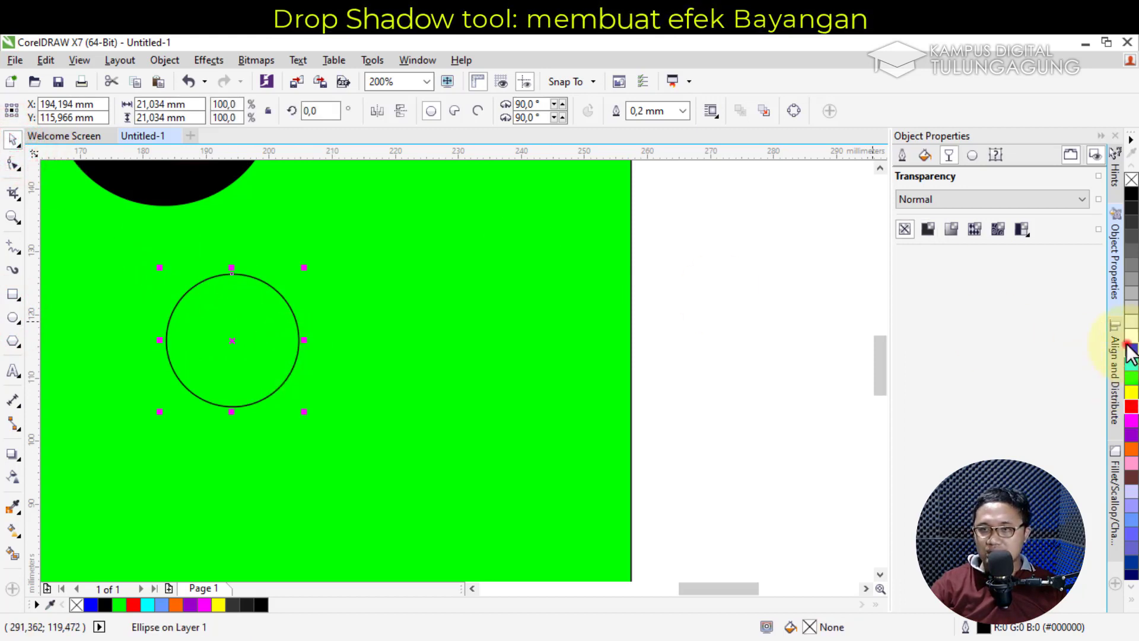
{"action": "left_click", "coordinate": [1131, 350]}
{"action": "left_click_drag", "start_coordinate": [224, 325], "coordinate": [285, 301]}
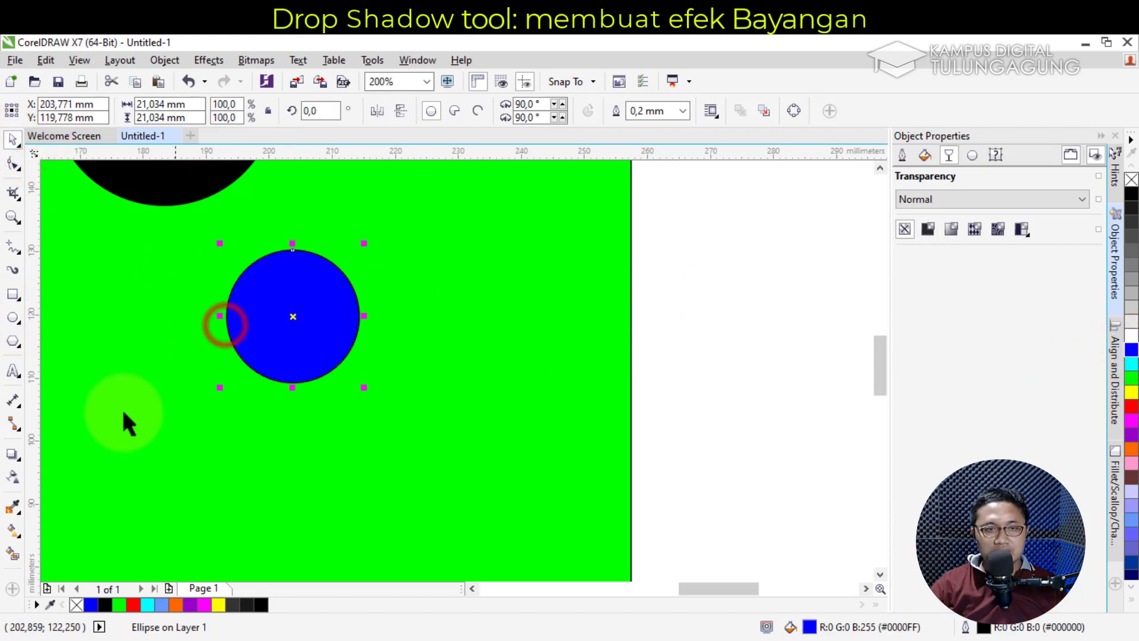
Give the blue circle a drop shadow down-right and draw an empty 17.066 mm circle beside it
{"action": "left_click", "coordinate": [20, 460]}
{"action": "left_click", "coordinate": [93, 454]}
{"action": "left_click_drag", "start_coordinate": [292, 315], "coordinate": [380, 355]}
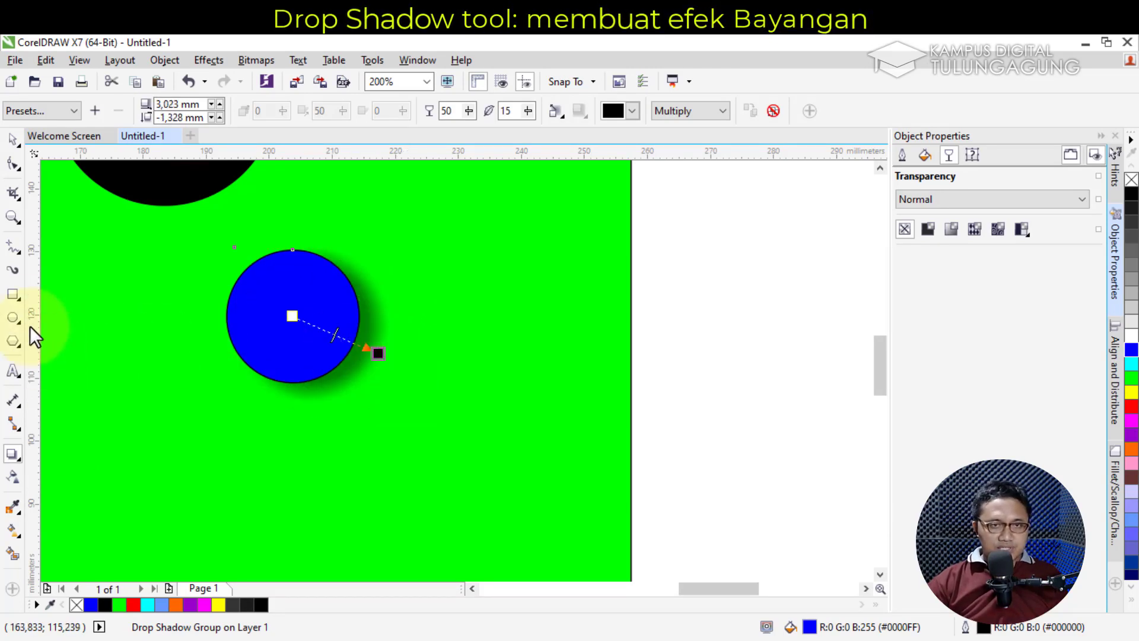
{"action": "left_click", "coordinate": [14, 318]}
{"action": "left_click_drag", "start_coordinate": [409, 290], "coordinate": [522, 401]}
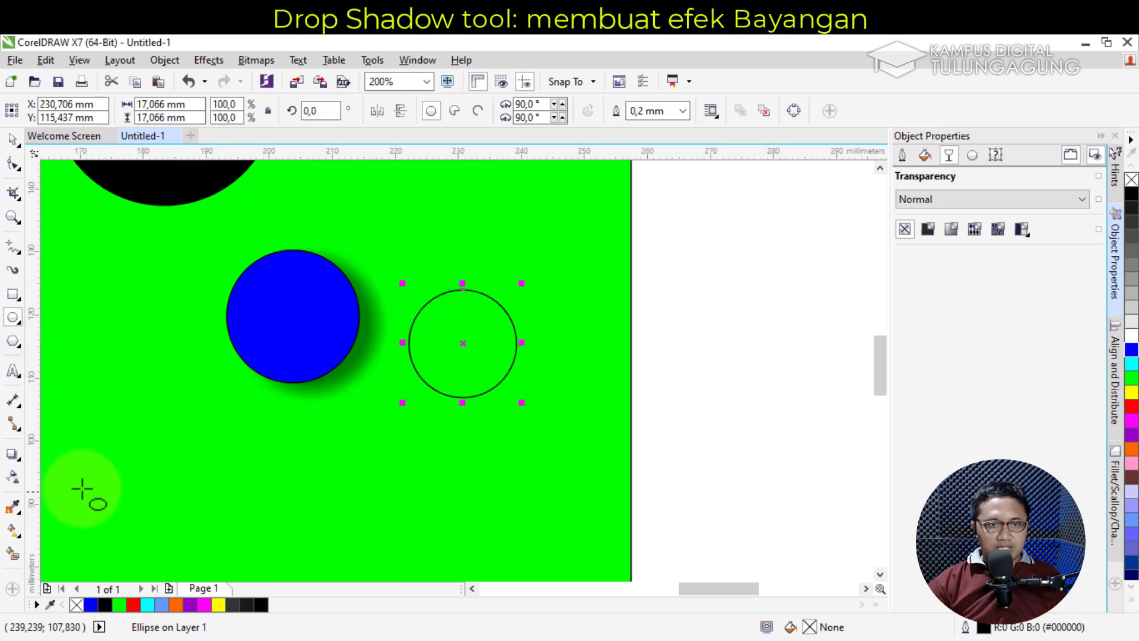
Fill the new circle cyan, pull out a drop shadow, and apply the Small Glow preset
{"action": "left_click", "coordinate": [14, 458]}
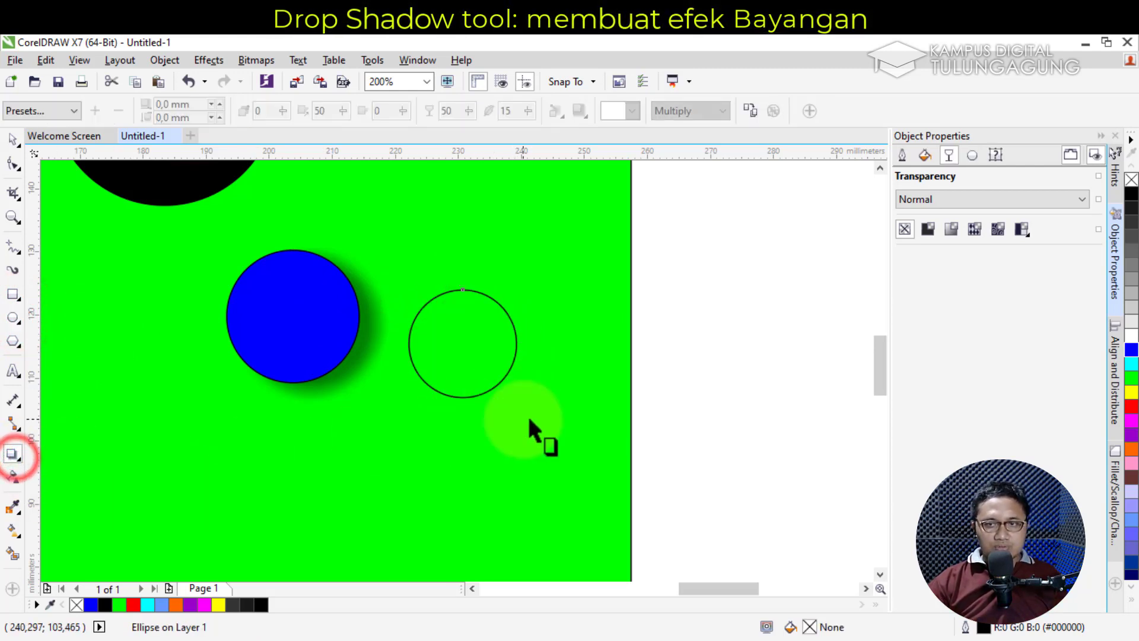
{"action": "left_click", "coordinate": [1132, 363]}
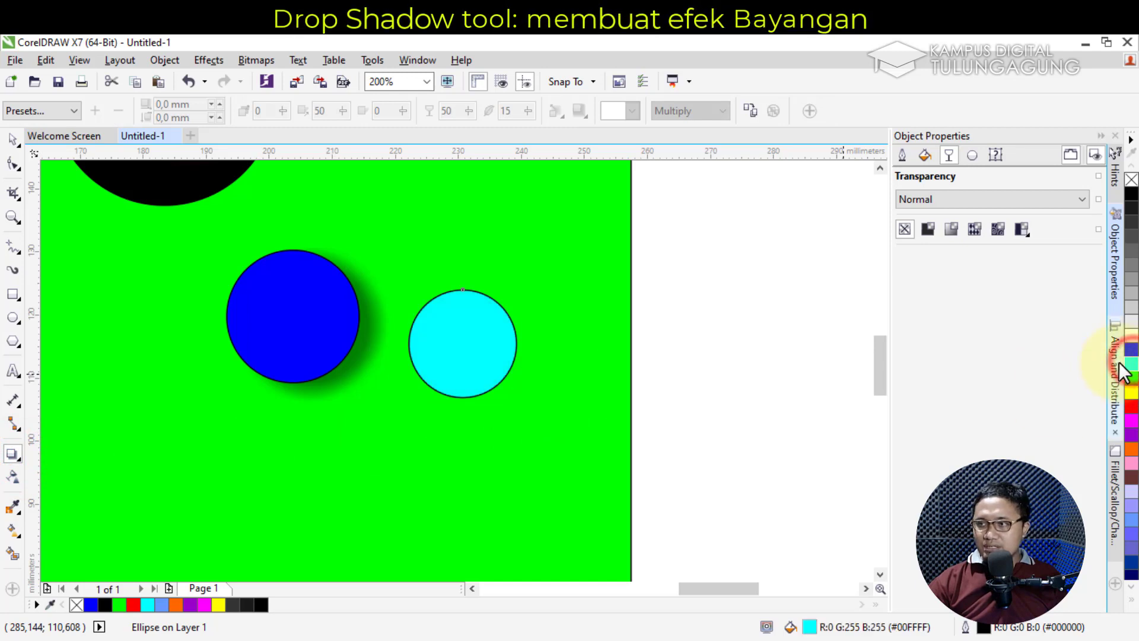
{"action": "left_click_drag", "start_coordinate": [482, 346], "coordinate": [540, 365]}
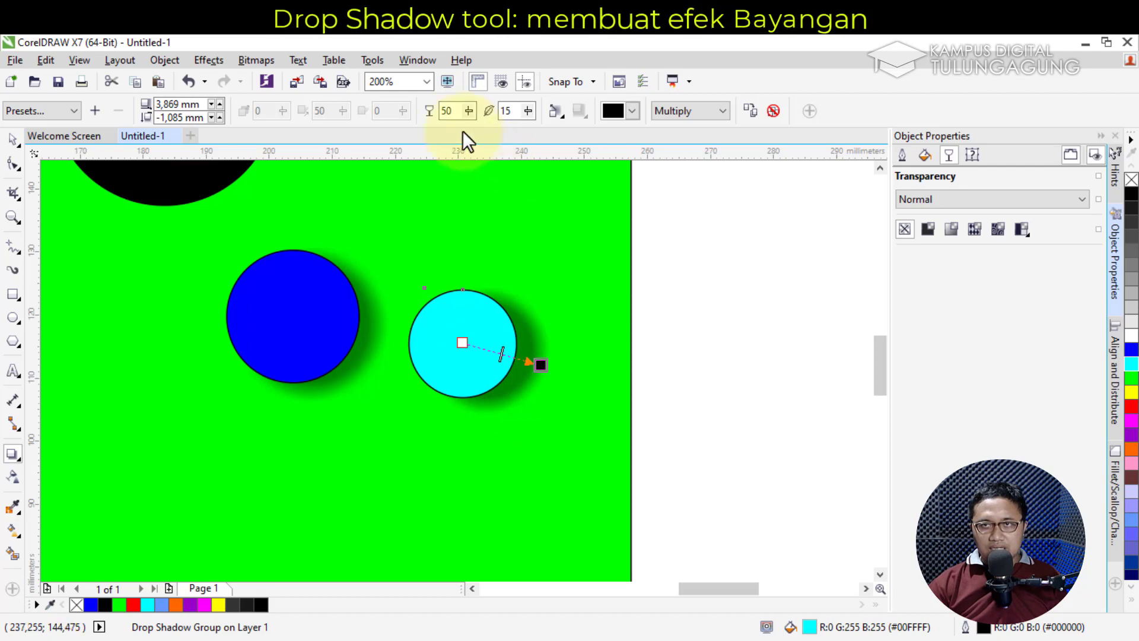
{"action": "left_click", "coordinate": [70, 109]}
{"action": "left_click", "coordinate": [66, 230]}
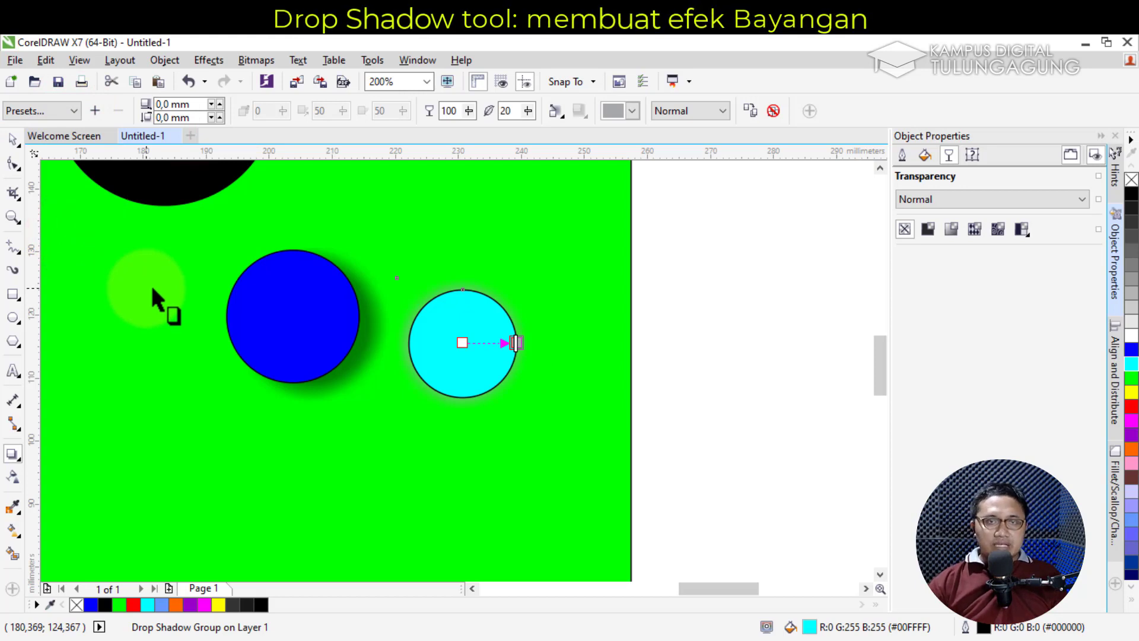
Compare the Perspective and Flat shadow presets, then settle on Medium Glow for the cyan circle
{"action": "left_click", "coordinate": [41, 110]}
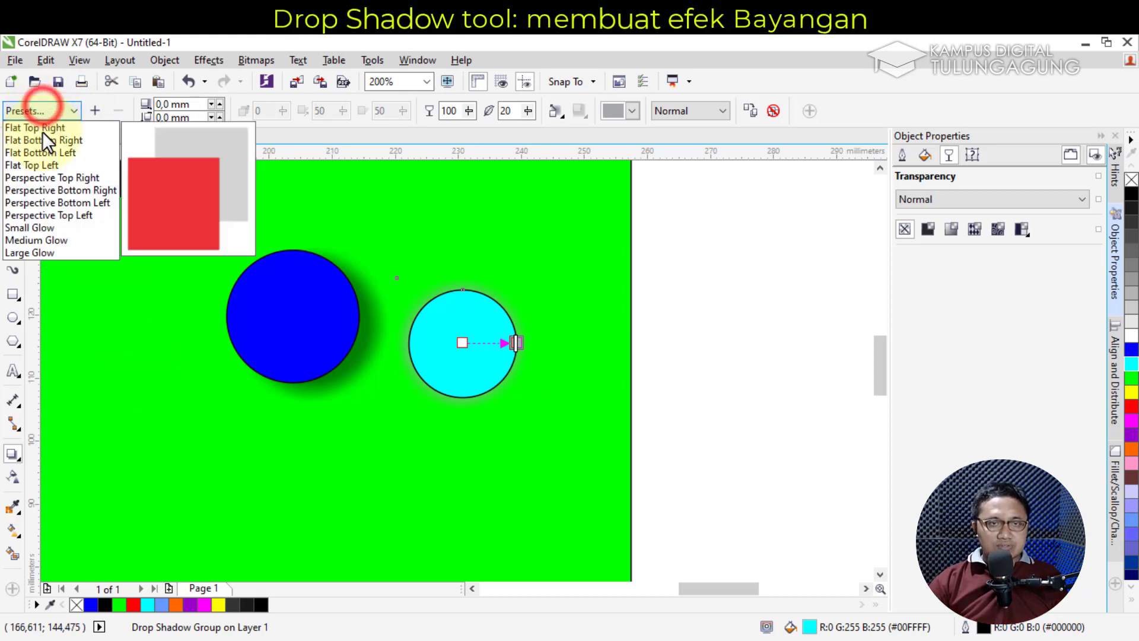
{"action": "left_click", "coordinate": [49, 239]}
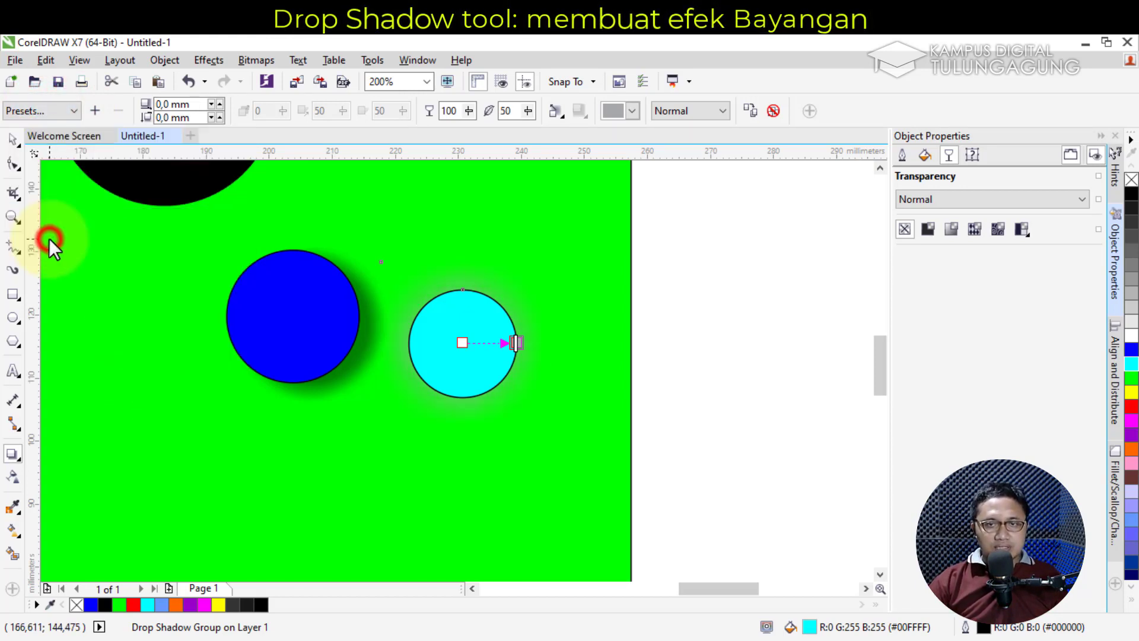
{"action": "left_click", "coordinate": [35, 110]}
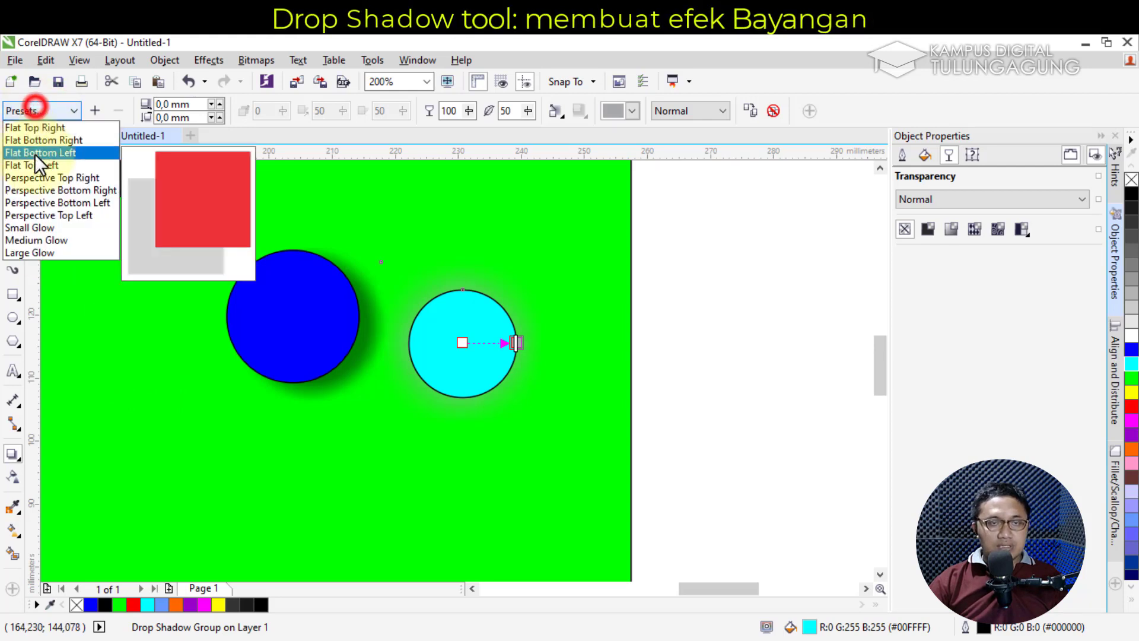
{"action": "left_click", "coordinate": [40, 186]}
{"action": "left_click", "coordinate": [45, 109]}
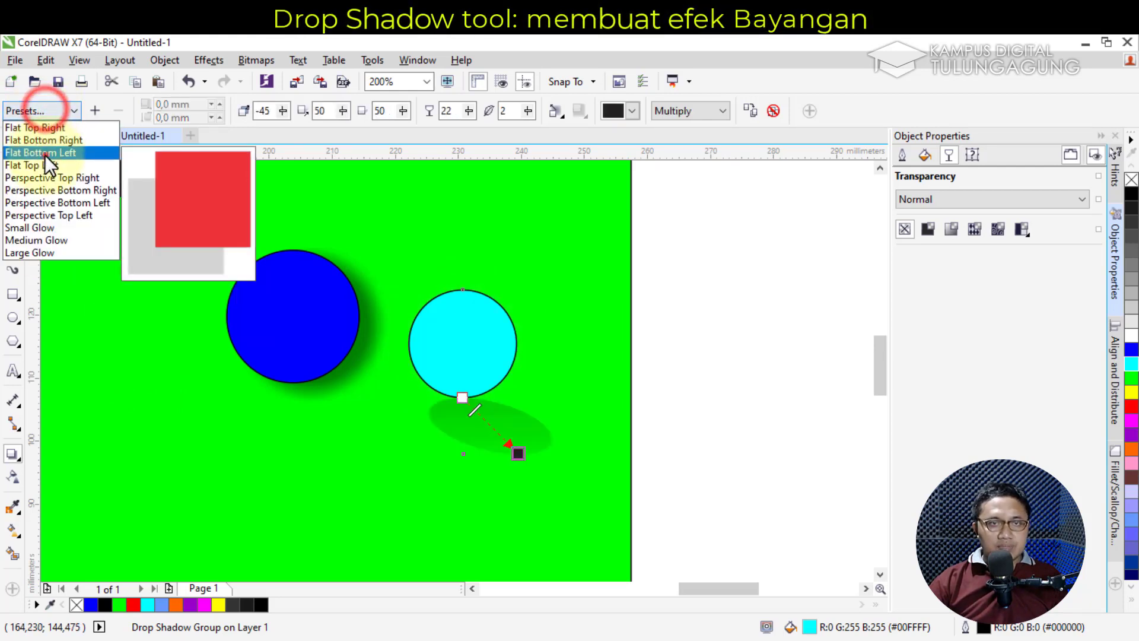
{"action": "left_click", "coordinate": [44, 153]}
{"action": "left_click", "coordinate": [52, 110]}
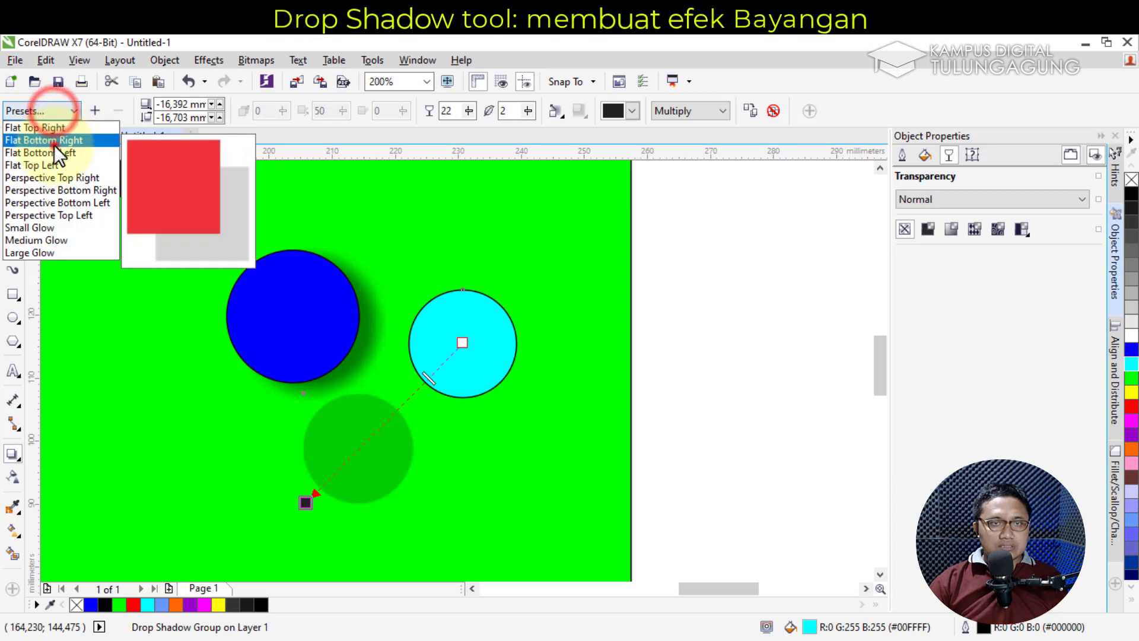
{"action": "left_click", "coordinate": [54, 144]}
{"action": "left_click", "coordinate": [55, 110]}
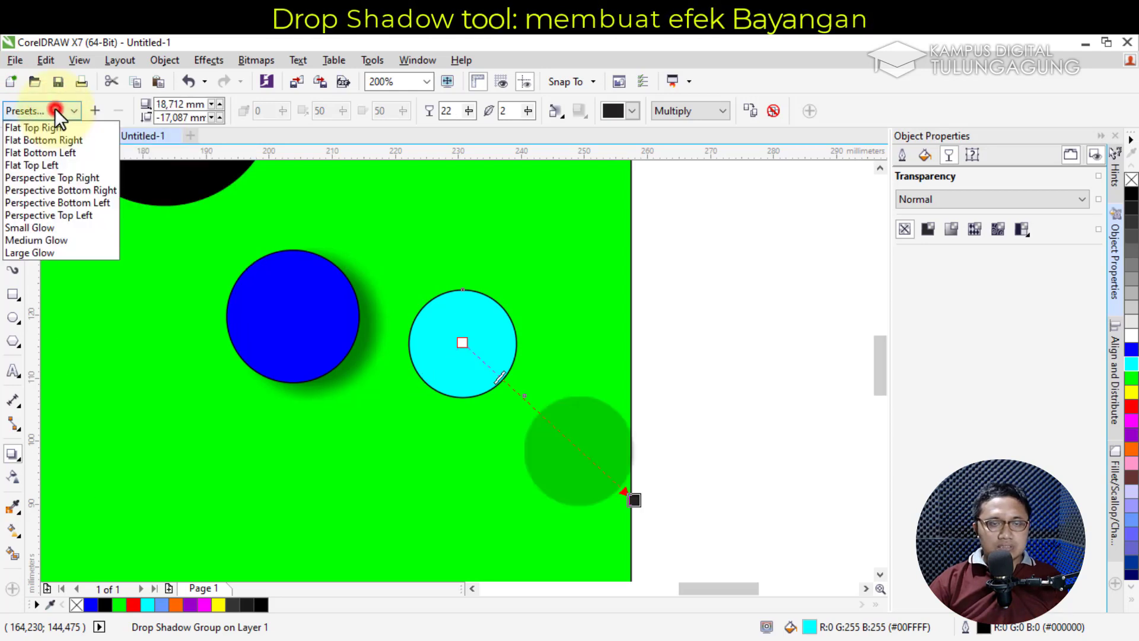
{"action": "left_click", "coordinate": [55, 240]}
{"action": "left_click", "coordinate": [269, 317]}
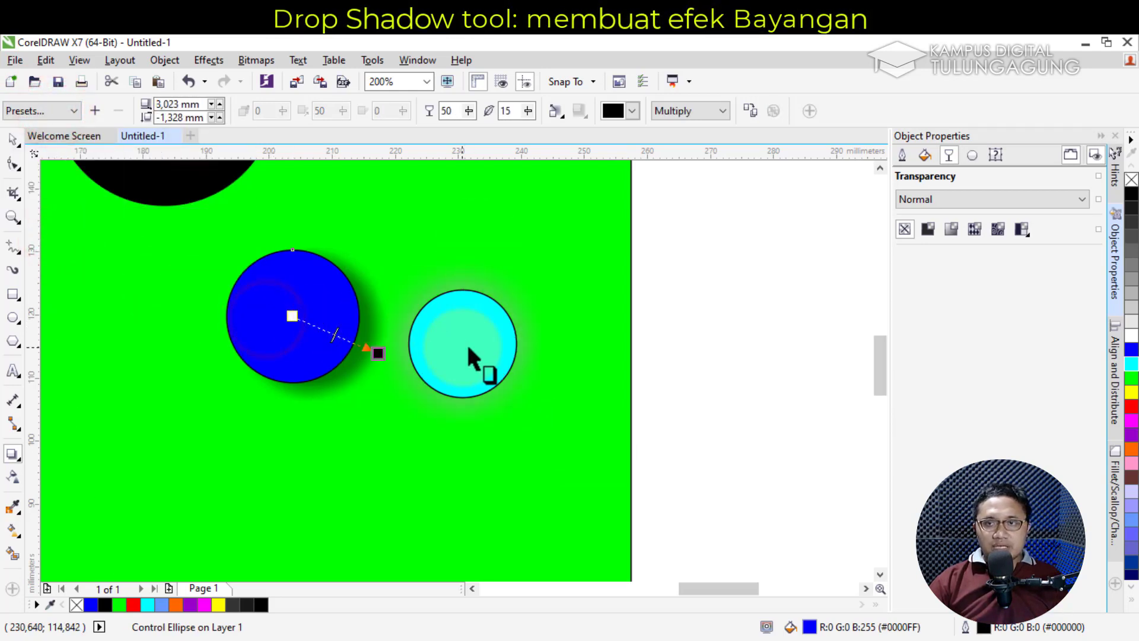
Set the blue circle's shadow opacity to 72
{"action": "left_click", "coordinate": [468, 109]}
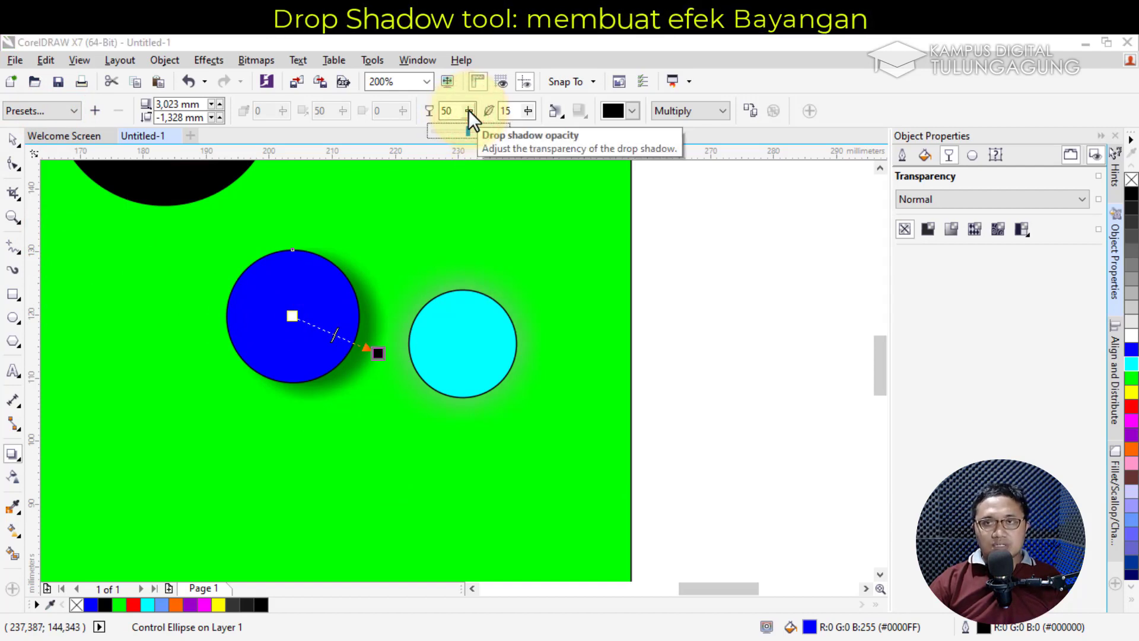
{"action": "left_click_drag", "start_coordinate": [468, 129], "coordinate": [497, 130]}
{"action": "left_click", "coordinate": [469, 111]}
{"action": "left_click", "coordinate": [465, 112]}
{"action": "mouse_move", "coordinate": [465, 130]}
{"action": "left_mouse_down"}
{"action": "mouse_move", "coordinate": [445, 132]}
{"action": "mouse_move", "coordinate": [509, 135]}
{"action": "mouse_move", "coordinate": [446, 127]}
{"action": "left_mouse_up"}
{"action": "left_click", "coordinate": [468, 111]}
{"action": "left_click", "coordinate": [468, 111]}
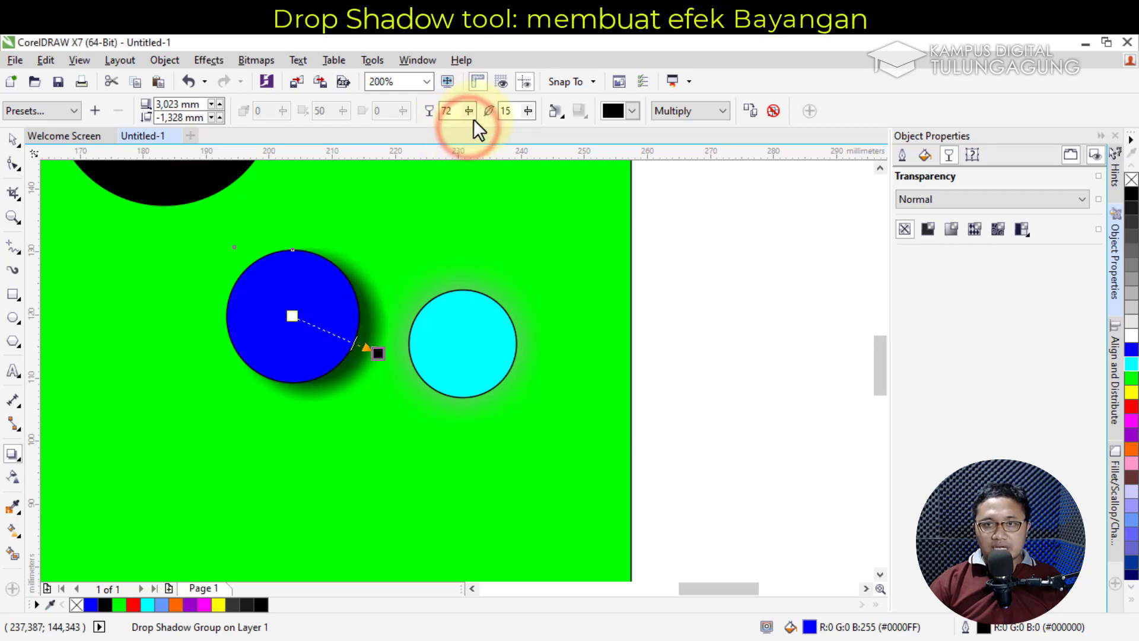
Set the blue circle's shadow feathering to 12
{"action": "left_click", "coordinate": [527, 113]}
{"action": "left_click_drag", "start_coordinate": [527, 126], "coordinate": [525, 123]}
{"action": "left_click", "coordinate": [527, 125]}
{"action": "left_click", "coordinate": [527, 112]}
{"action": "left_click", "coordinate": [529, 112]}
{"action": "left_click_drag", "start_coordinate": [541, 130], "coordinate": [501, 130]}
{"action": "left_click", "coordinate": [527, 111]}
{"action": "left_click", "coordinate": [529, 112]}
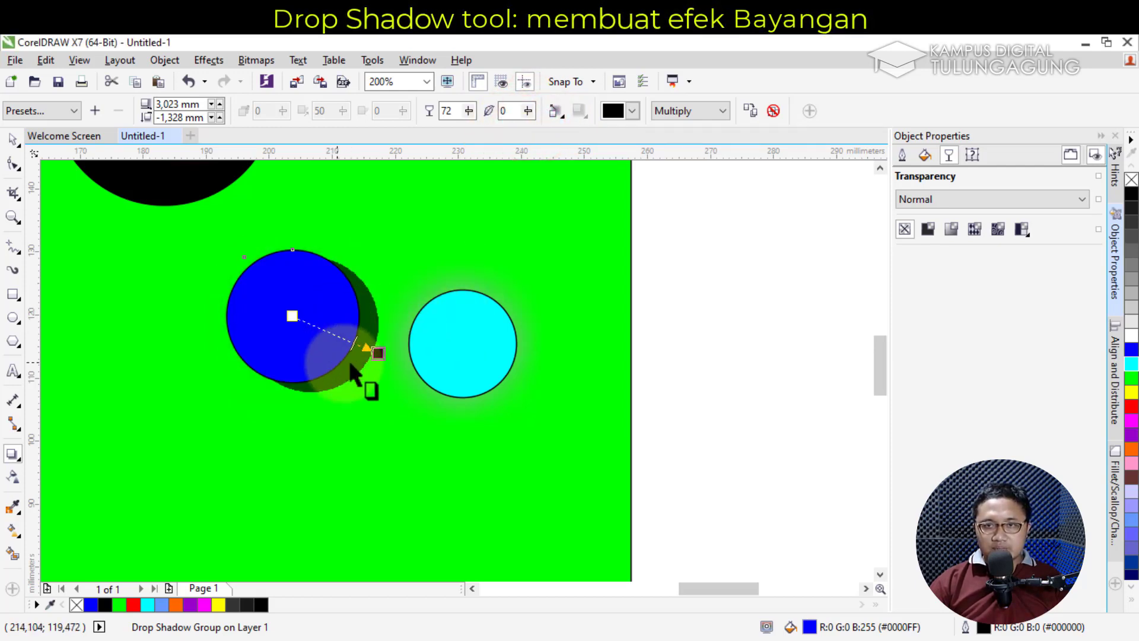
{"action": "left_click", "coordinate": [528, 112]}
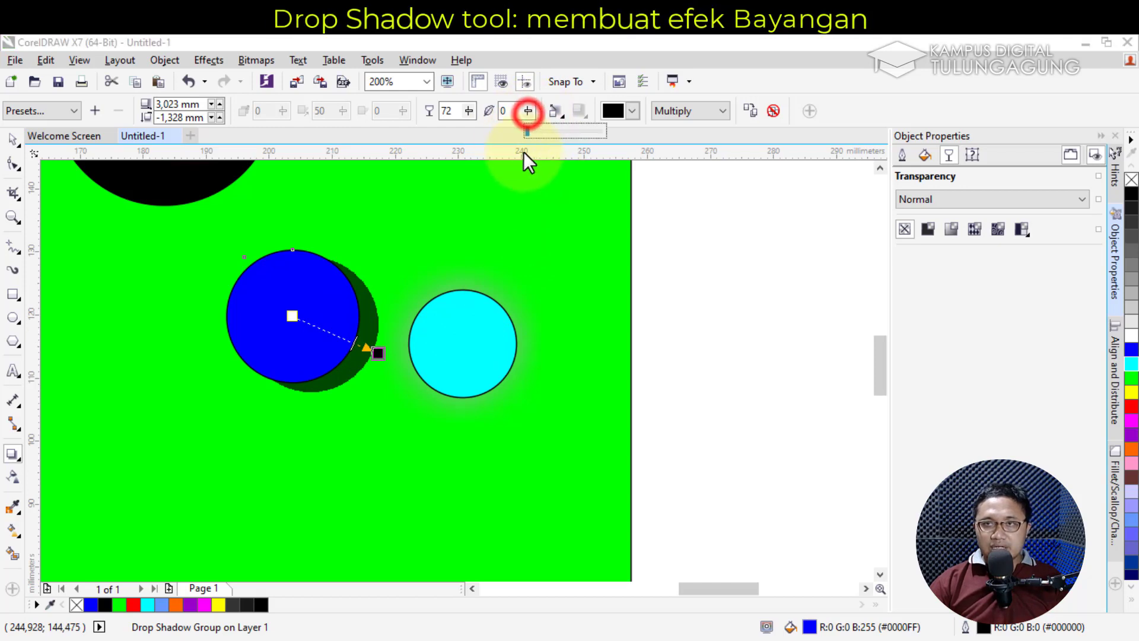
{"action": "mouse_move", "coordinate": [528, 133]}
{"action": "left_mouse_down"}
{"action": "mouse_move", "coordinate": [543, 131]}
{"action": "mouse_move", "coordinate": [523, 133]}
{"action": "left_mouse_up"}
{"action": "left_click", "coordinate": [527, 111]}
{"action": "left_click", "coordinate": [528, 112]}
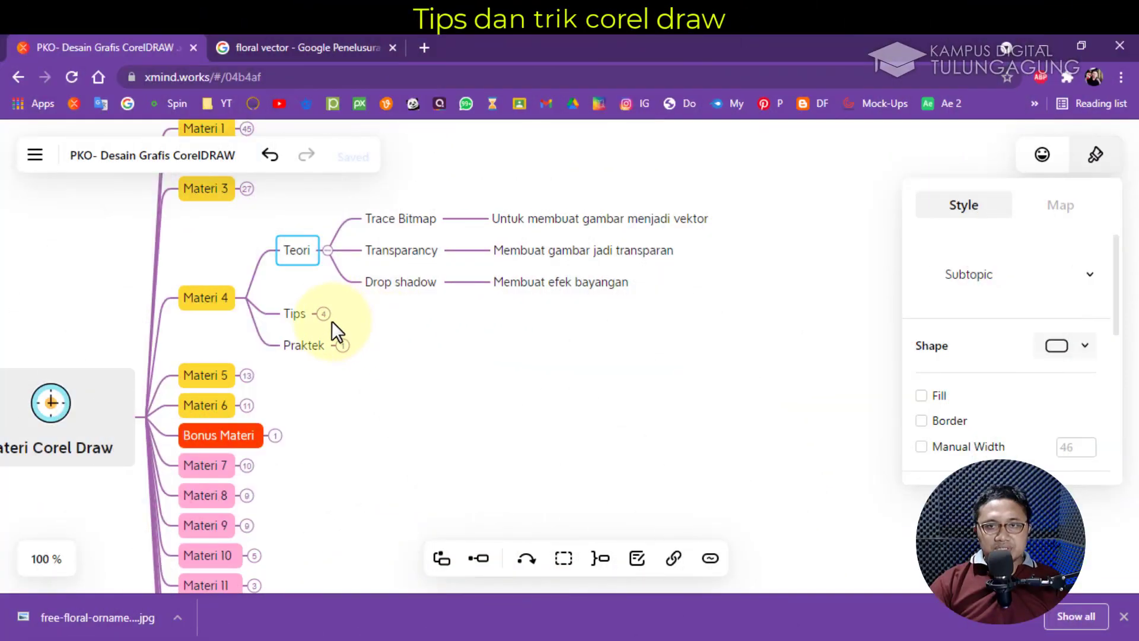
Expand Materi 4's Tips topic to reveal its four tips, then return to CorelDRAW
{"action": "left_click", "coordinate": [323, 314]}
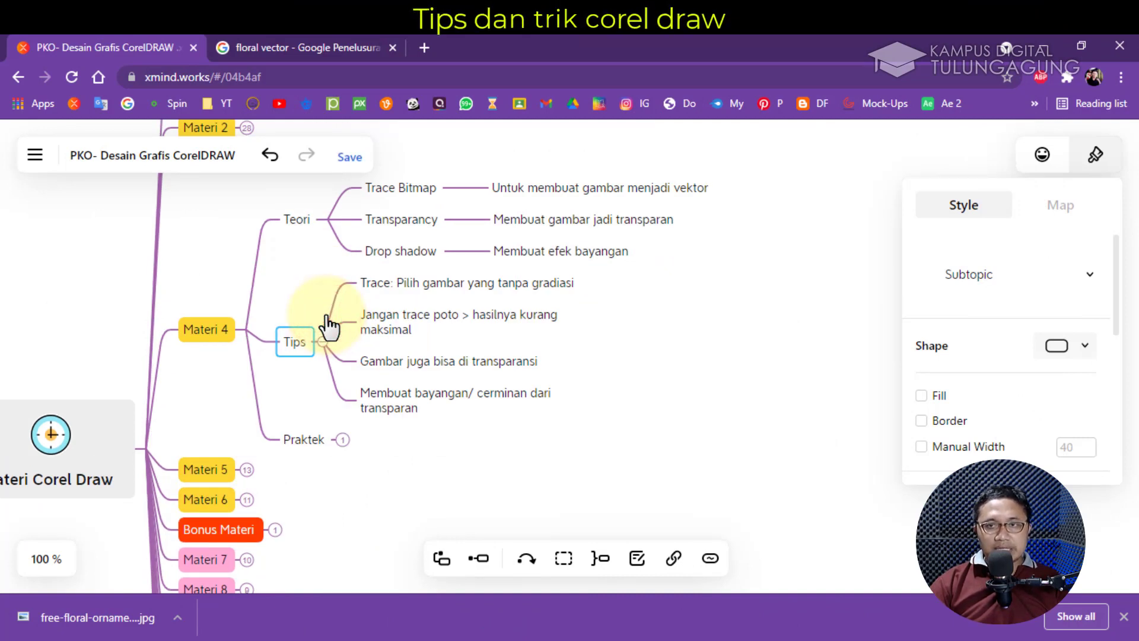
{"action": "left_click", "coordinate": [568, 36]}
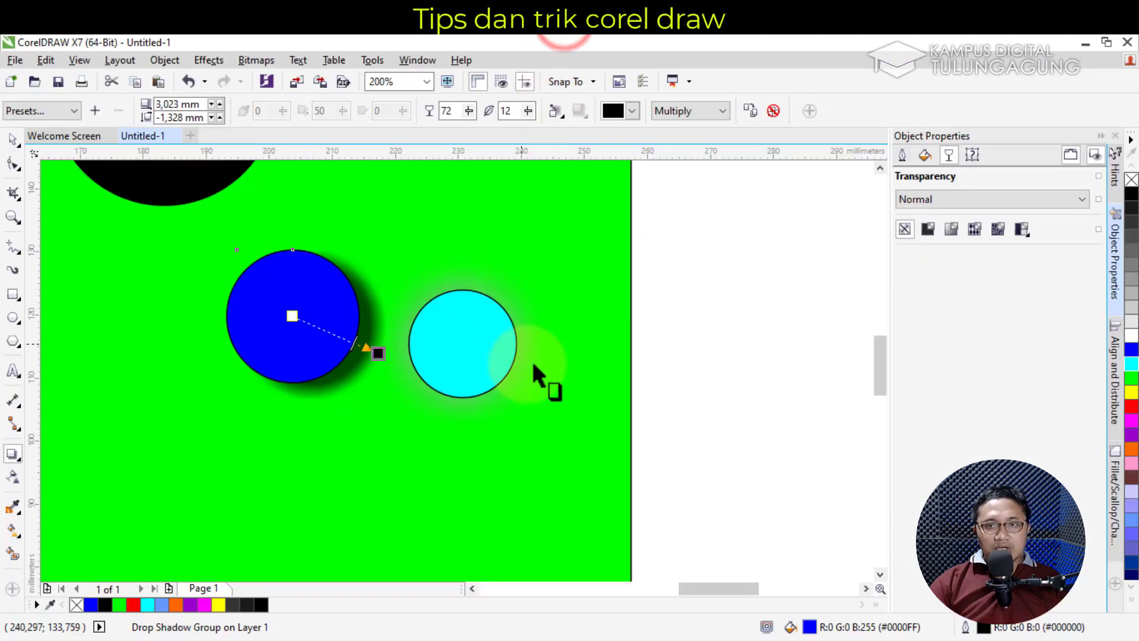
Import the street photo pexels-travelblog-7049505.jpg
{"action": "left_click_drag", "start_coordinate": [735, 587], "coordinate": [621, 589]}
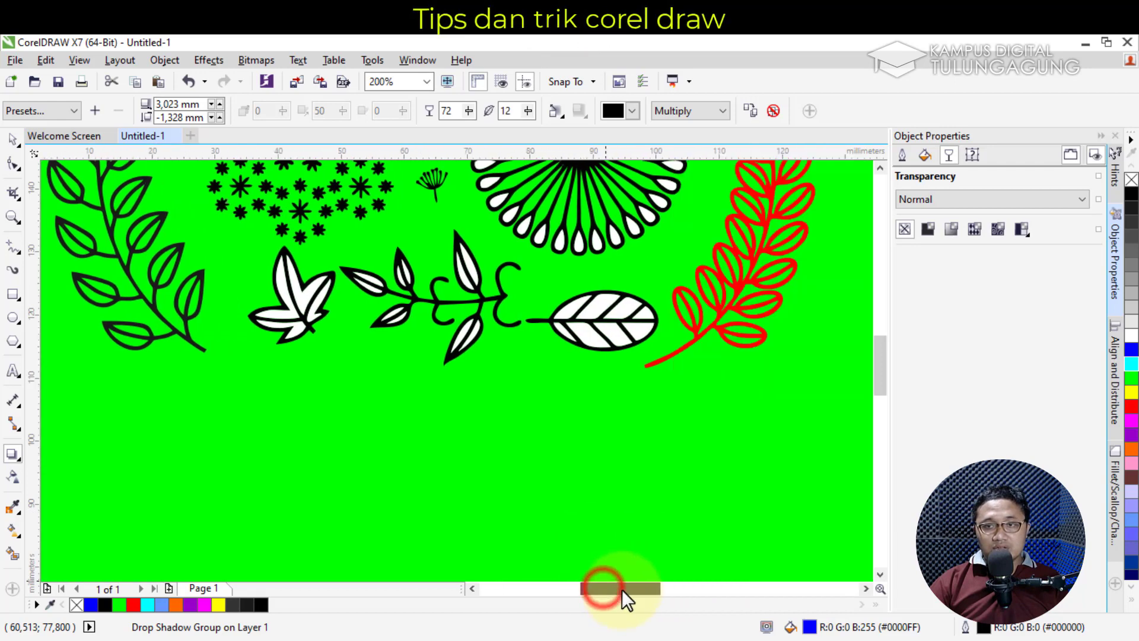
{"action": "left_click_drag", "start_coordinate": [884, 372], "coordinate": [882, 389]}
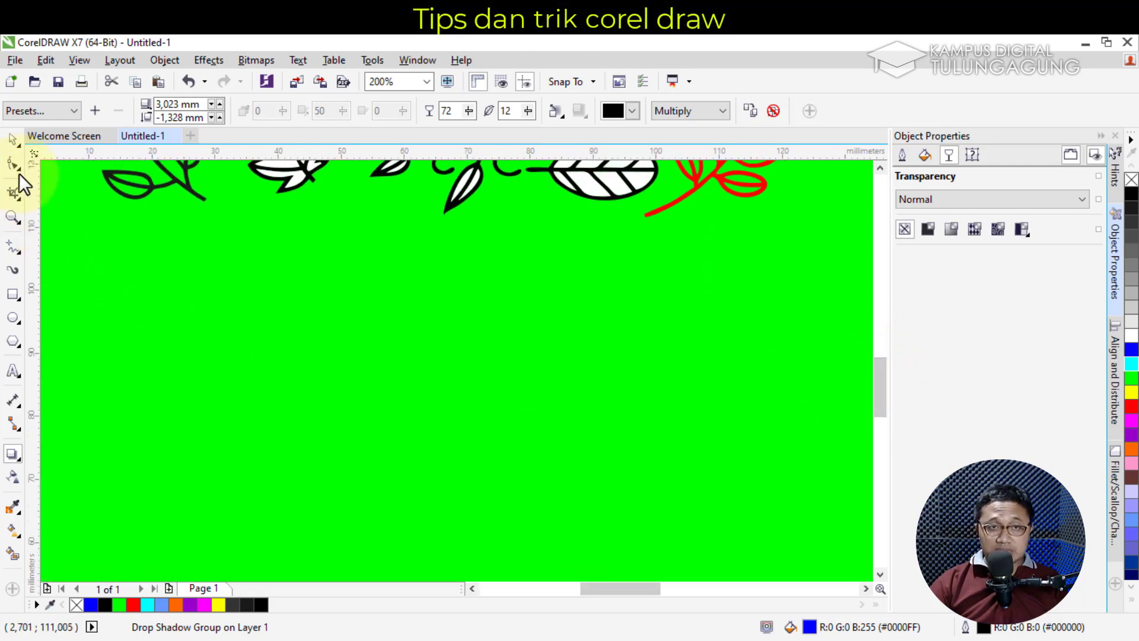
{"action": "left_click", "coordinate": [13, 138]}
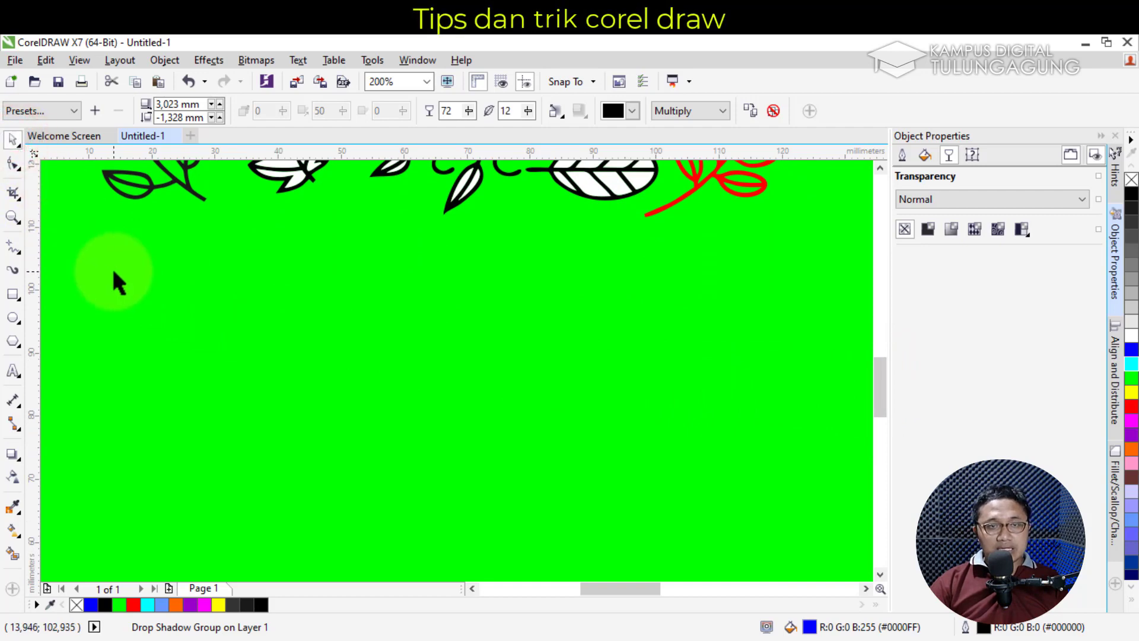
{"action": "left_click", "coordinate": [13, 58]}
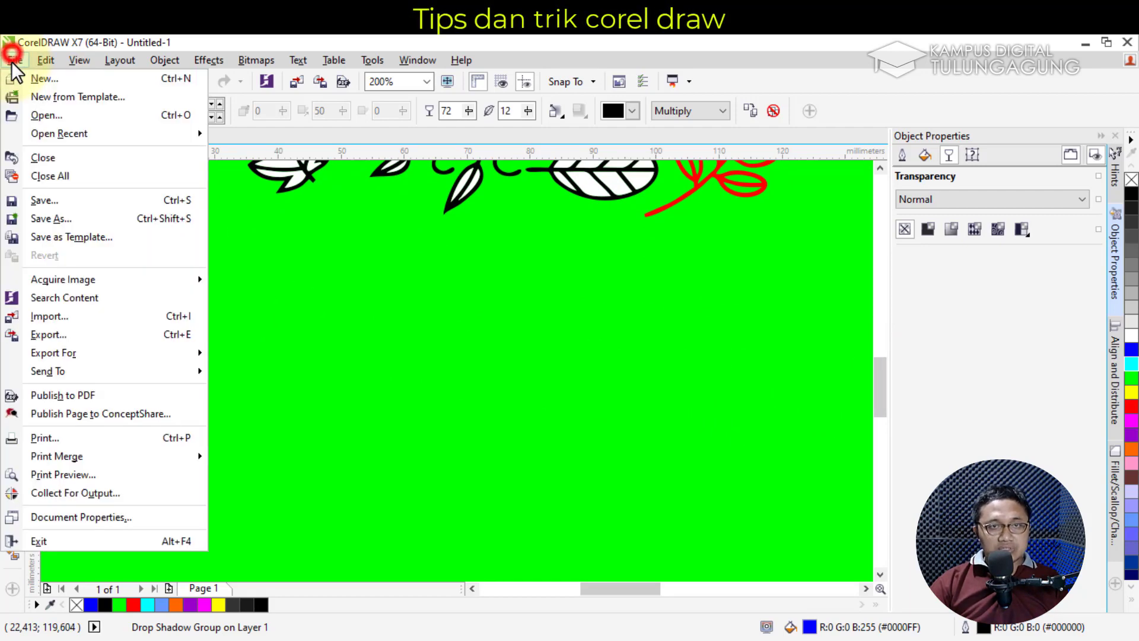
{"action": "left_click", "coordinate": [93, 319]}
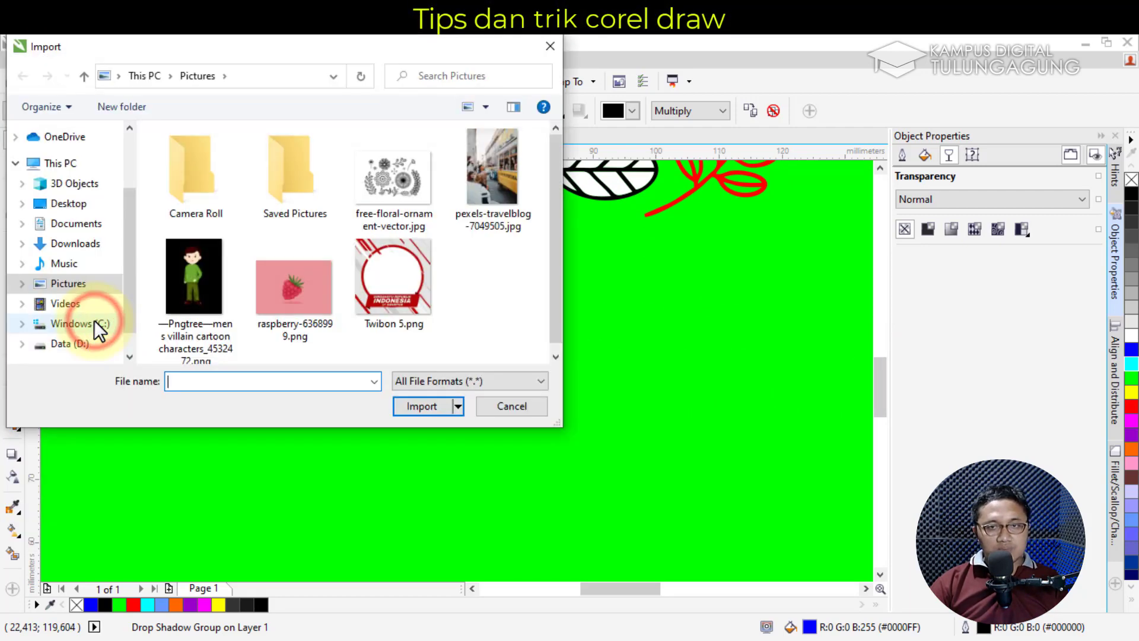
{"action": "left_click", "coordinate": [504, 190]}
{"action": "left_click", "coordinate": [428, 407]}
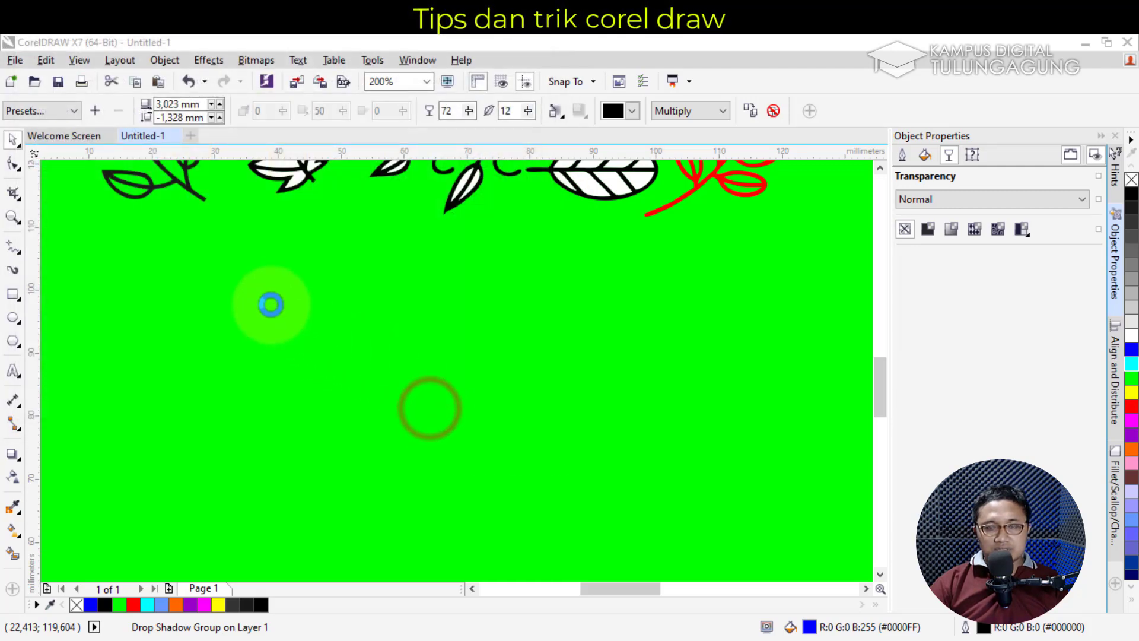
Place the photo on the page at 36.16 × 54.24 mm and drop a copy to its right
{"action": "left_click_drag", "start_coordinate": [230, 266], "coordinate": [491, 490]}
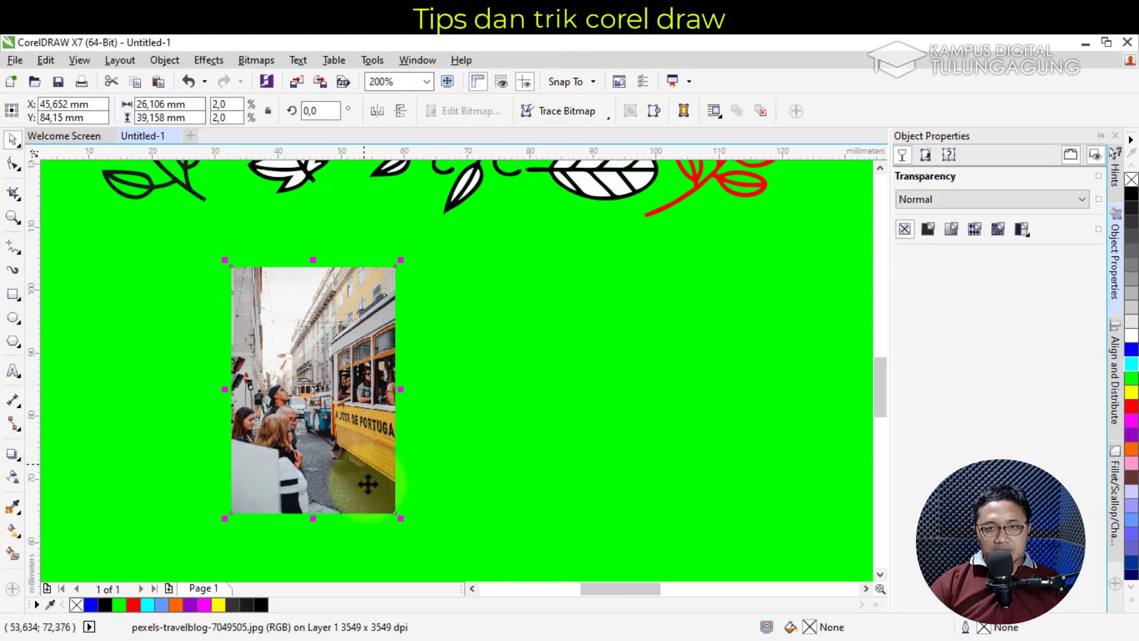
{"action": "left_click_drag", "start_coordinate": [397, 517], "coordinate": [463, 571]}
{"action": "left_click_drag", "start_coordinate": [395, 437], "coordinate": [375, 412]}
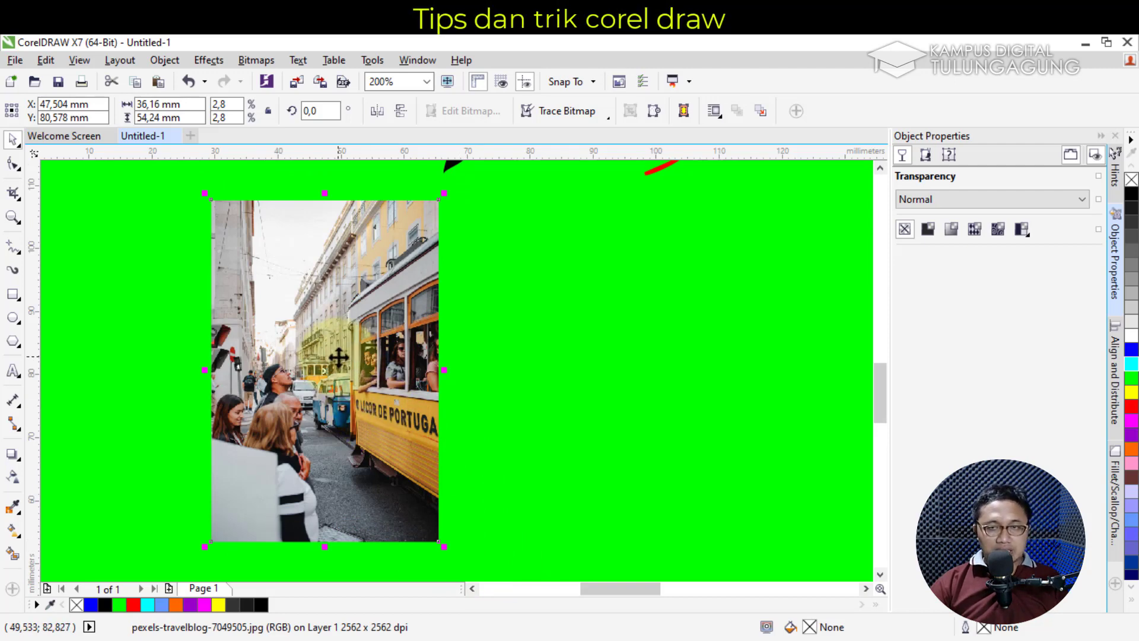
{"action": "left_click_drag", "start_coordinate": [332, 352], "coordinate": [548, 379]}
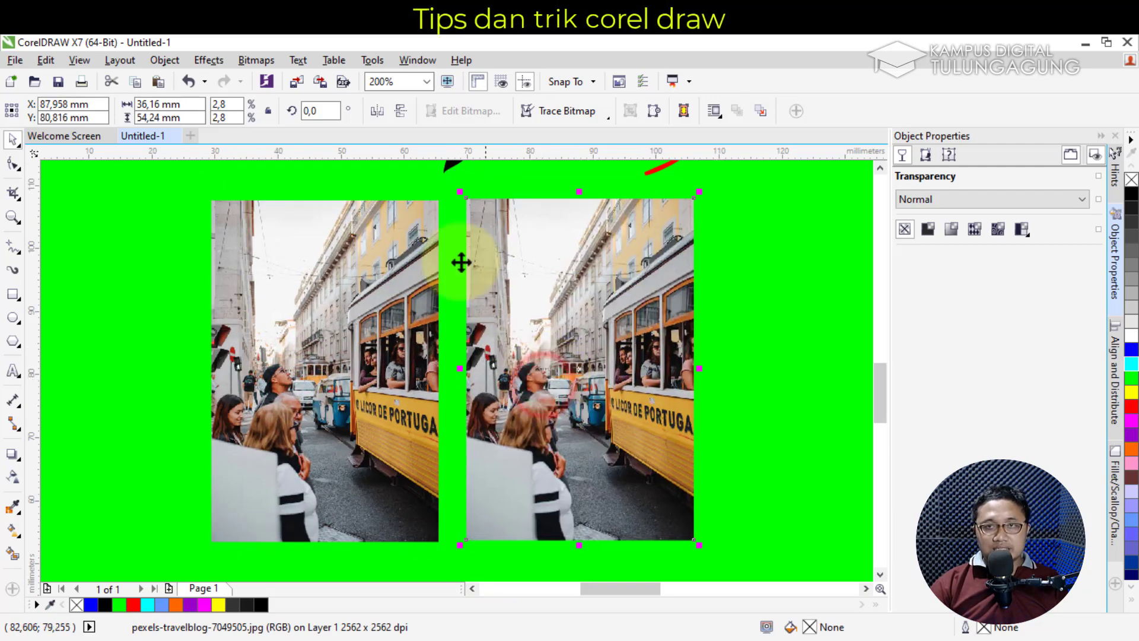
{"action": "left_click", "coordinate": [249, 62]}
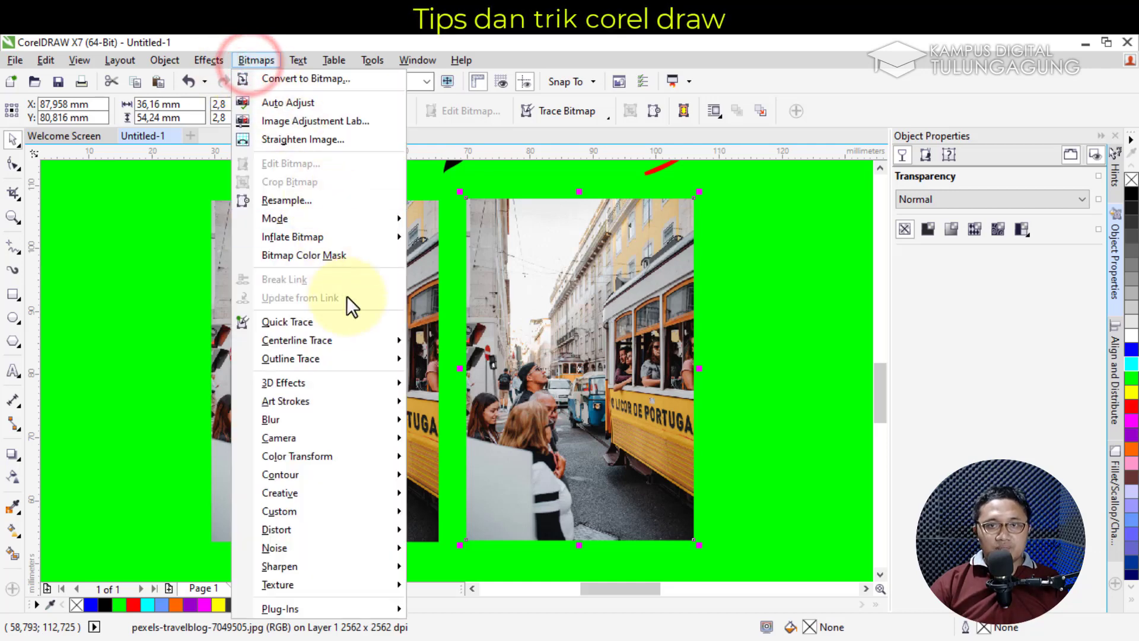
Outline-trace the right photo with the High Quality Image preset, reducing the bitmap, inspecting the face preview, then accept
{"action": "mouse_move", "coordinate": [359, 352]}
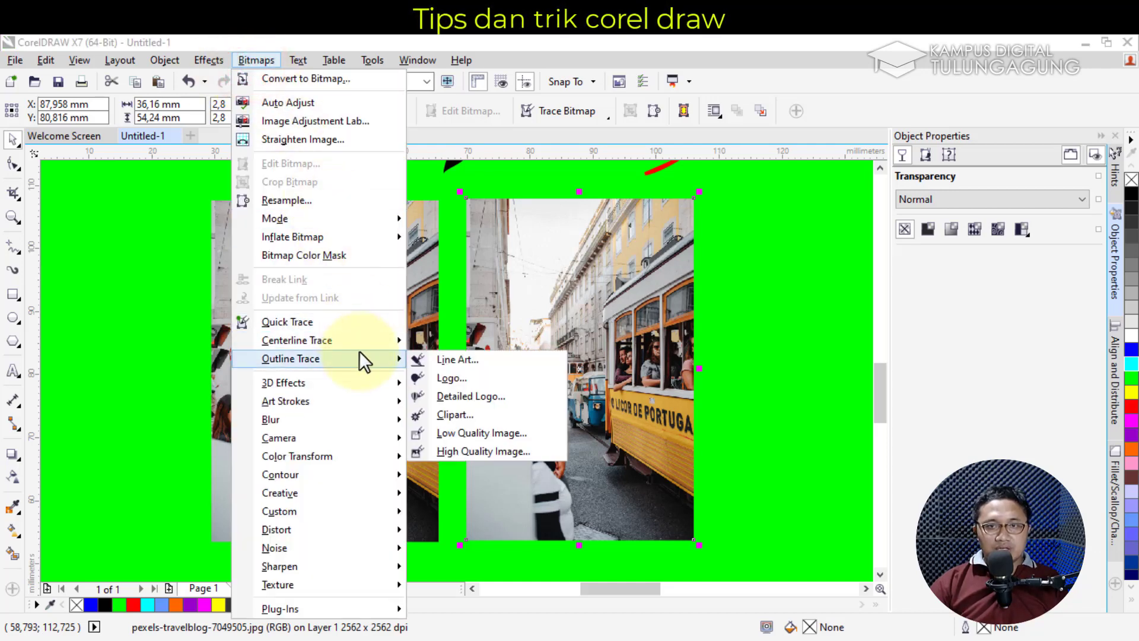
{"action": "left_click", "coordinate": [493, 446]}
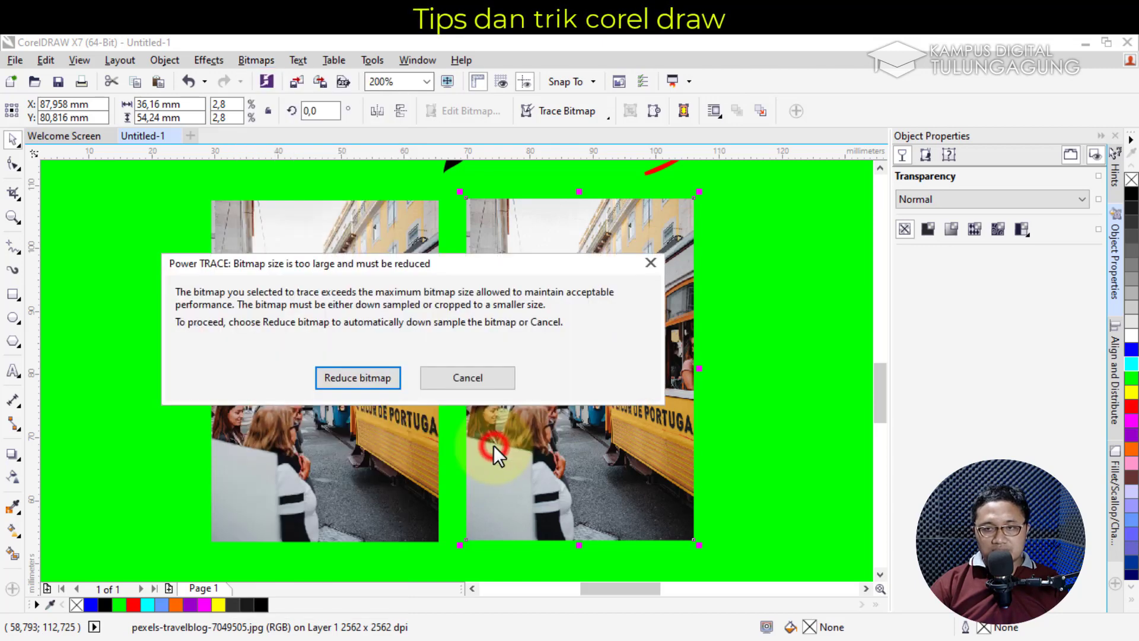
{"action": "left_click", "coordinate": [338, 379]}
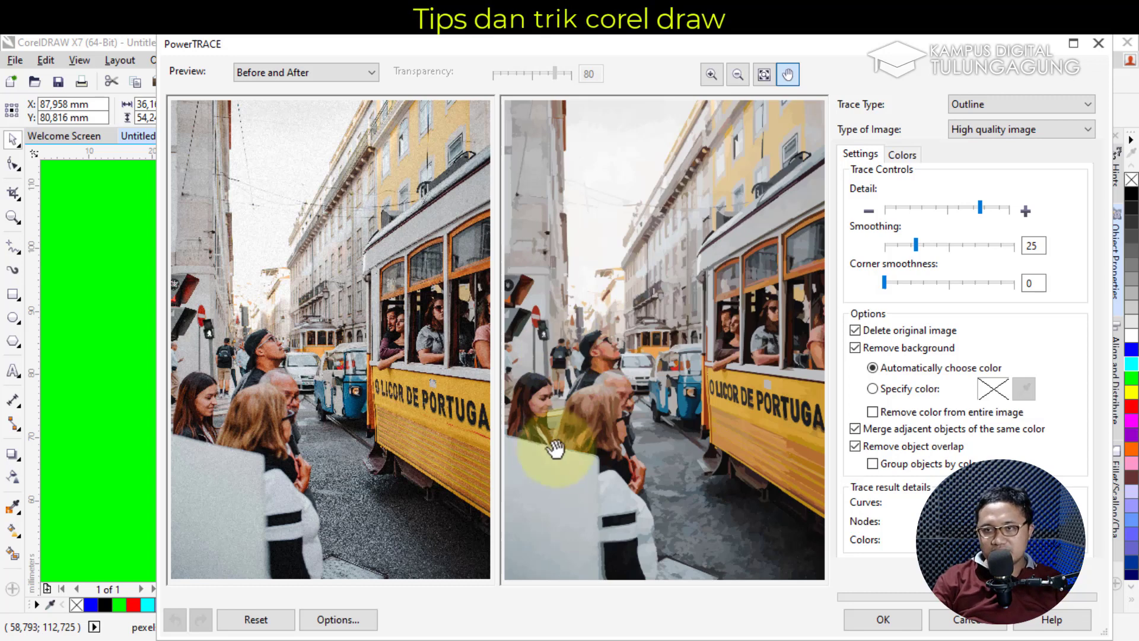
{"action": "left_click", "coordinate": [713, 76]}
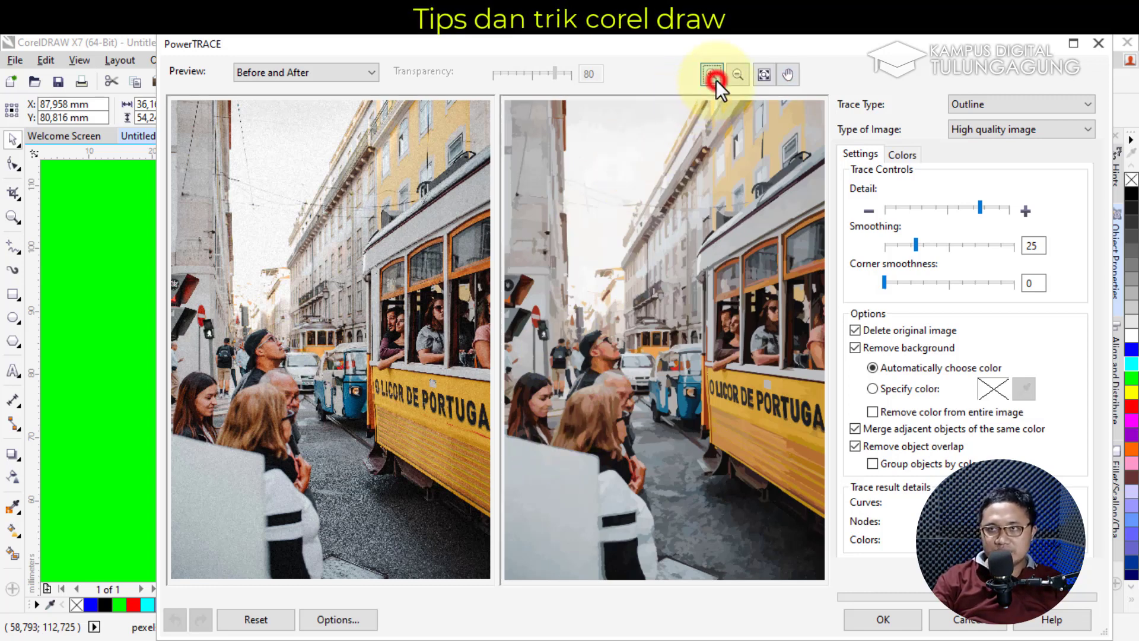
{"action": "left_click", "coordinate": [617, 386]}
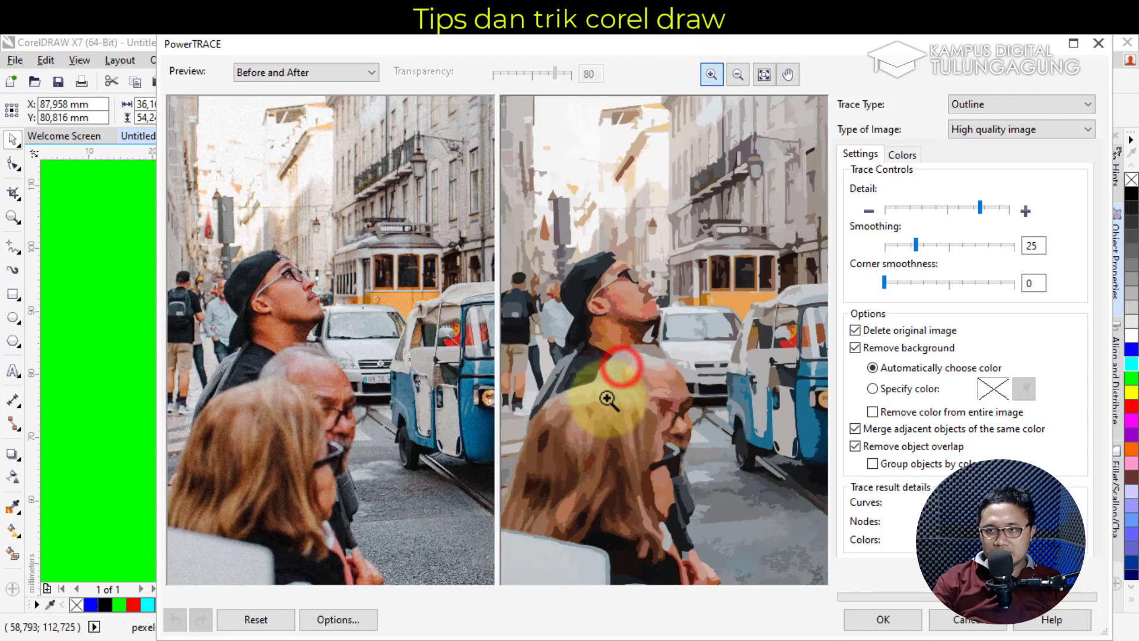
{"action": "left_click", "coordinate": [636, 422]}
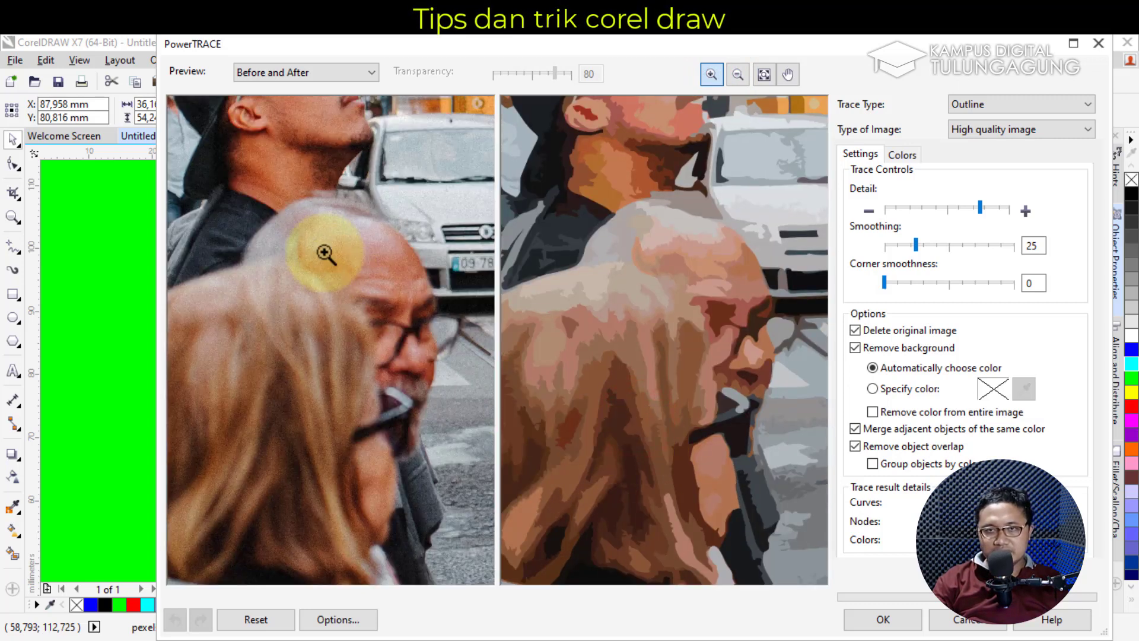
{"action": "left_click", "coordinate": [788, 75]}
{"action": "left_click_drag", "start_coordinate": [717, 248], "coordinate": [716, 375]}
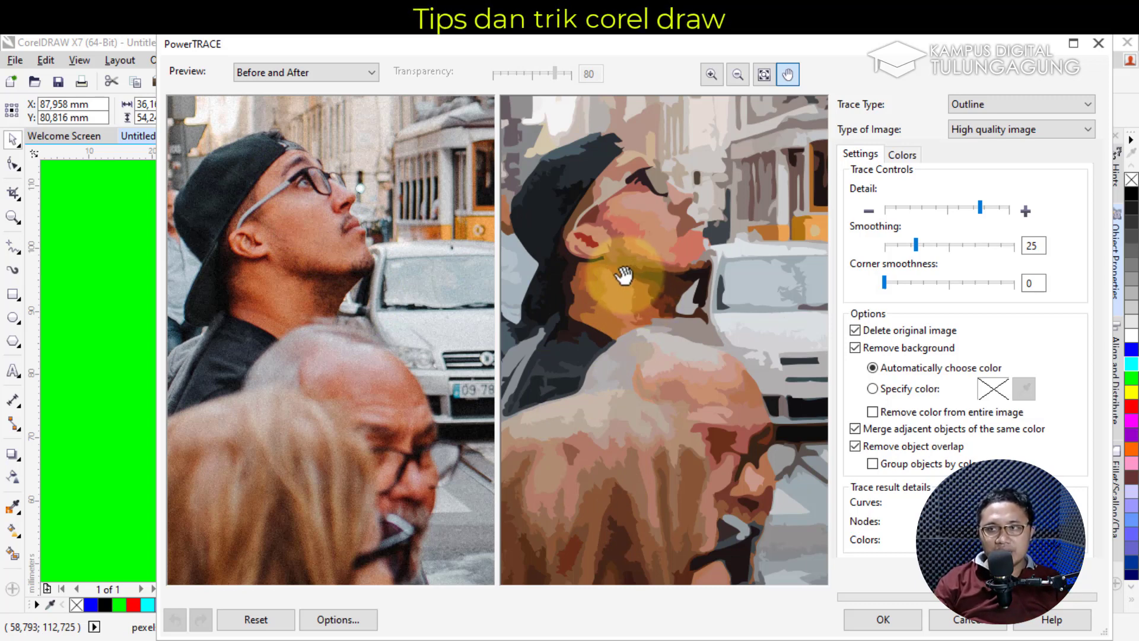
{"action": "left_click", "coordinate": [894, 613]}
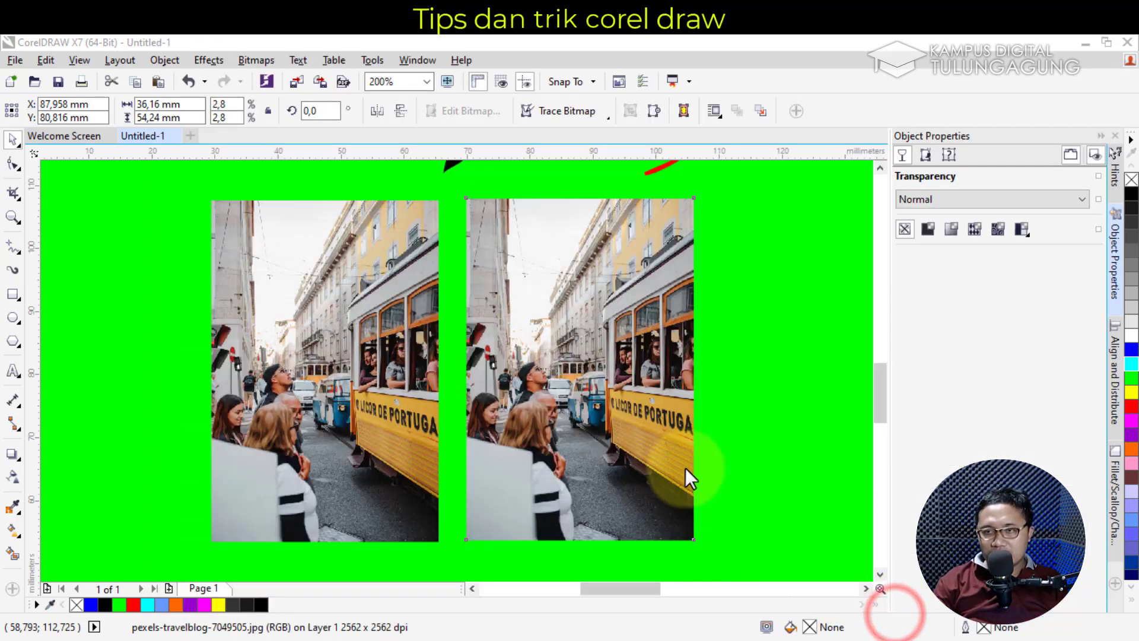
Ungroup the 1308-object traced result into separate shapes
{"action": "left_click", "coordinate": [758, 456]}
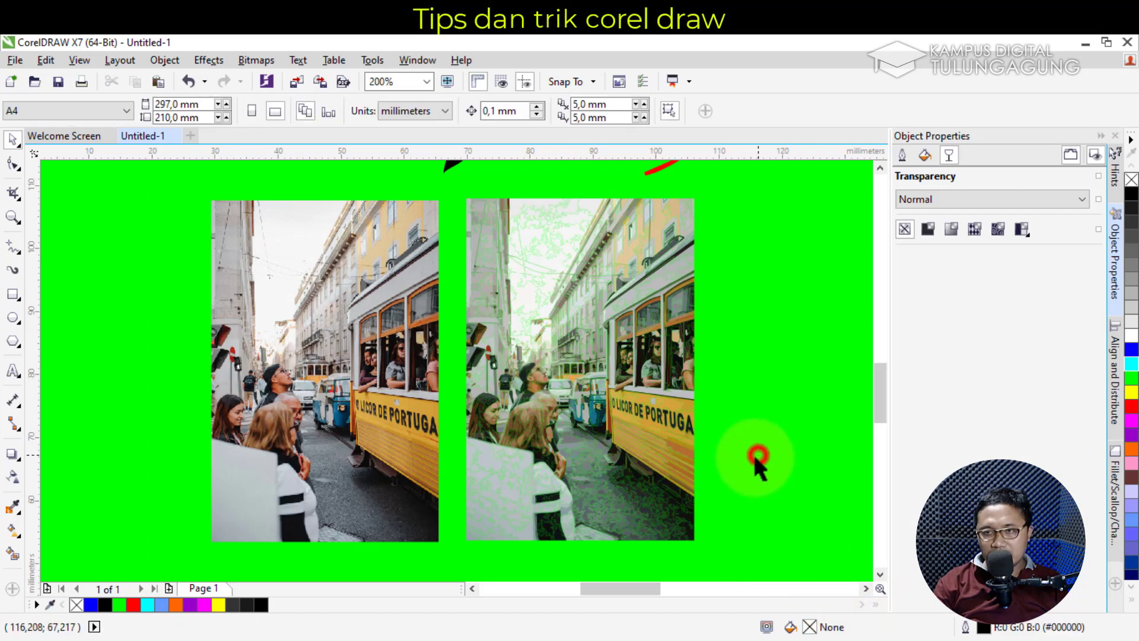
{"action": "scroll", "coordinate": [580, 409], "scroll_direction": "up", "scroll_amount": 3}
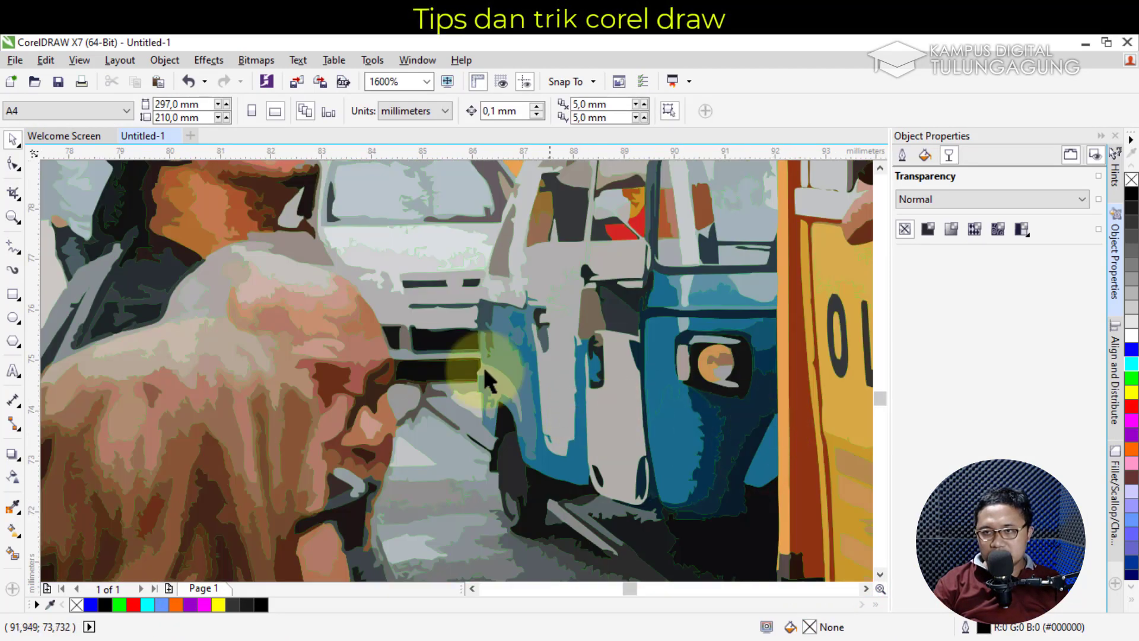
{"action": "mouse_move", "coordinate": [884, 589]}
{"action": "left_mouse_down"}
{"action": "mouse_move", "coordinate": [872, 584]}
{"action": "mouse_move", "coordinate": [883, 587]}
{"action": "left_mouse_up"}
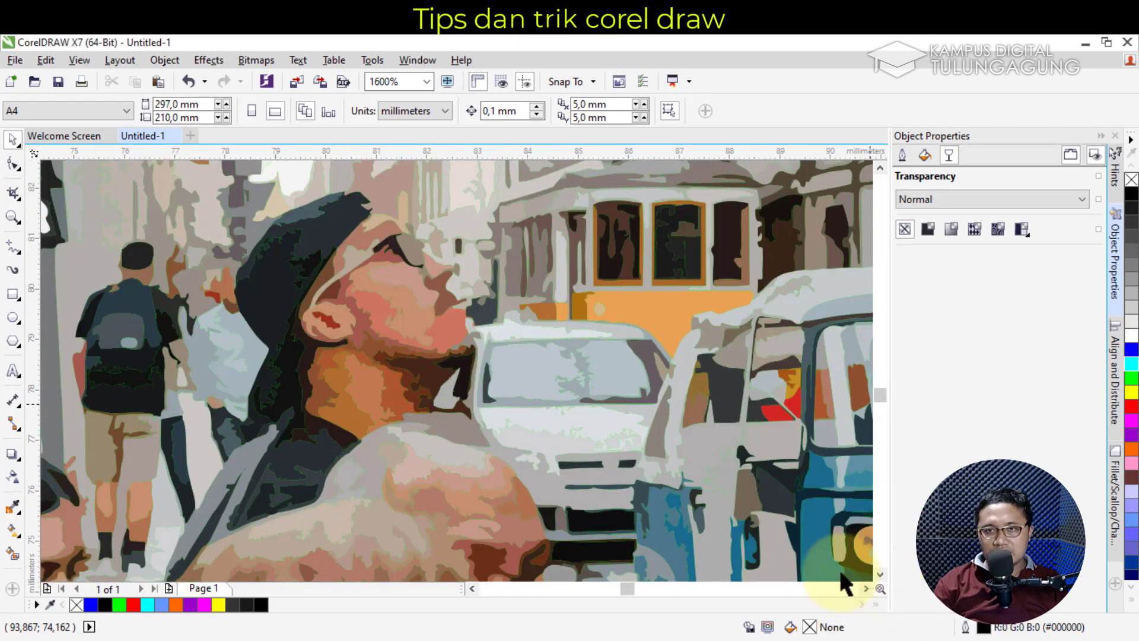
{"action": "left_click", "coordinate": [388, 319]}
{"action": "scroll", "coordinate": [410, 343], "scroll_direction": "down", "scroll_amount": 2}
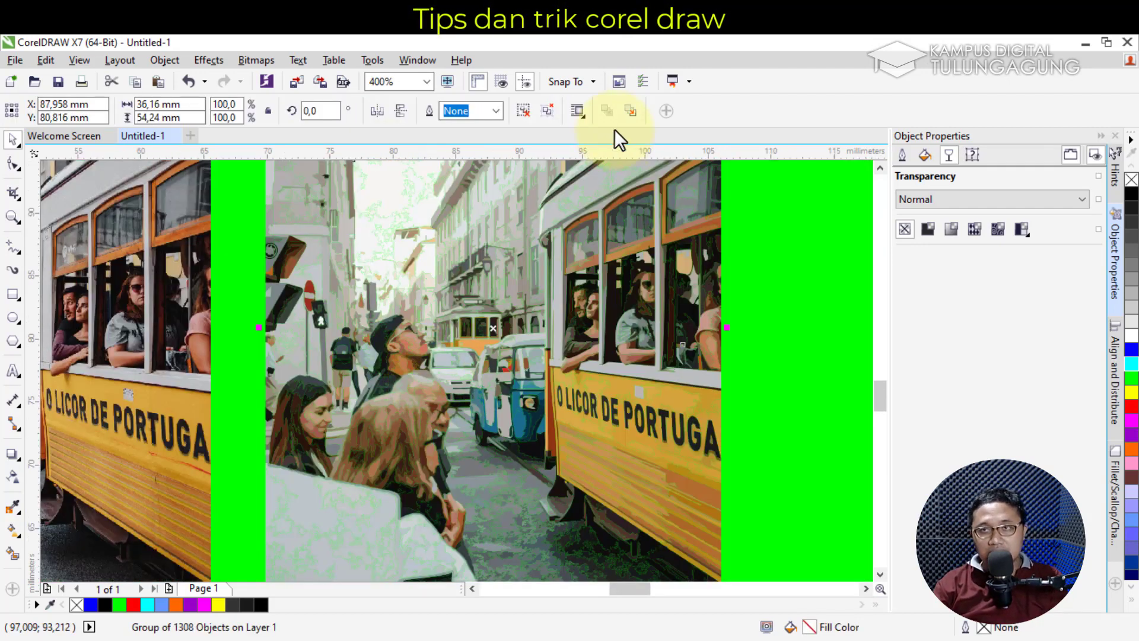
{"action": "left_click", "coordinate": [525, 113]}
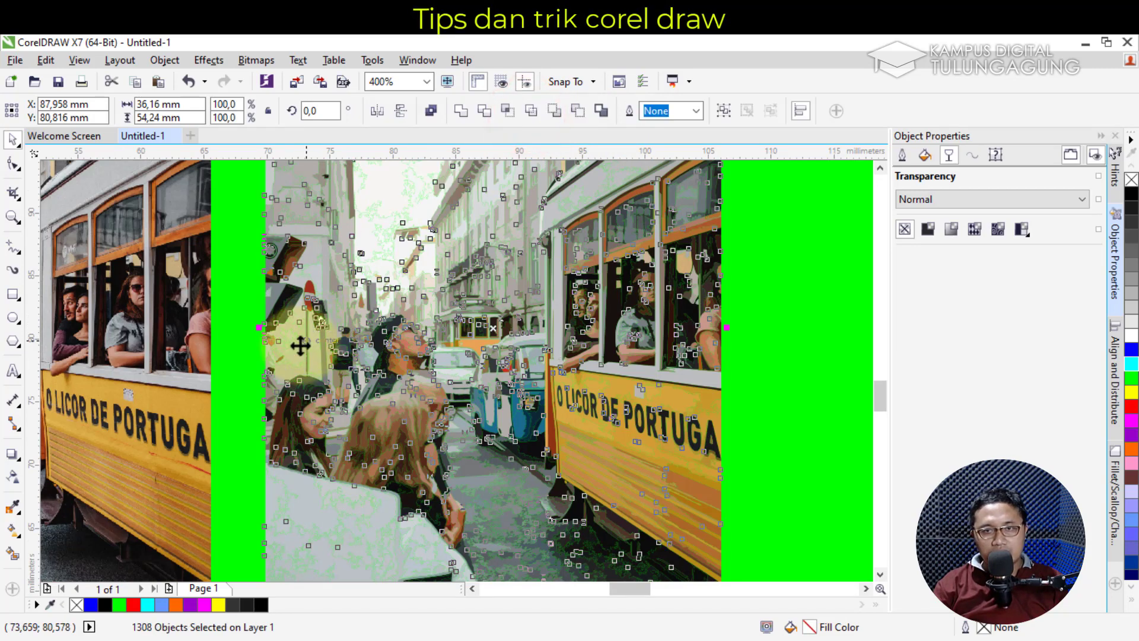
{"action": "left_click", "coordinate": [245, 342]}
{"action": "scroll", "coordinate": [407, 352], "scroll_direction": "up", "scroll_amount": 2}
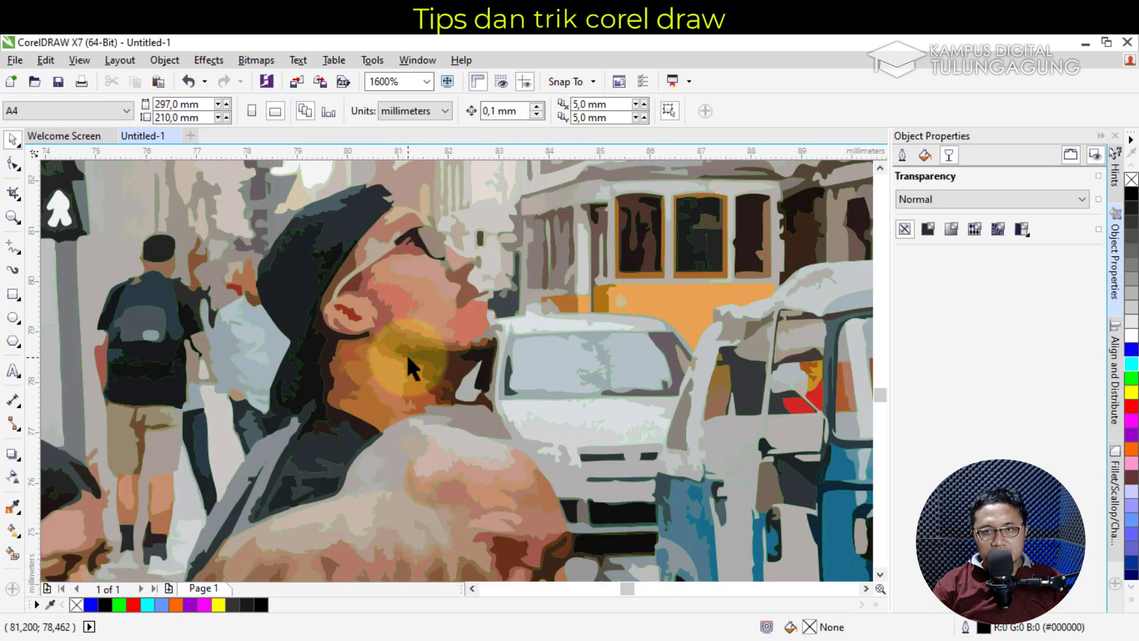
Pull the neck and cheek pieces aside, then undo back to the original untraced photo
{"action": "left_click", "coordinate": [407, 344]}
{"action": "left_click_drag", "start_coordinate": [406, 343], "coordinate": [504, 348]}
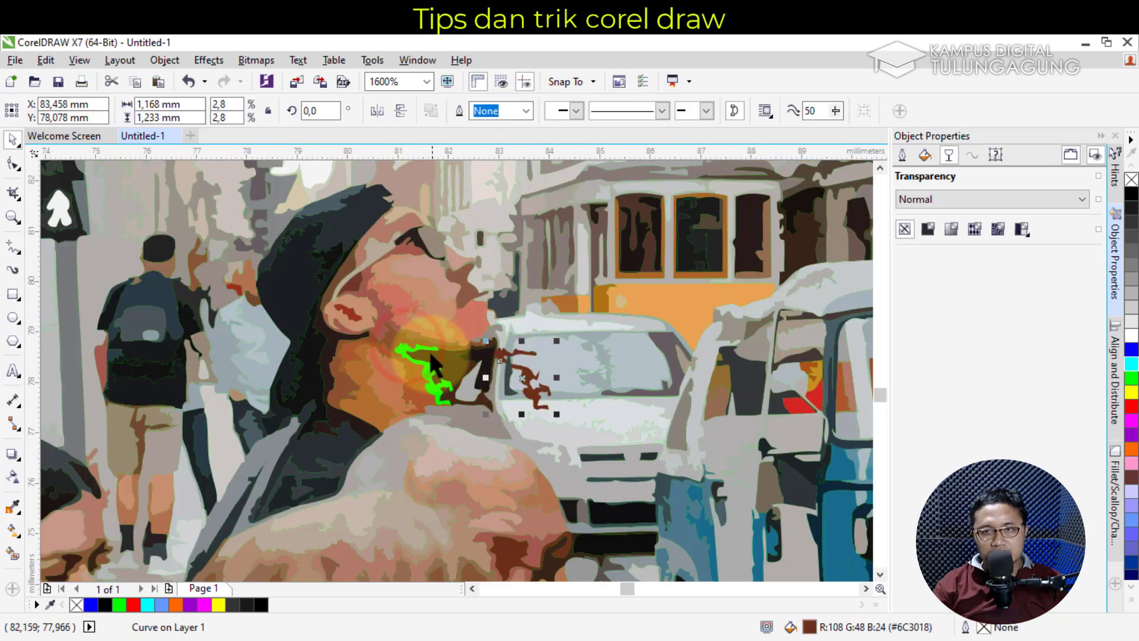
{"action": "left_click_drag", "start_coordinate": [401, 315], "coordinate": [462, 361]}
{"action": "left_click_drag", "start_coordinate": [423, 282], "coordinate": [474, 385]}
{"action": "left_click_drag", "start_coordinate": [433, 267], "coordinate": [493, 403]}
{"action": "key", "text": "ctrl+z"}
{"action": "key", "text": "ctrl+z"}
{"action": "key", "text": "ctrl+z"}
{"action": "key", "text": "ctrl+z"}
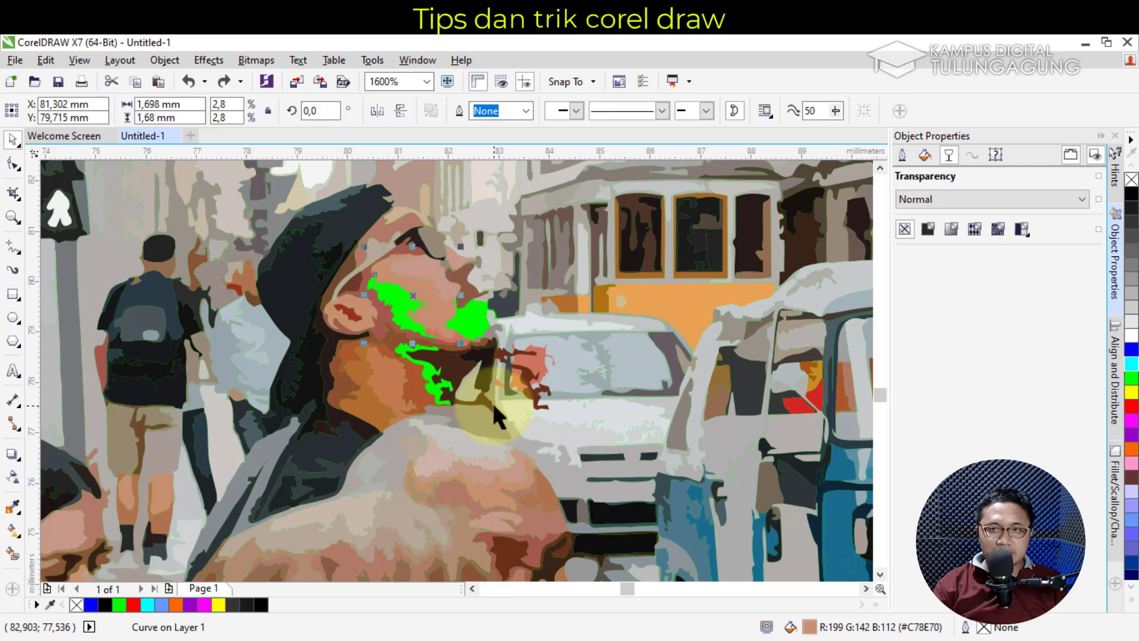
{"action": "key", "text": "ctrl+z"}
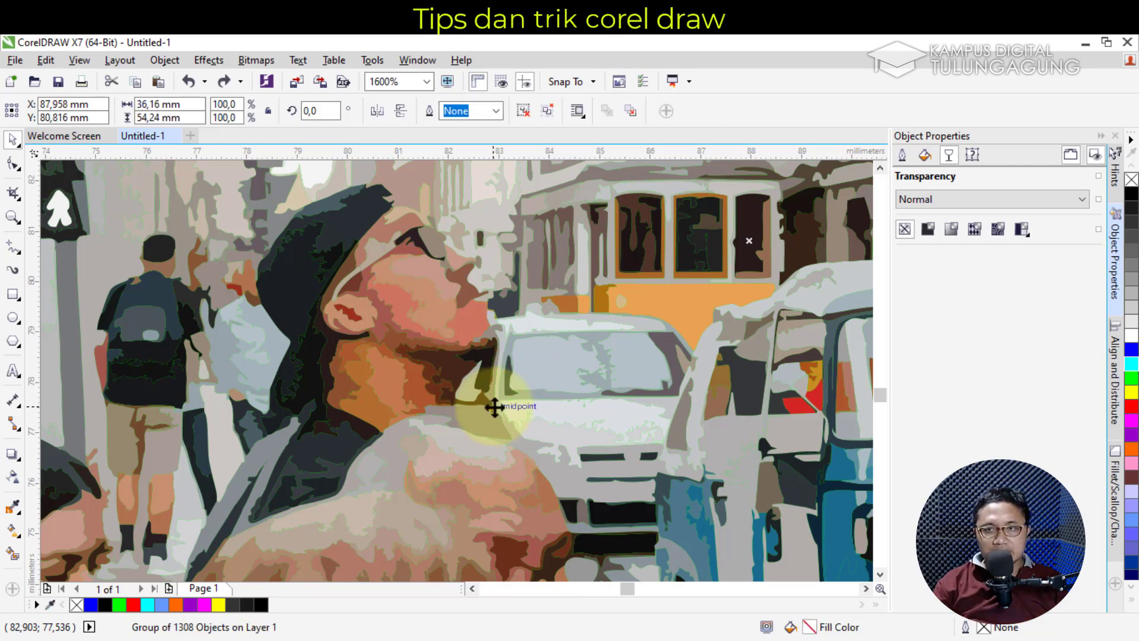
{"action": "key", "text": "ctrl+z"}
Zoom out of the drawing and switch to the XMind mind map of CorelDRAW tips in Chrome
{"action": "scroll", "coordinate": [497, 407], "scroll_direction": "down", "scroll_amount": 2}
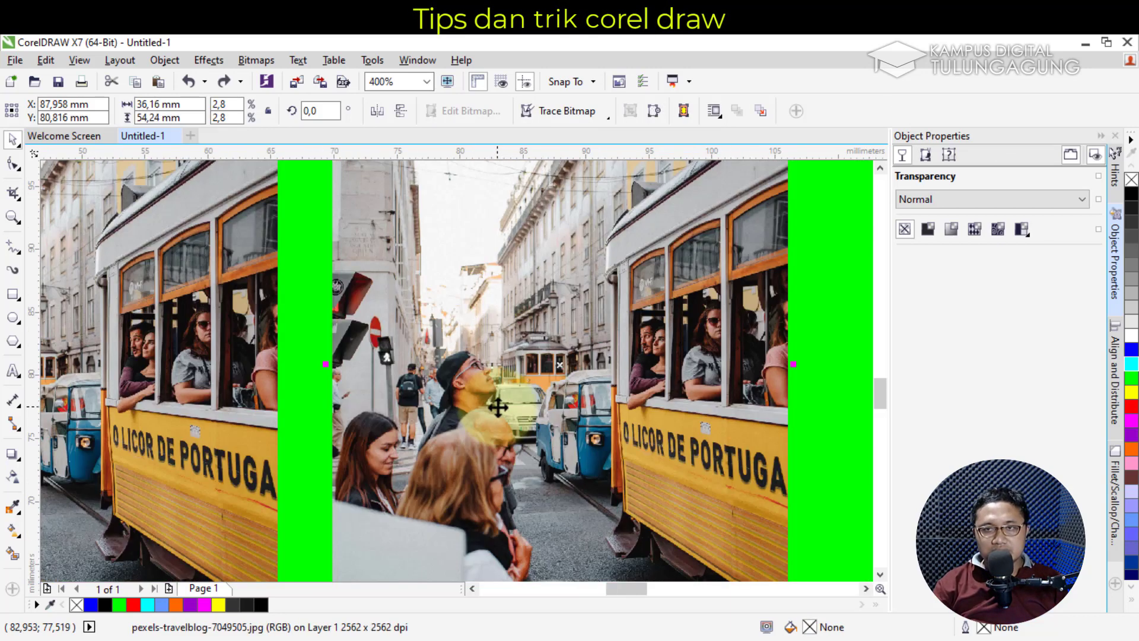
{"action": "scroll", "coordinate": [498, 407], "scroll_direction": "down", "scroll_amount": 2}
{"action": "scroll", "coordinate": [500, 416], "scroll_direction": "up", "scroll_amount": 1}
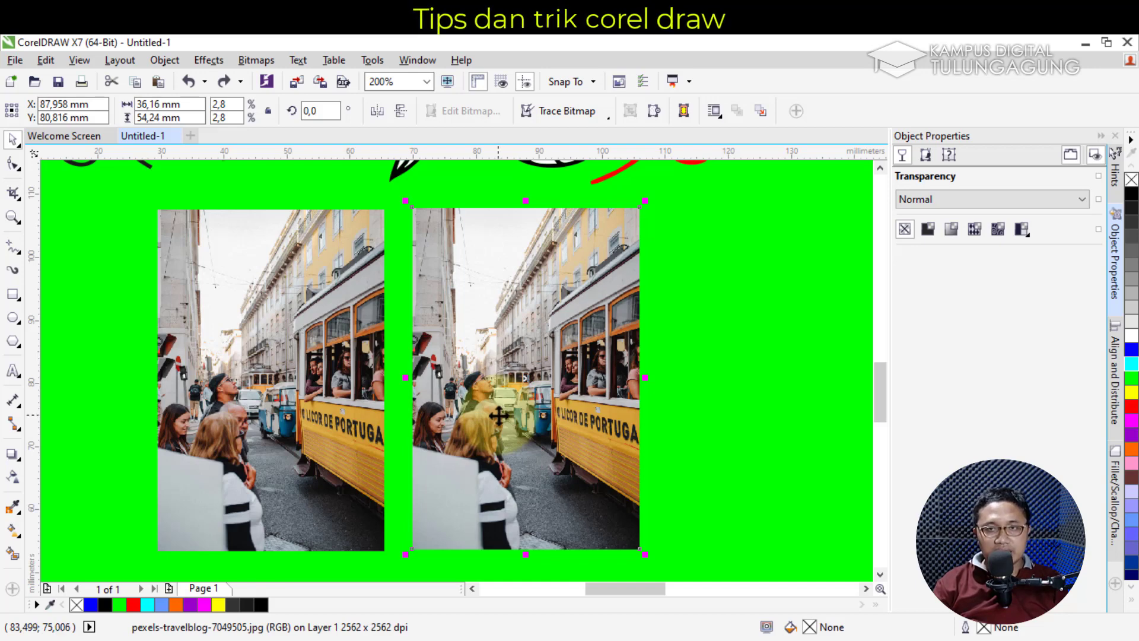
{"action": "left_click_drag", "start_coordinate": [880, 398], "coordinate": [881, 384]}
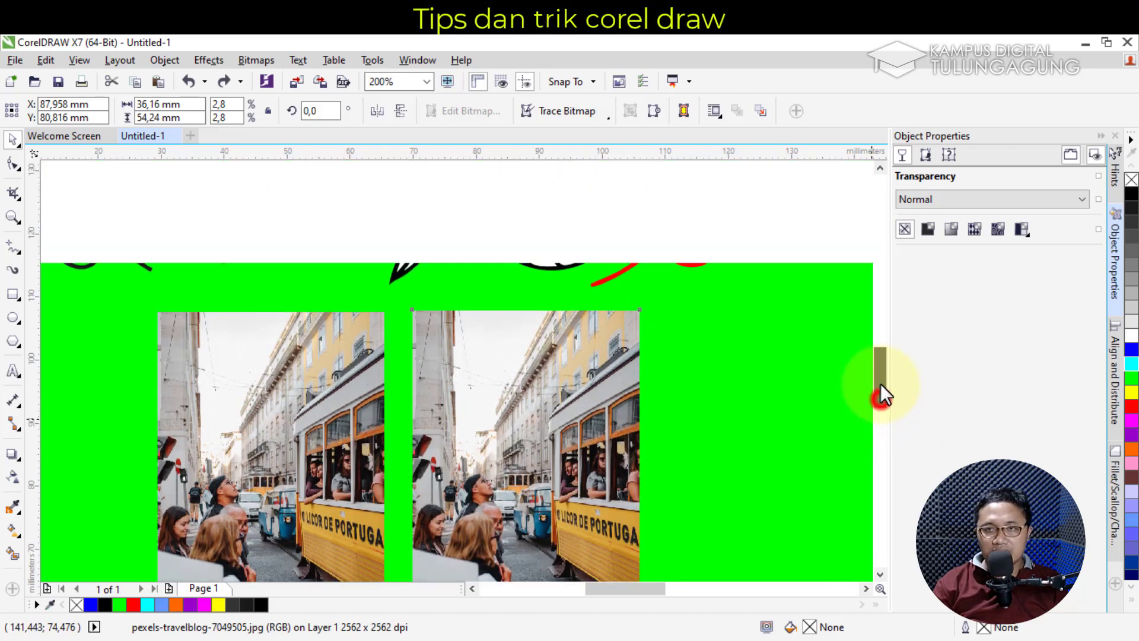
{"action": "left_click", "coordinate": [458, 20]}
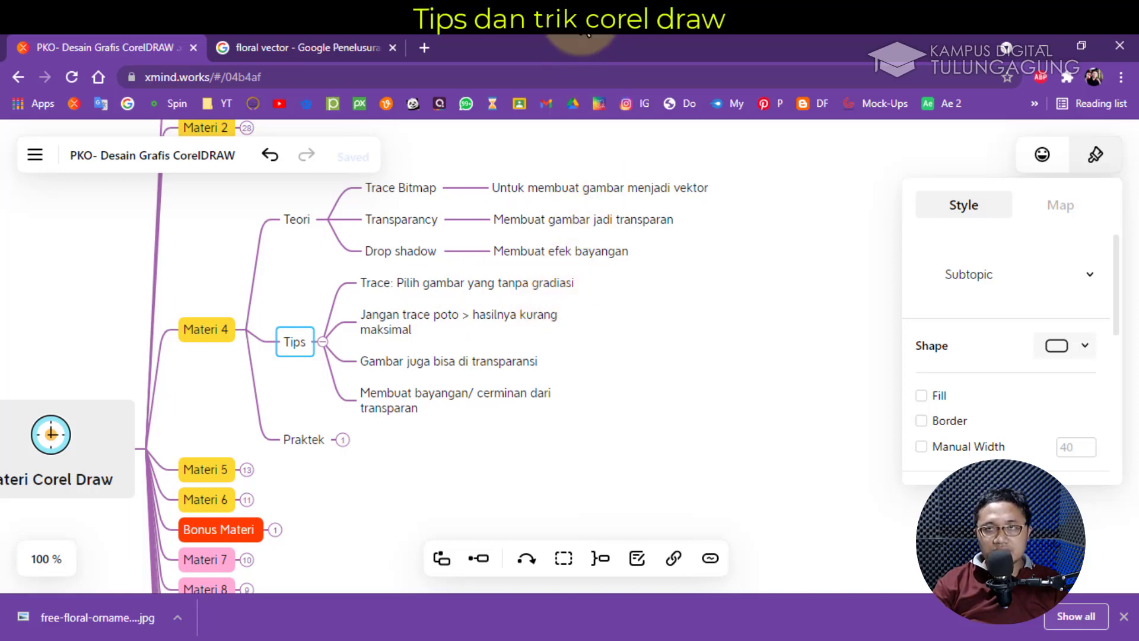
Return from the XMind tips map to the CorelDRAW drawing with the two tram photos
{"action": "left_click", "coordinate": [584, 25]}
{"action": "left_click_drag", "start_coordinate": [876, 369], "coordinate": [883, 389]}
Give the left street photo a linear transparency fading out toward its bottom, shortening the fade
{"action": "left_click", "coordinate": [313, 328]}
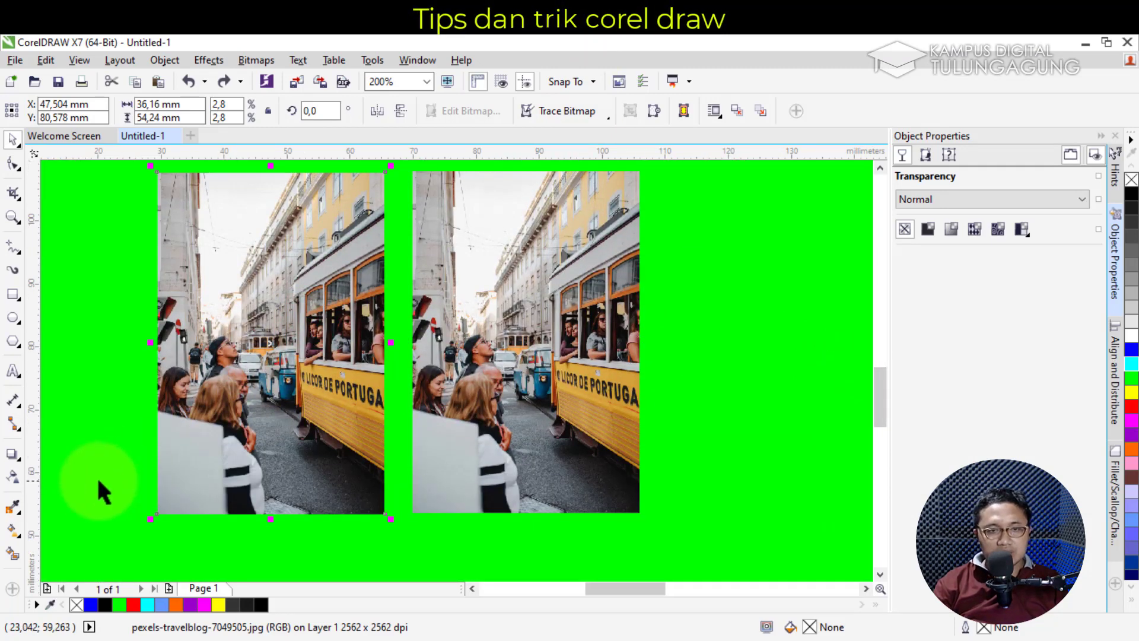
{"action": "left_click", "coordinate": [16, 478]}
{"action": "left_click_drag", "start_coordinate": [264, 298], "coordinate": [269, 511]}
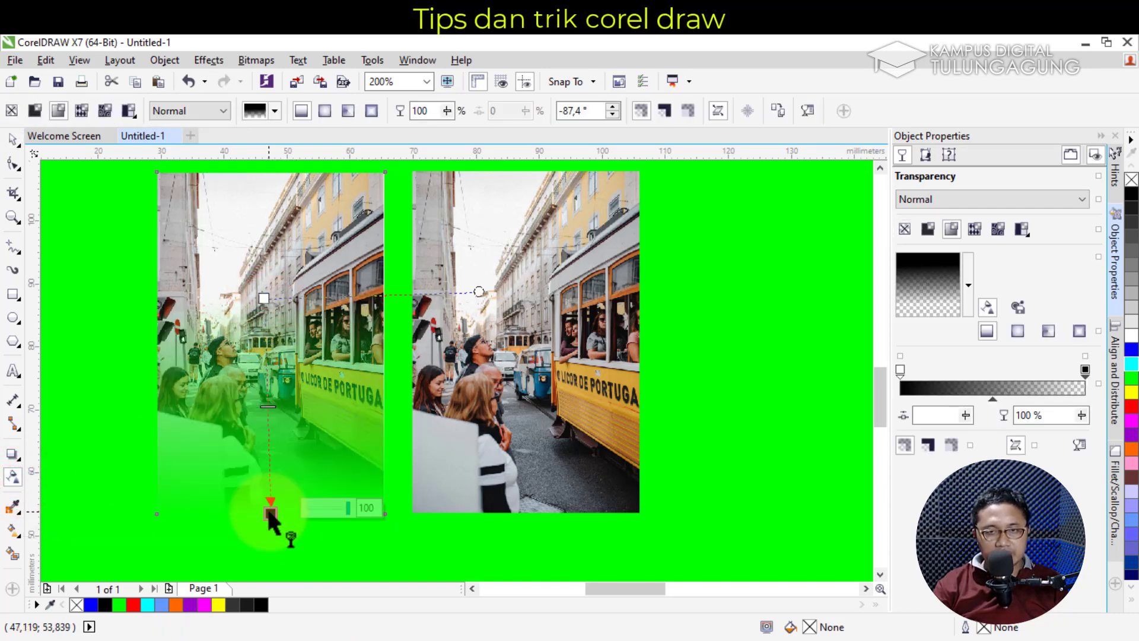
{"action": "left_click", "coordinate": [478, 291]}
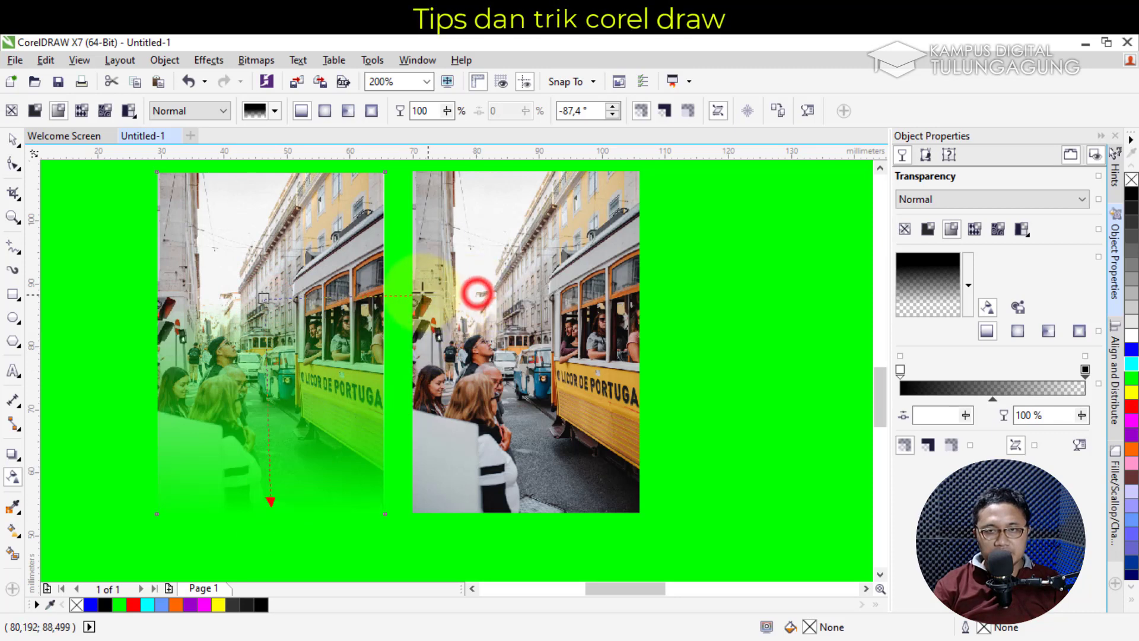
{"action": "left_click_drag", "start_coordinate": [270, 513], "coordinate": [261, 444]}
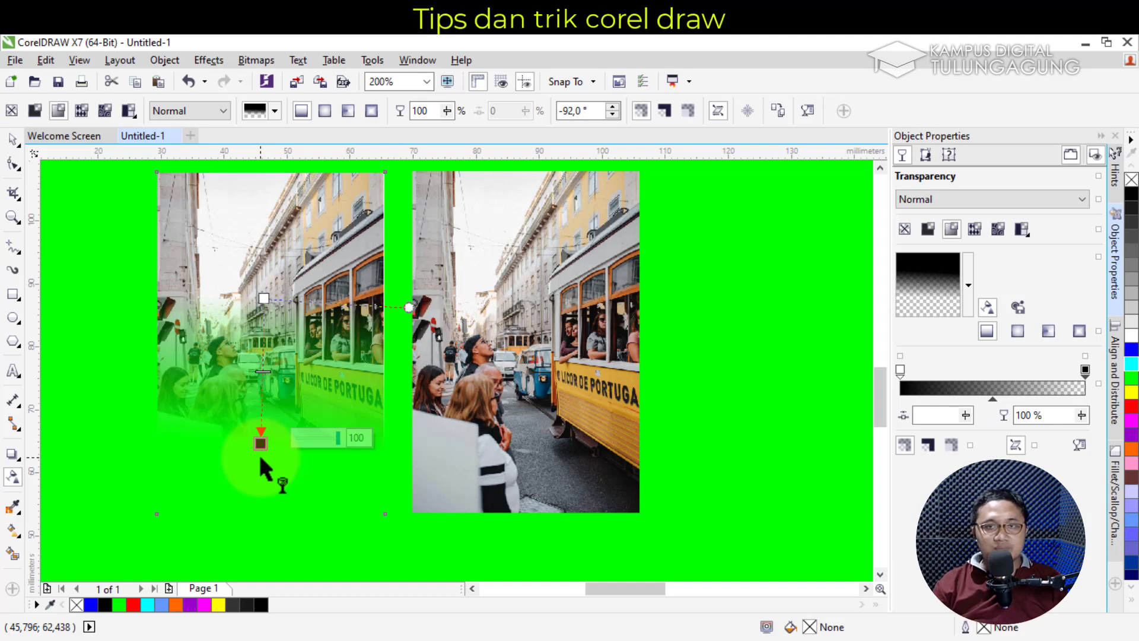
Shift the faded photo slightly left and up, then switch to the mind-map notes
{"action": "left_click", "coordinate": [12, 139]}
{"action": "mouse_move", "coordinate": [286, 325]}
{"action": "left_mouse_down"}
{"action": "mouse_move", "coordinate": [237, 324]}
{"action": "mouse_move", "coordinate": [269, 322]}
{"action": "left_mouse_up"}
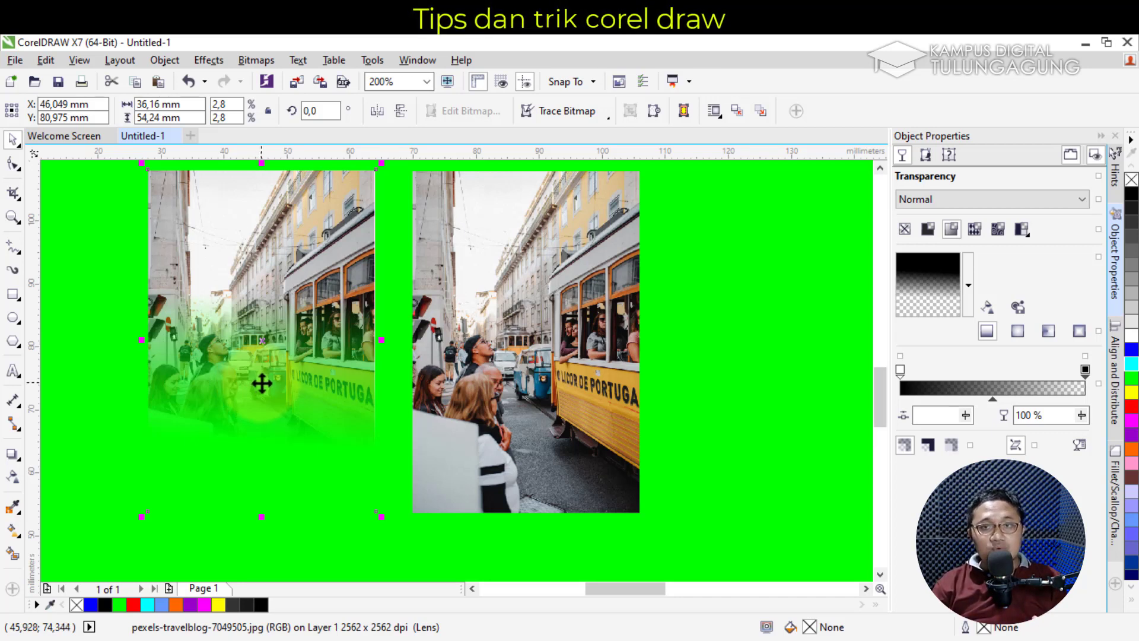
{"action": "left_click_drag", "start_coordinate": [256, 294], "coordinate": [243, 307]}
{"action": "key", "text": "alt+Tab"}
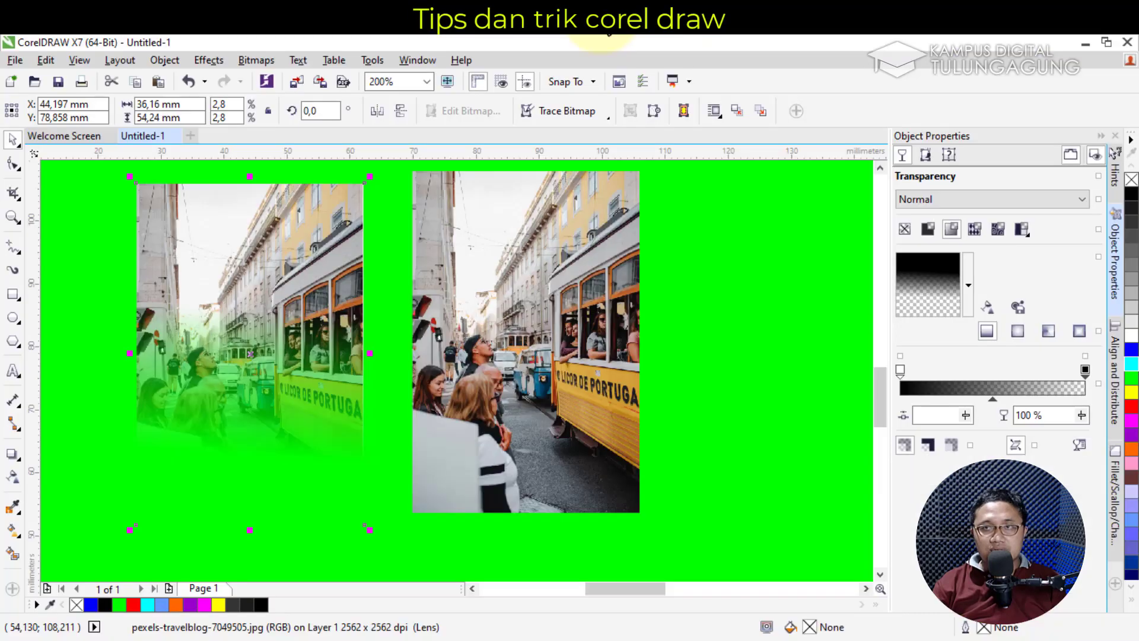
{"action": "left_click_drag", "start_coordinate": [640, 593], "coordinate": [692, 586]}
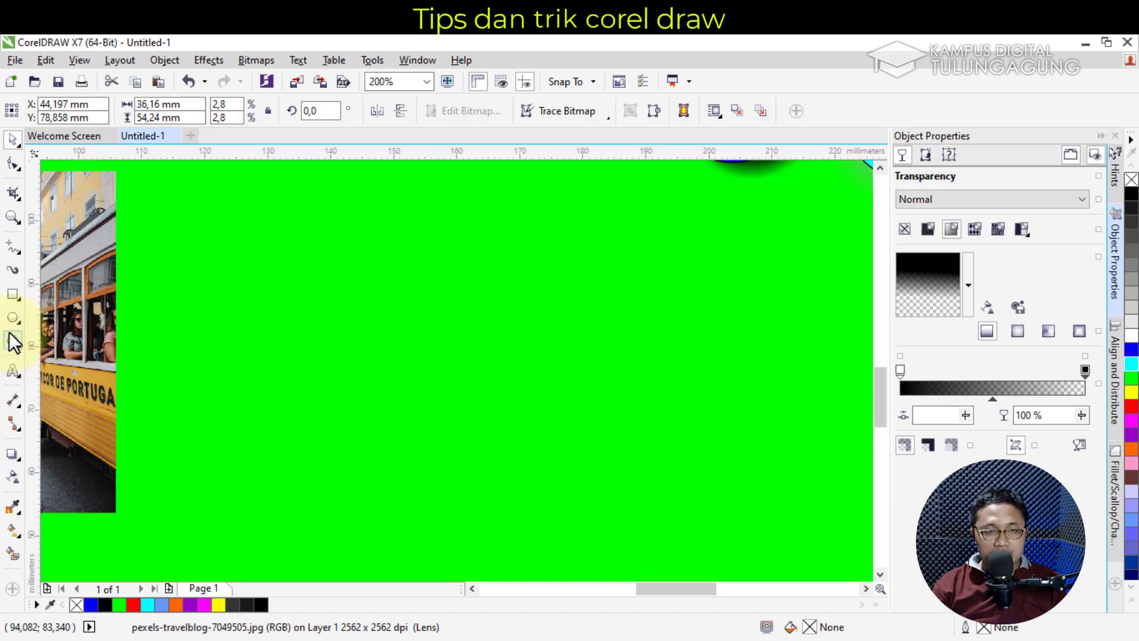
{"action": "left_click", "coordinate": [16, 372]}
{"action": "left_click", "coordinate": [347, 278]}
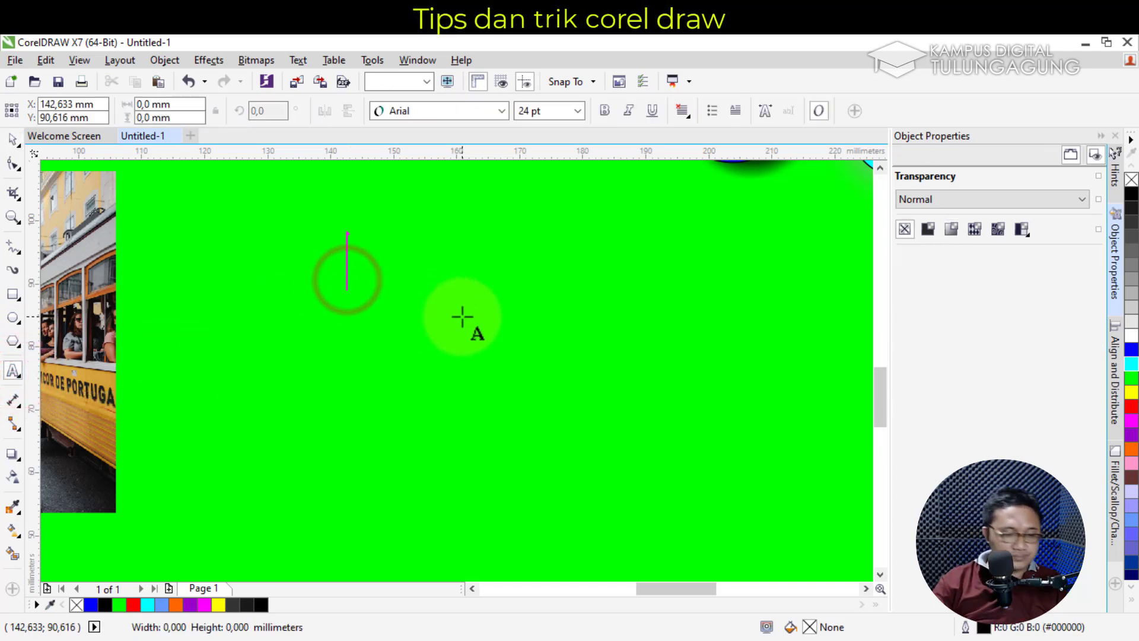
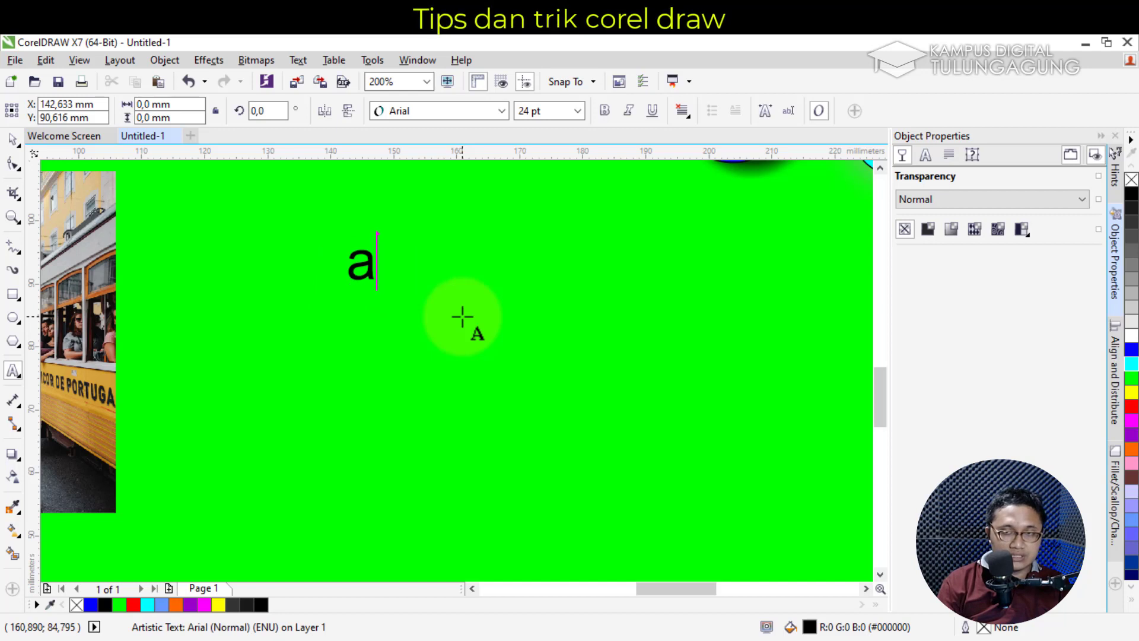
{"action": "left_click", "coordinate": [20, 140]}
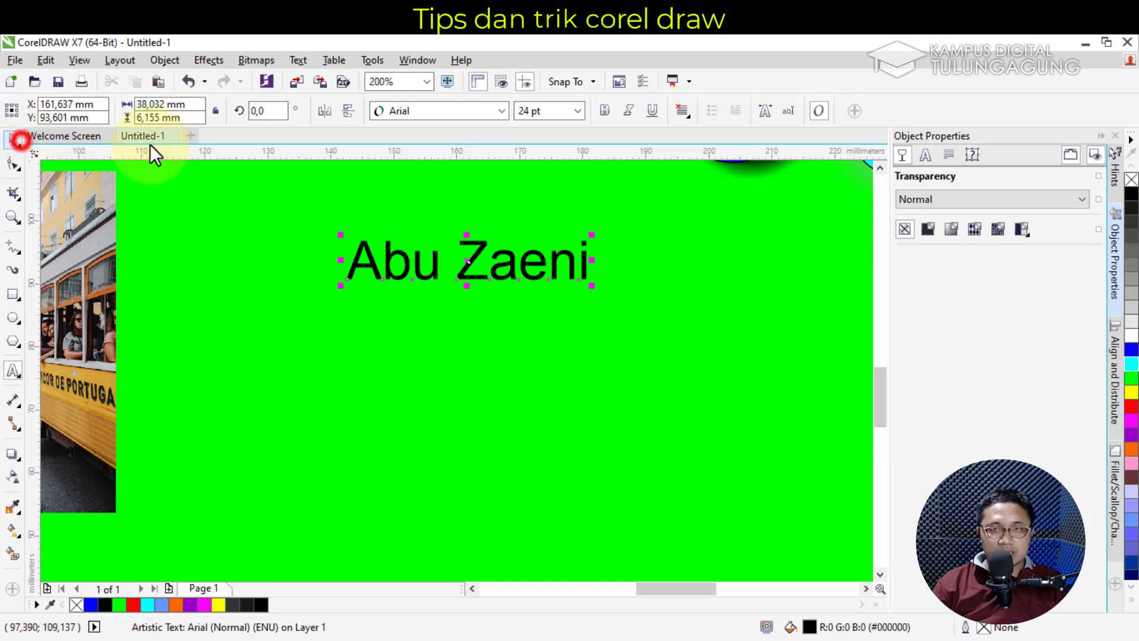
{"action": "left_click", "coordinate": [502, 111]}
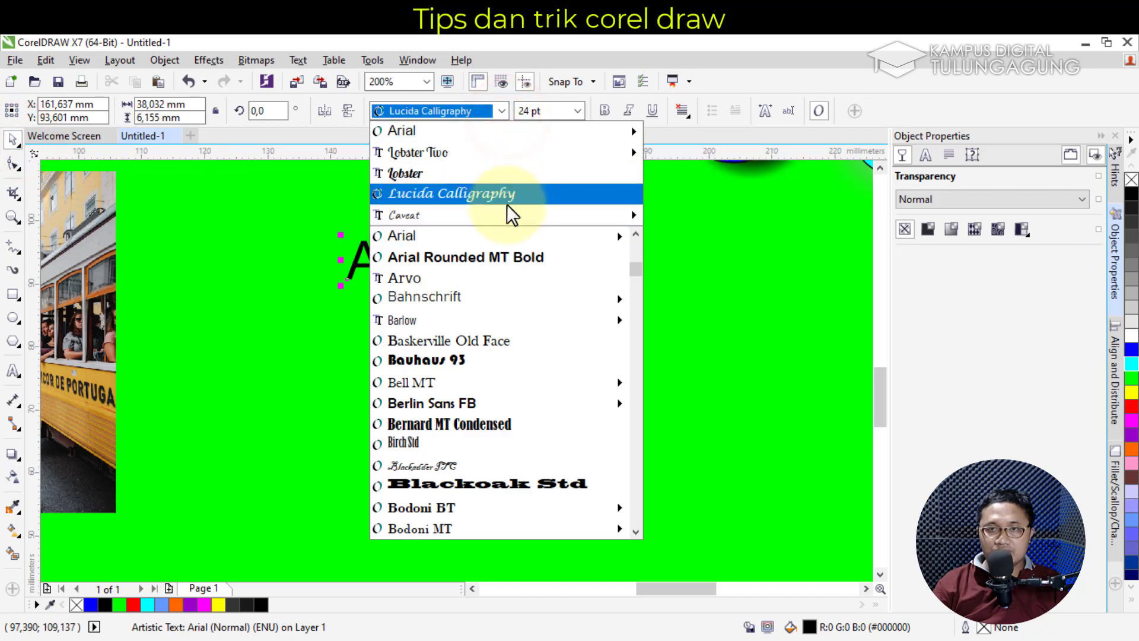
{"action": "left_click", "coordinate": [506, 255]}
{"action": "mouse_move", "coordinate": [611, 289]}
{"action": "left_mouse_down"}
{"action": "mouse_move", "coordinate": [737, 351]}
{"action": "mouse_move", "coordinate": [763, 338]}
{"action": "mouse_move", "coordinate": [714, 290]}
{"action": "mouse_move", "coordinate": [602, 296]}
{"action": "left_mouse_up"}
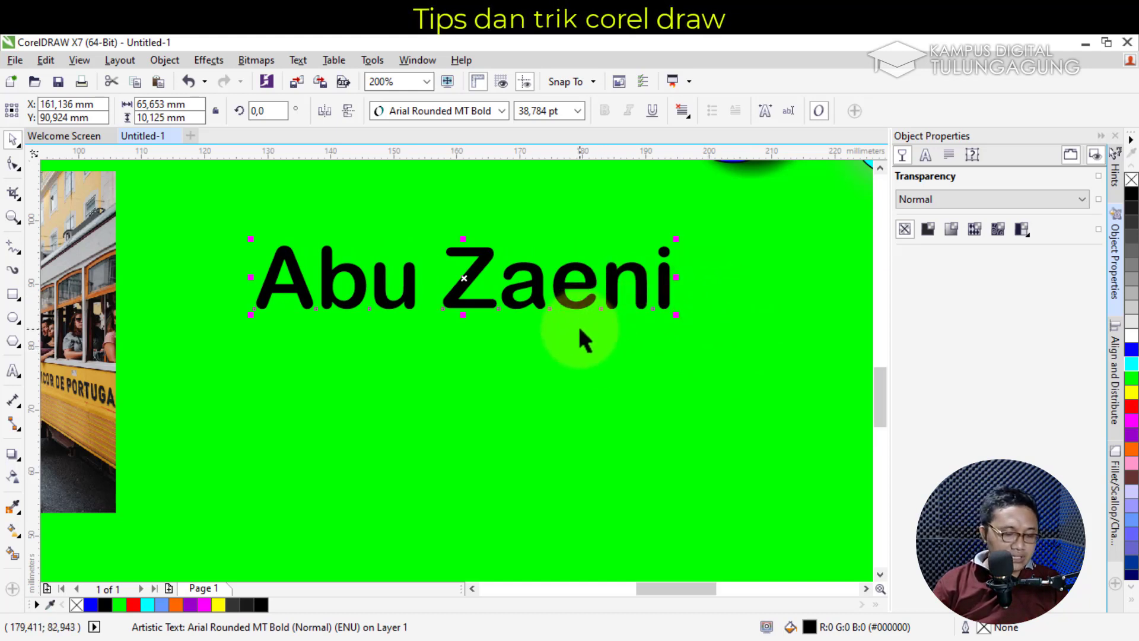
Duplicate the name, set the copy right beside the original, and cast a drop shadow below the left one
{"action": "key", "text": "ctrl+d"}
{"action": "left_click_drag", "start_coordinate": [657, 589], "coordinate": [675, 589]}
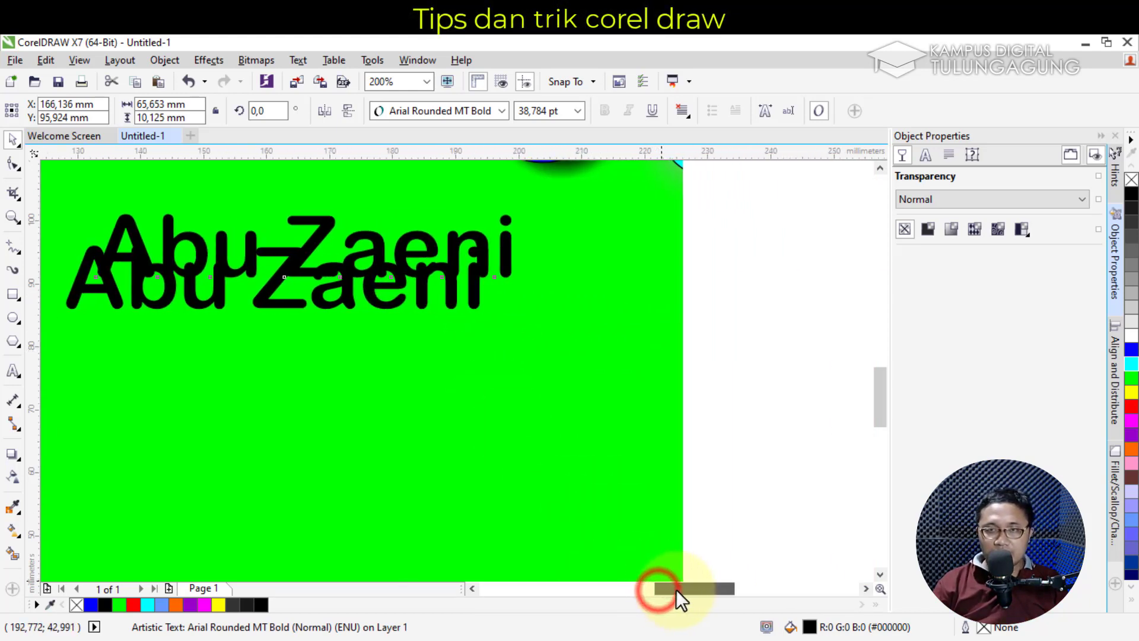
{"action": "left_click_drag", "start_coordinate": [208, 242], "coordinate": [592, 271]}
{"action": "scroll", "coordinate": [592, 289], "scroll_direction": "down", "scroll_amount": 1}
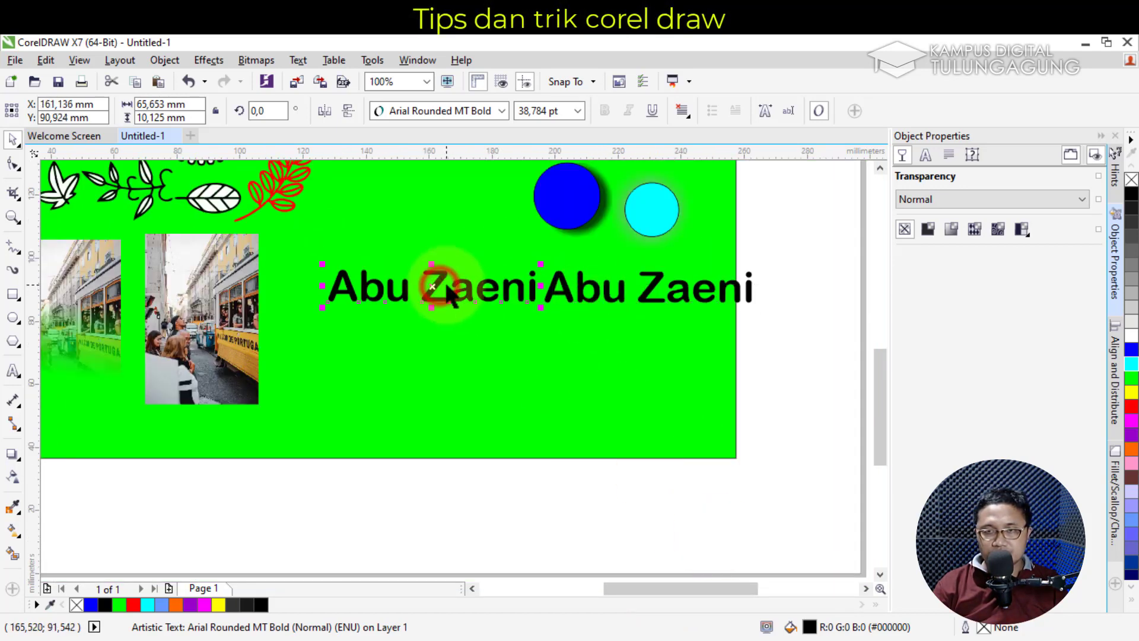
{"action": "left_click_drag", "start_coordinate": [435, 287], "coordinate": [394, 288]}
{"action": "left_click_drag", "start_coordinate": [561, 286], "coordinate": [524, 285]}
{"action": "scroll", "coordinate": [669, 314], "scroll_direction": "up", "scroll_amount": 2}
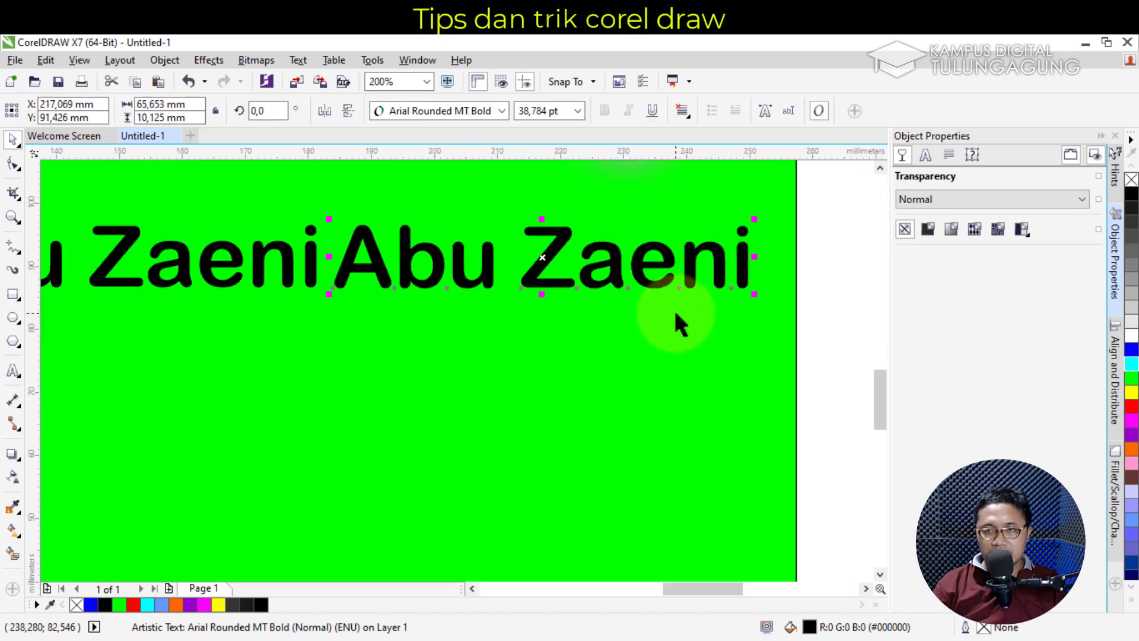
{"action": "left_click_drag", "start_coordinate": [681, 588], "coordinate": [657, 589]}
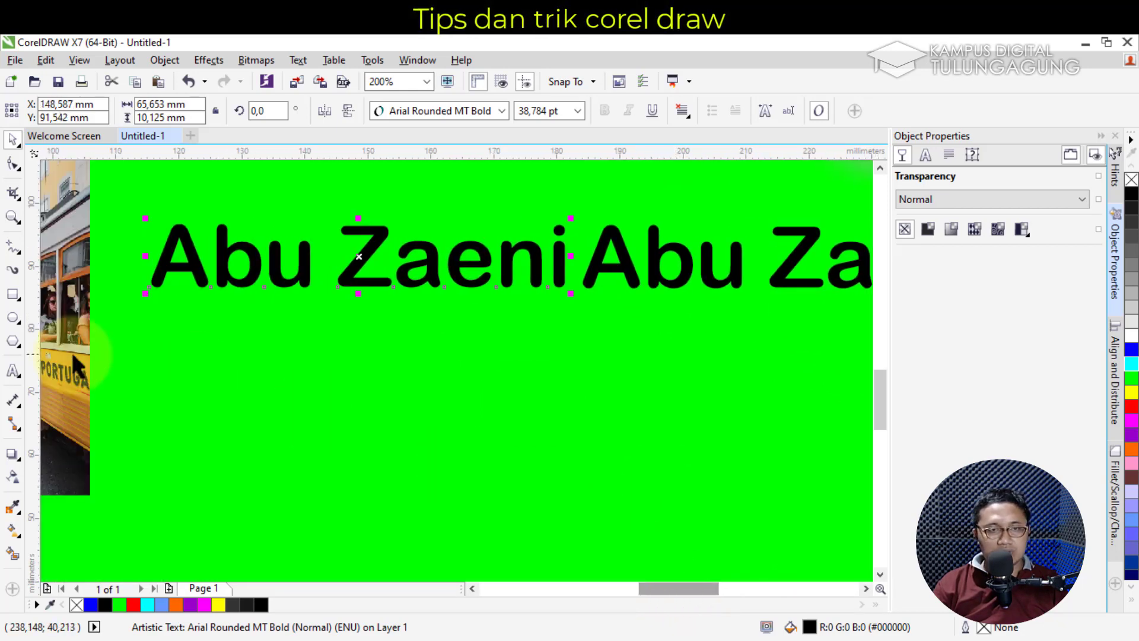
{"action": "left_click", "coordinate": [15, 455]}
{"action": "left_click_drag", "start_coordinate": [436, 291], "coordinate": [357, 345]}
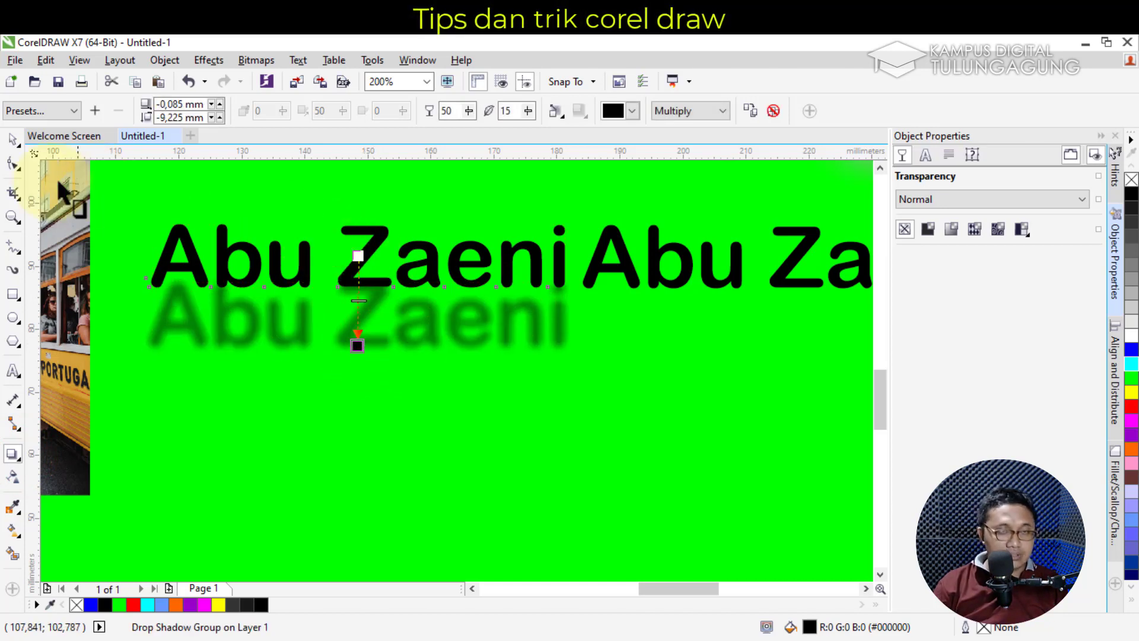
{"action": "left_click", "coordinate": [12, 140]}
{"action": "left_click", "coordinate": [341, 261]}
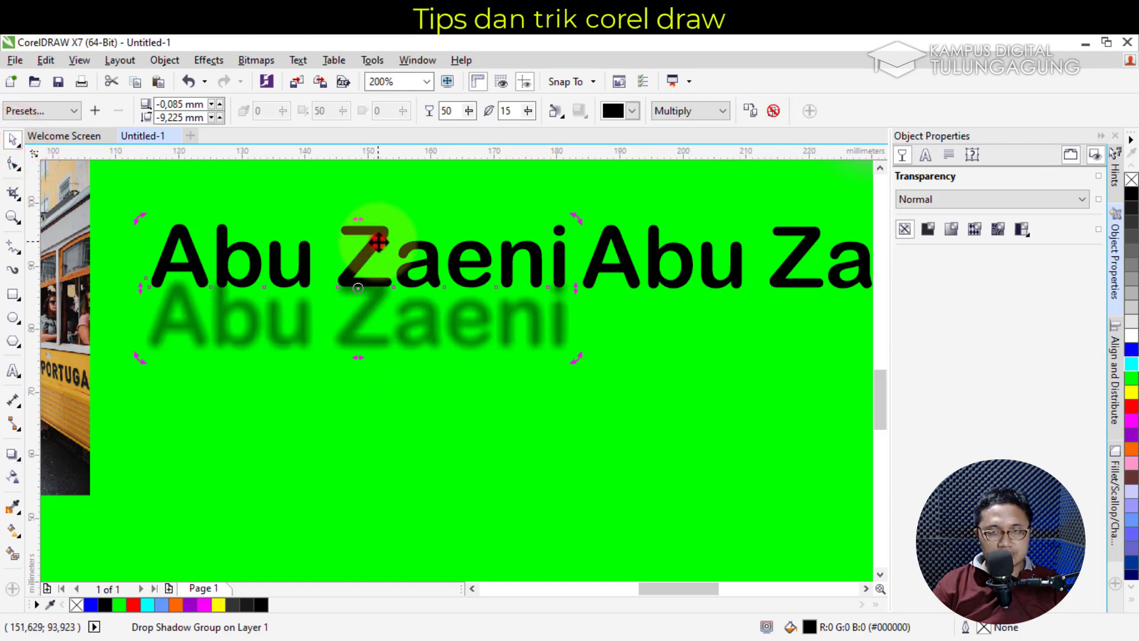
{"action": "left_click", "coordinate": [1131, 407]}
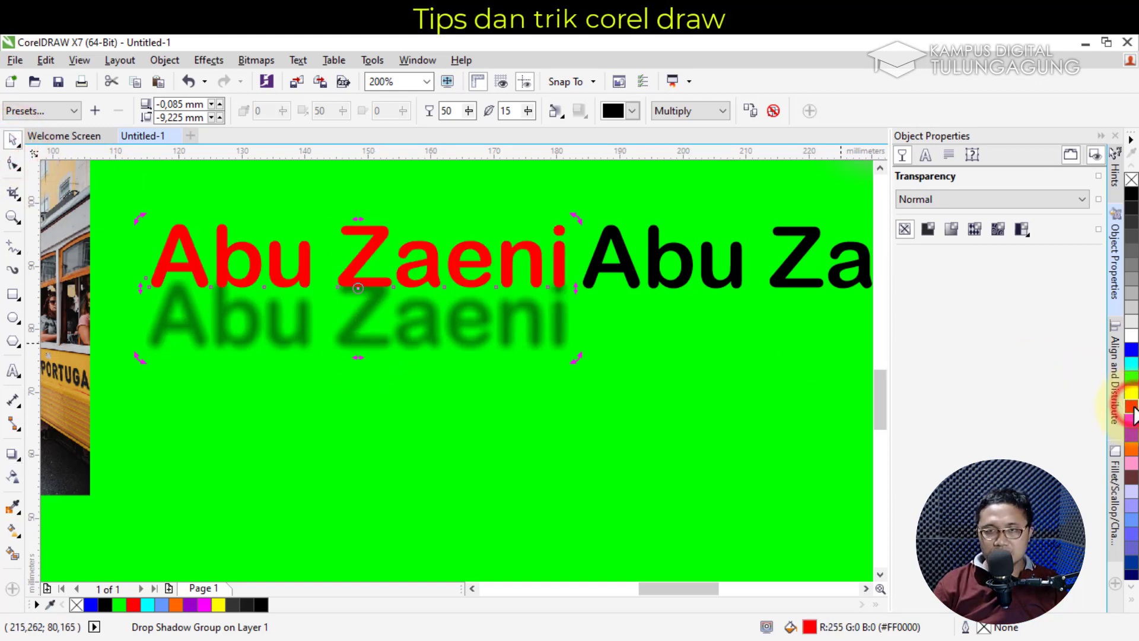
{"action": "left_click", "coordinate": [449, 336]}
{"action": "left_click_drag", "start_coordinate": [449, 336], "coordinate": [442, 320]}
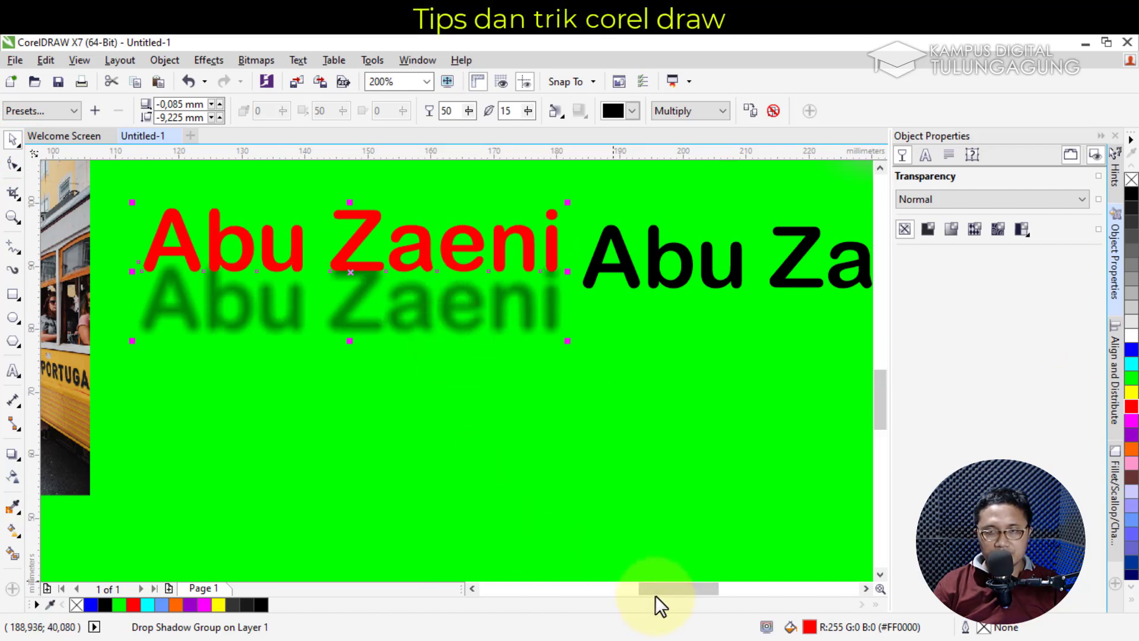
Pull the drop shadow up closer under the letters and make its colour blue
{"action": "left_click", "coordinate": [12, 453]}
{"action": "left_click_drag", "start_coordinate": [350, 330], "coordinate": [349, 307]}
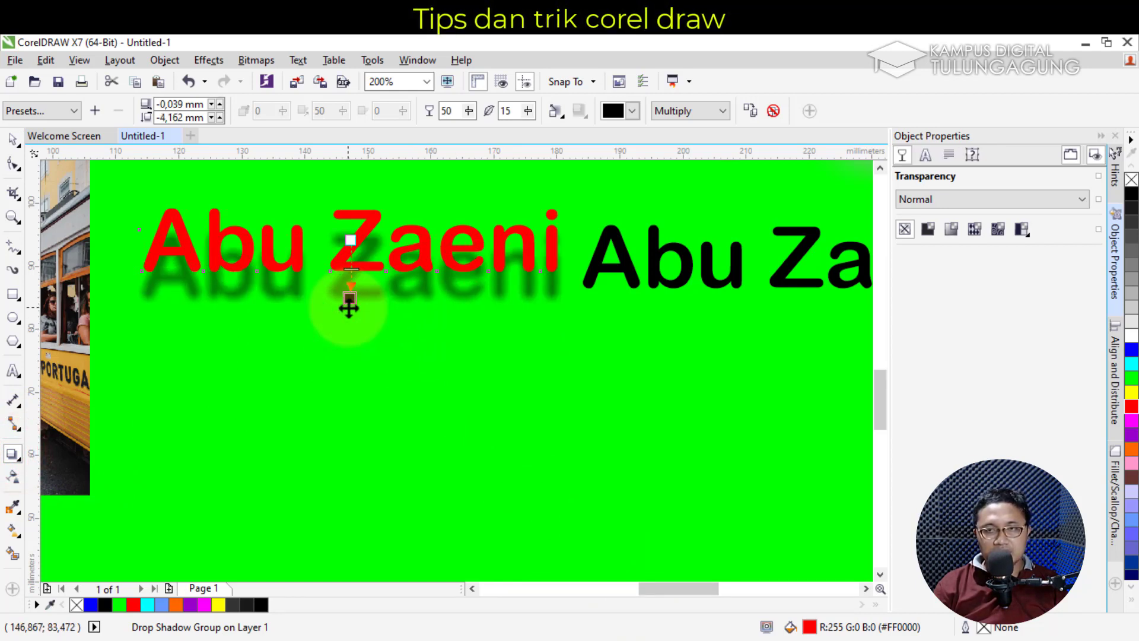
{"action": "left_click", "coordinate": [630, 111]}
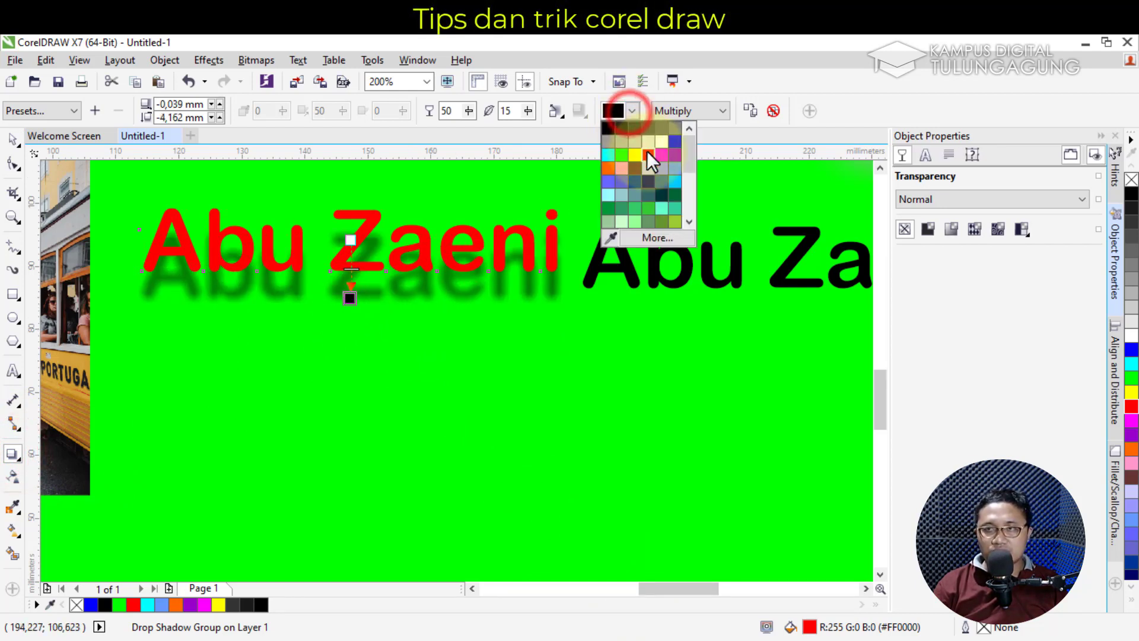
{"action": "left_click", "coordinate": [674, 142]}
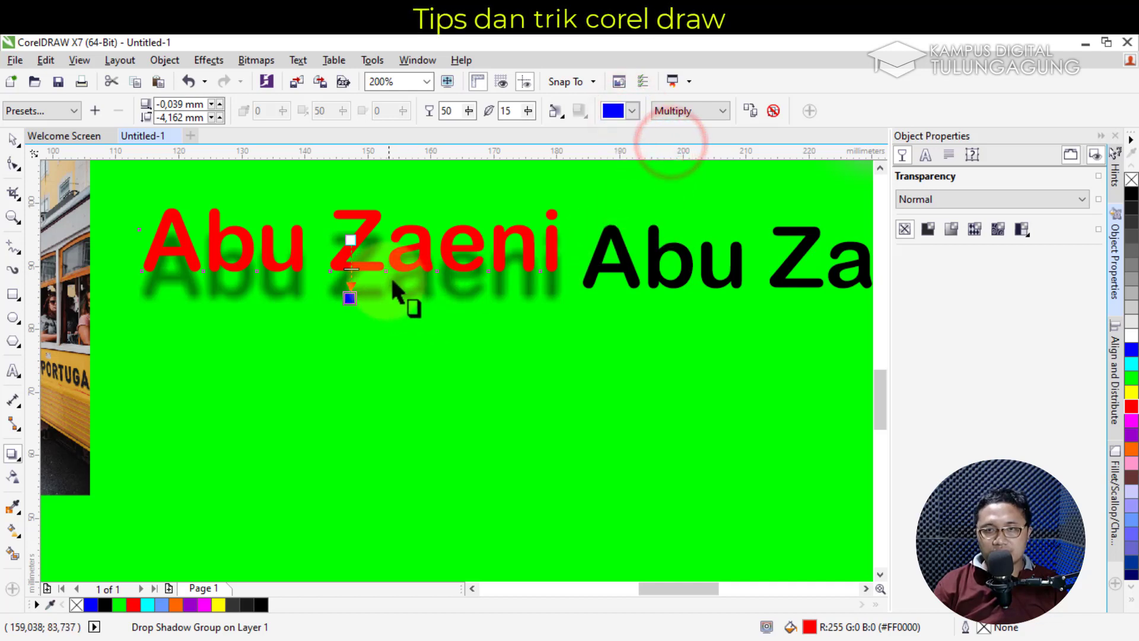
{"action": "left_click_drag", "start_coordinate": [653, 589], "coordinate": [681, 587]}
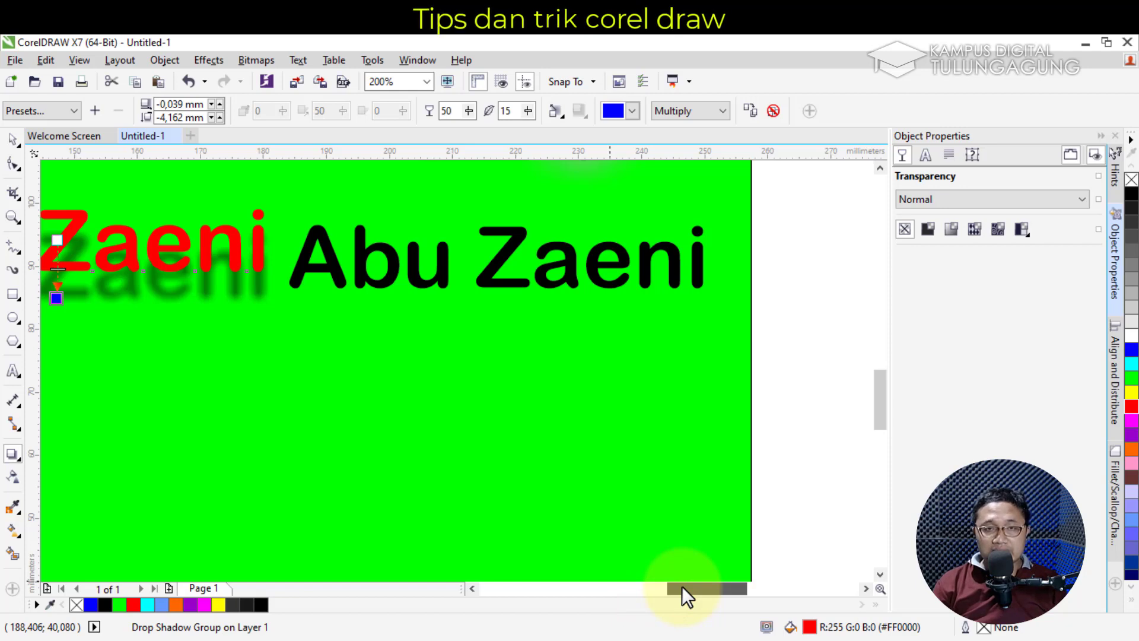
{"action": "left_click", "coordinate": [18, 142]}
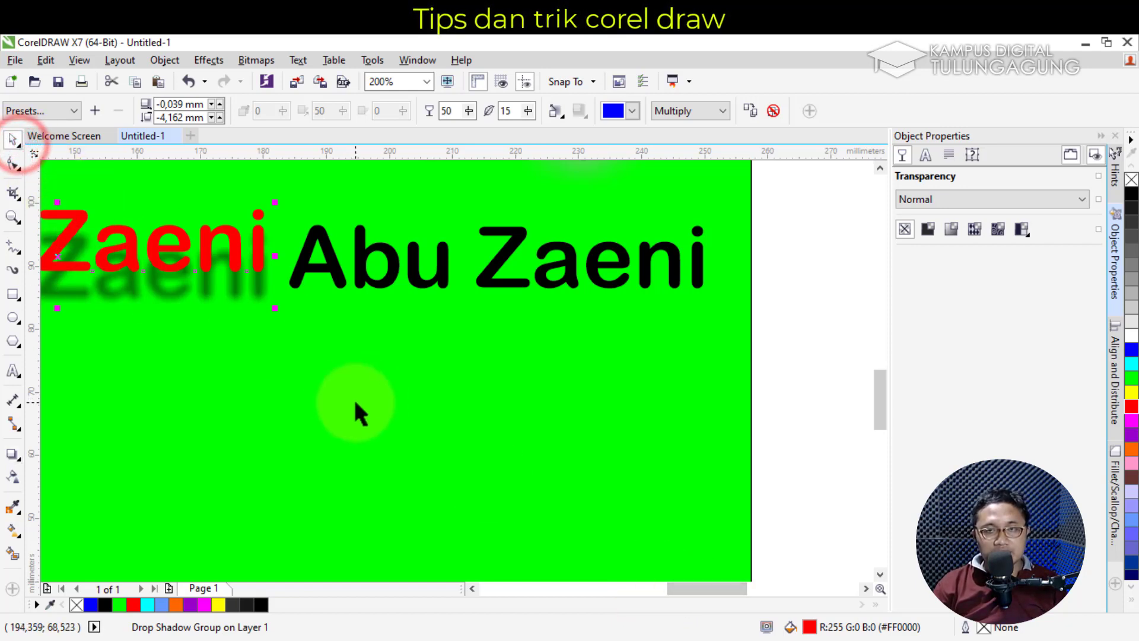
{"action": "left_click", "coordinate": [364, 280]}
{"action": "mouse_move", "coordinate": [365, 281]}
{"action": "left_mouse_down"}
{"action": "mouse_move", "coordinate": [369, 267]}
{"action": "mouse_move", "coordinate": [365, 279]}
{"action": "left_mouse_up"}
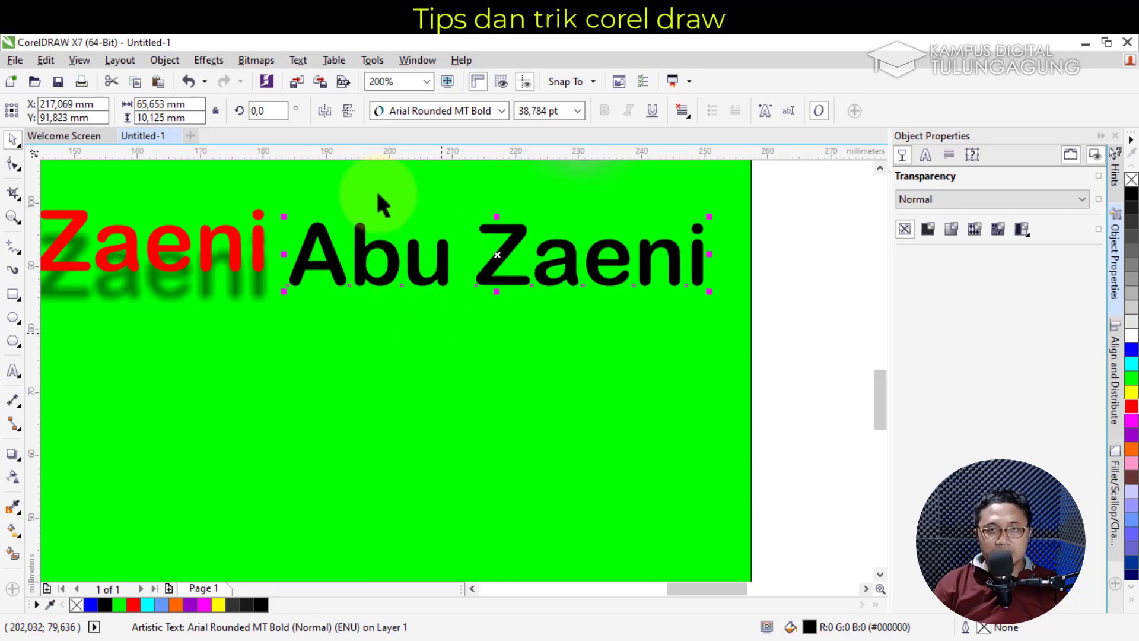
{"action": "left_click", "coordinate": [346, 113]}
{"action": "left_click", "coordinate": [350, 110]}
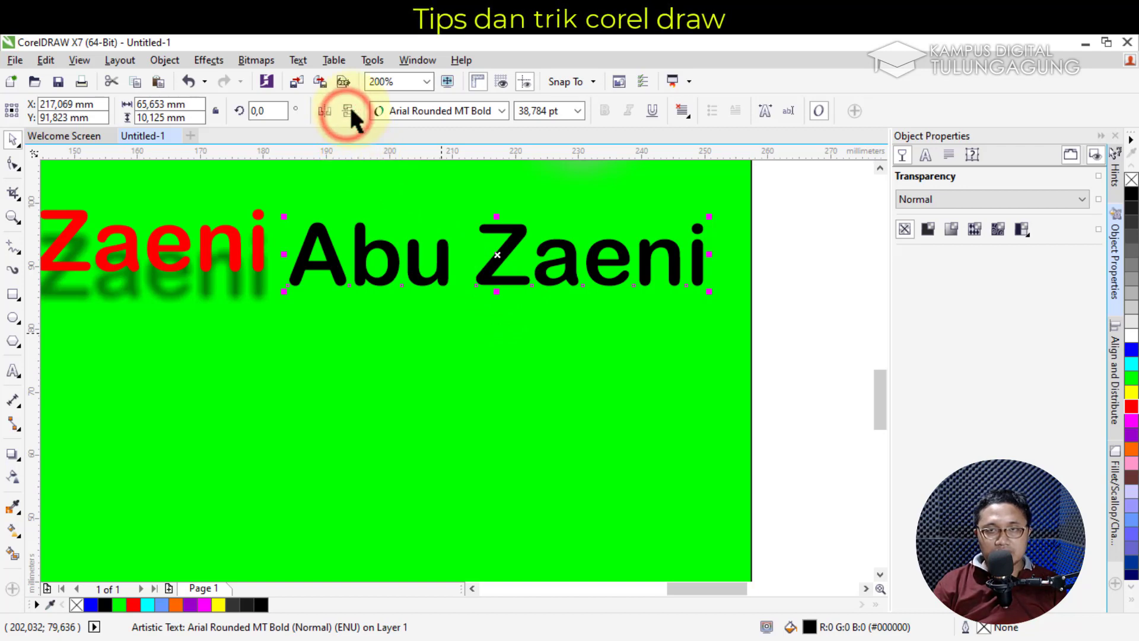
{"action": "left_click", "coordinate": [347, 112]}
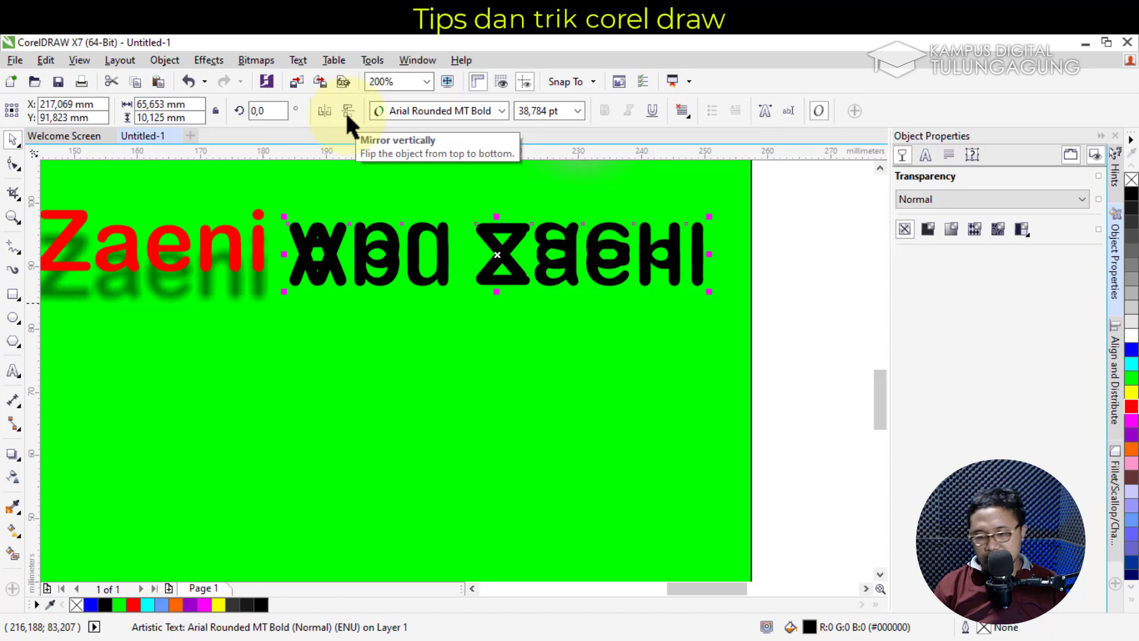
{"action": "left_click", "coordinate": [348, 112]}
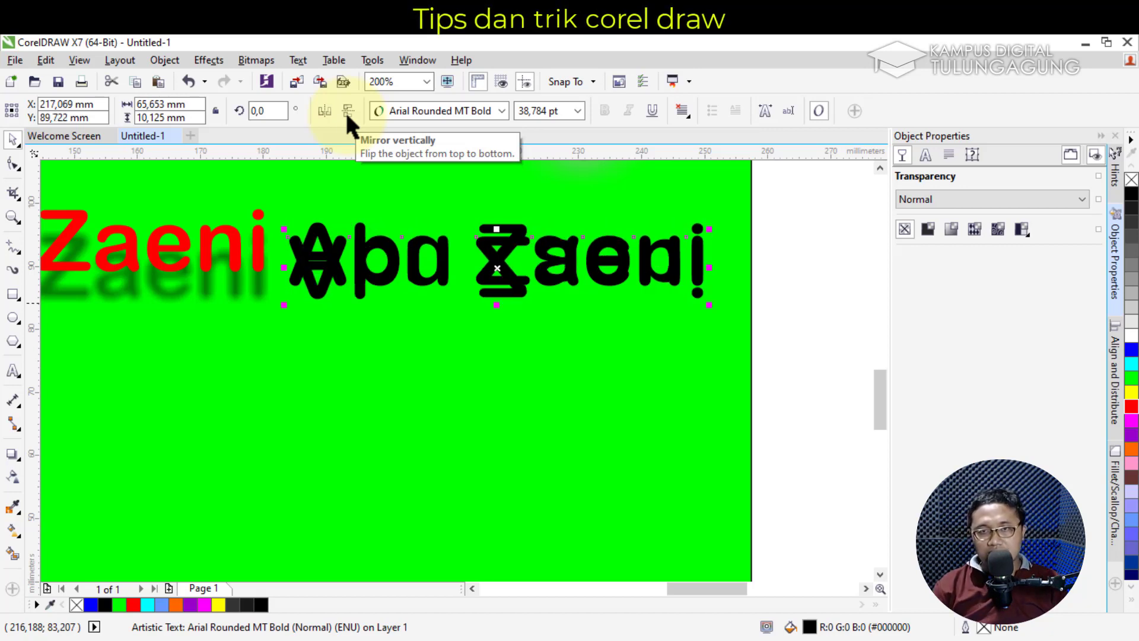
{"action": "key", "text": "Down"}
{"action": "key", "text": "Down"}
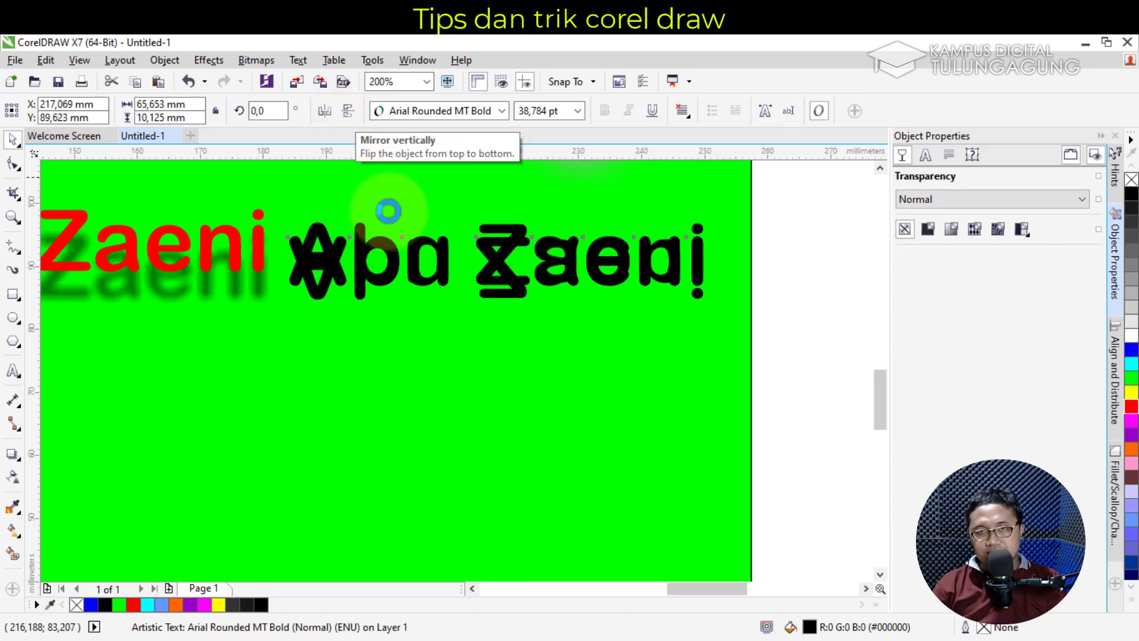
{"action": "left_click_drag", "start_coordinate": [505, 282], "coordinate": [505, 326]}
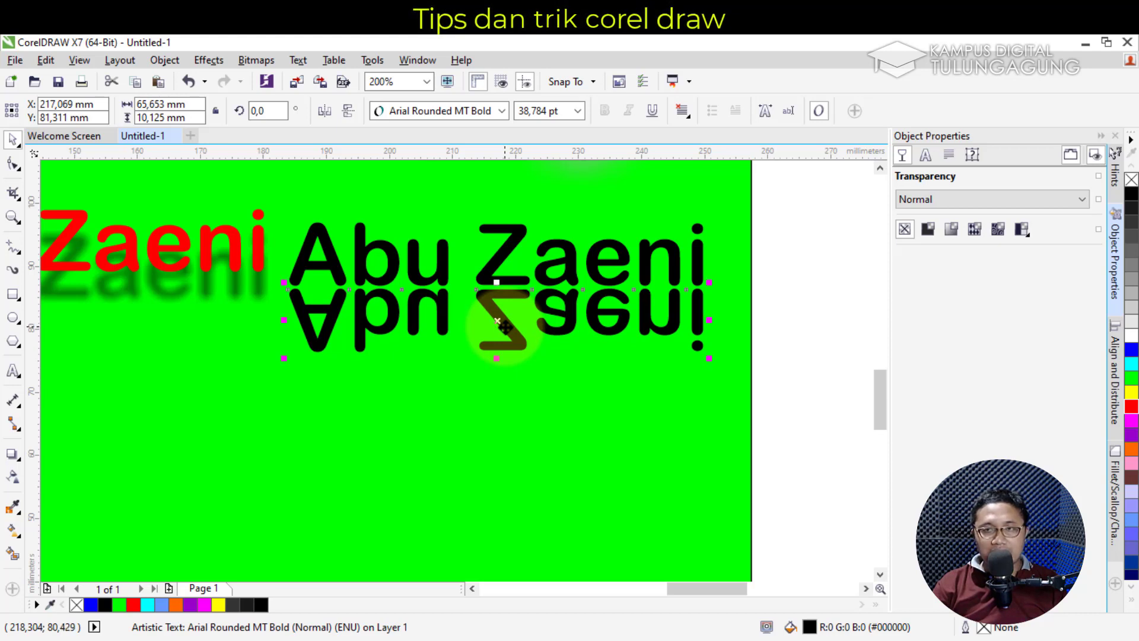
Colour both the upright and mirrored texts blue, then select only the mirrored copy
{"action": "left_click", "coordinate": [572, 330], "text": "shift"}
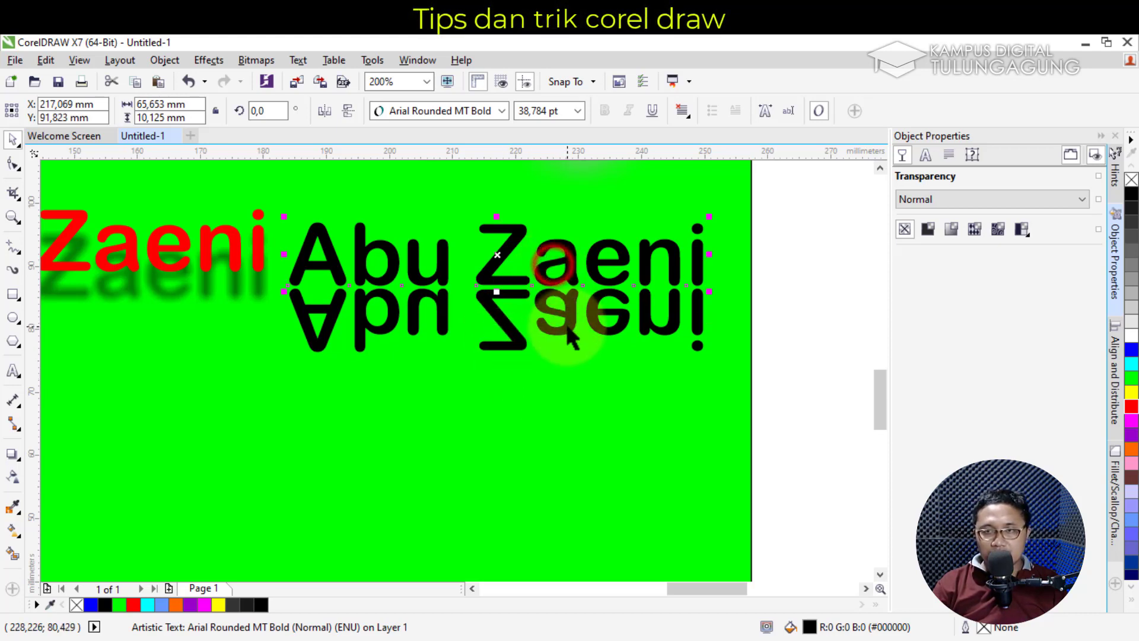
{"action": "left_click", "coordinate": [1131, 352]}
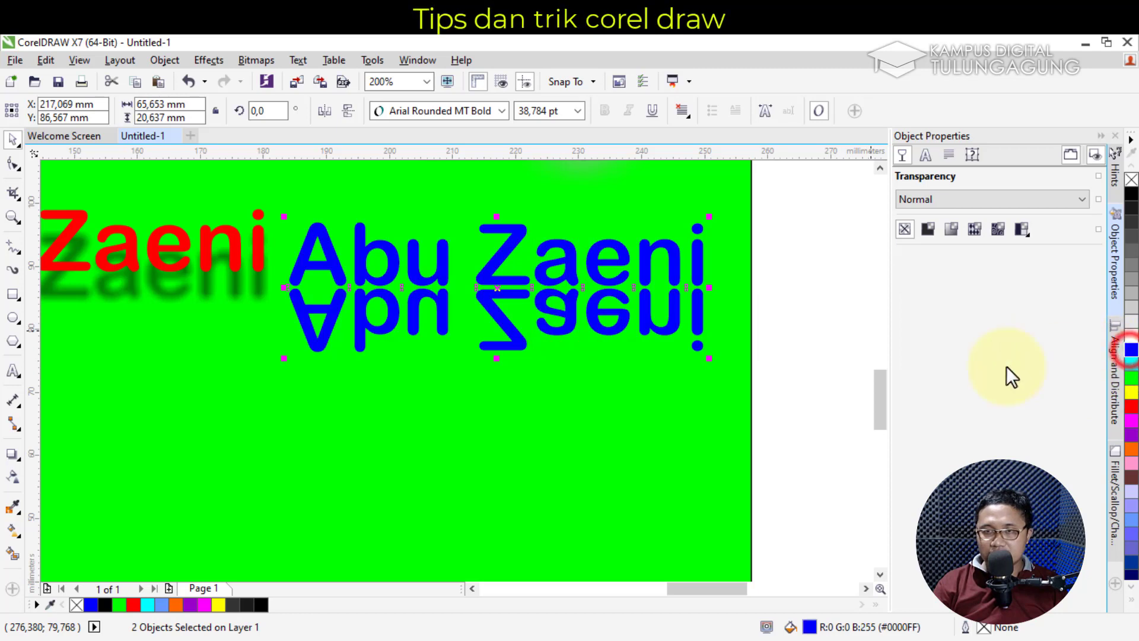
{"action": "left_click", "coordinate": [842, 325]}
{"action": "left_click", "coordinate": [504, 323]}
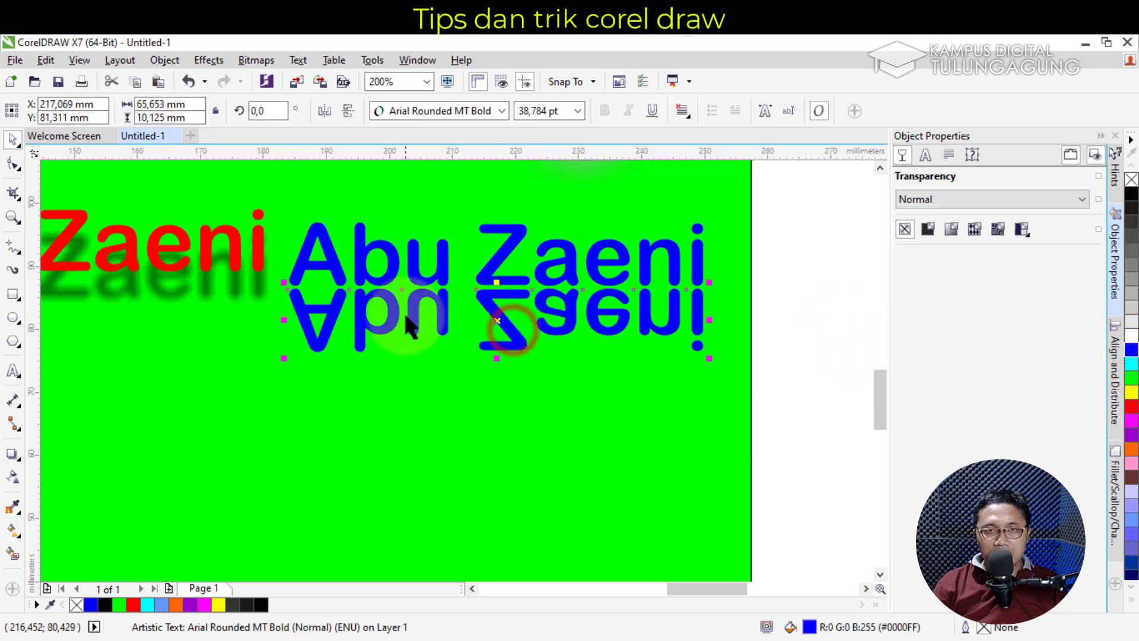
Apply a top-to-bottom linear transparency to the mirrored text, raising the fade start and adjusting its end
{"action": "left_click", "coordinate": [8, 476]}
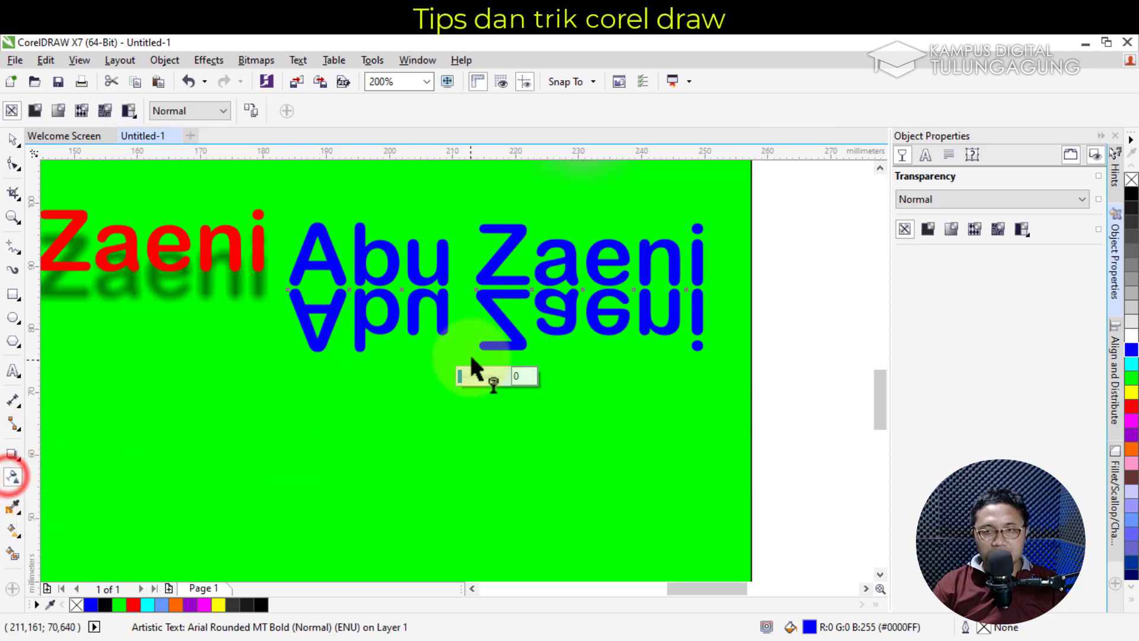
{"action": "left_click", "coordinate": [493, 295]}
{"action": "left_click_drag", "start_coordinate": [494, 289], "coordinate": [495, 328]}
{"action": "left_click", "coordinate": [493, 284]}
{"action": "left_click_drag", "start_coordinate": [496, 286], "coordinate": [494, 255]}
{"action": "mouse_move", "coordinate": [497, 339]}
{"action": "left_mouse_down"}
{"action": "mouse_move", "coordinate": [498, 322]}
{"action": "mouse_move", "coordinate": [501, 358]}
{"action": "left_mouse_up"}
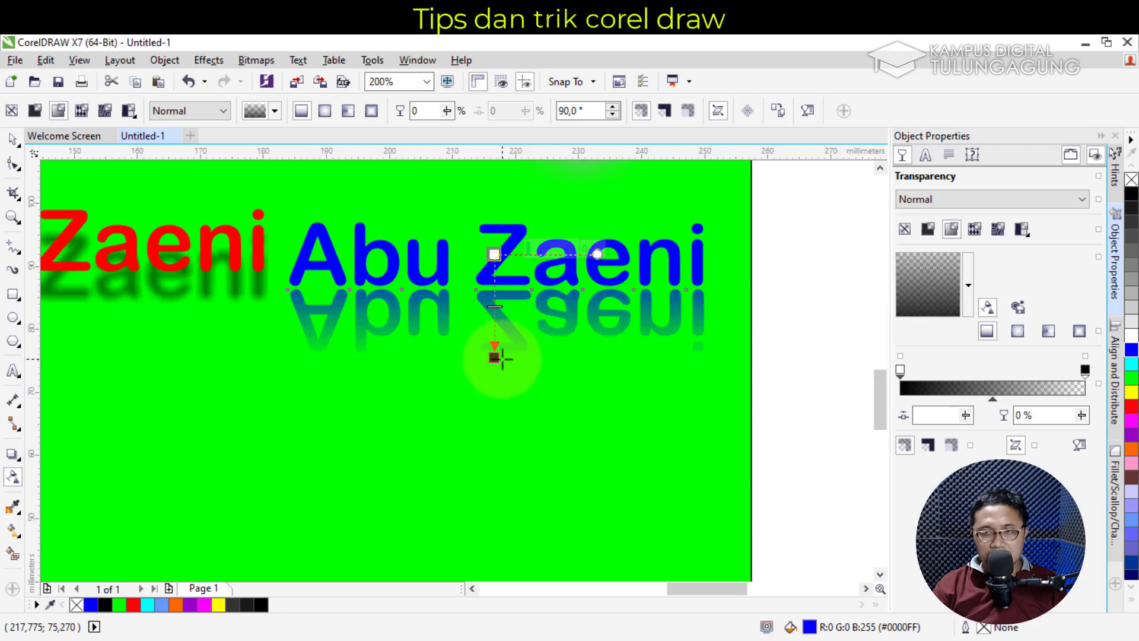
{"action": "left_click", "coordinate": [12, 138]}
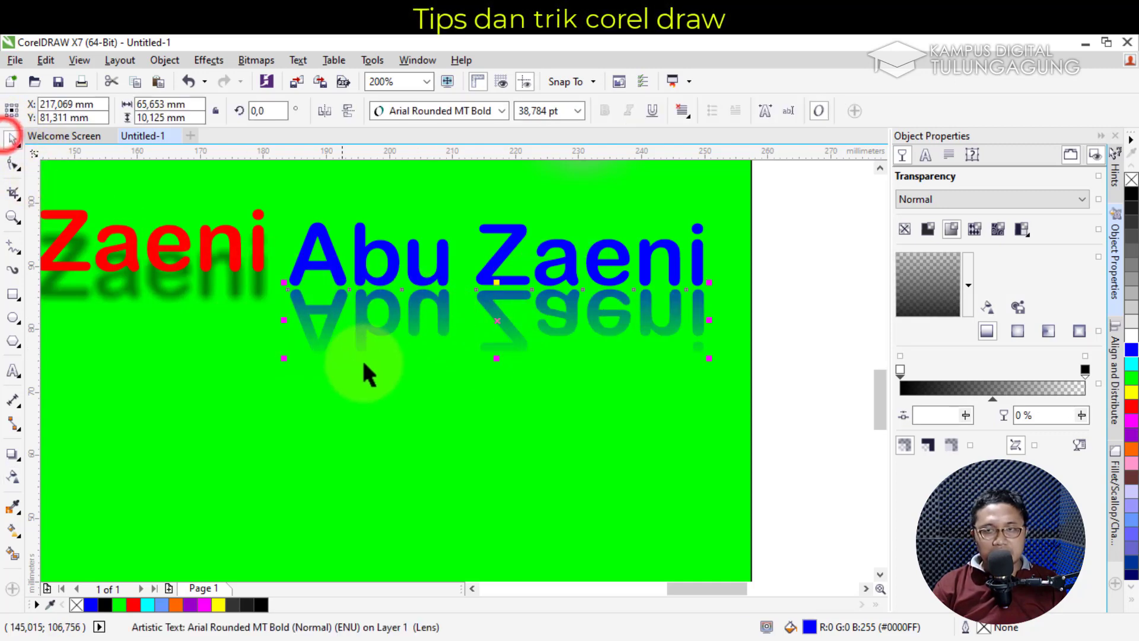
{"action": "scroll", "coordinate": [632, 370], "scroll_direction": "down", "scroll_amount": 2}
{"action": "left_click", "coordinate": [728, 379]}
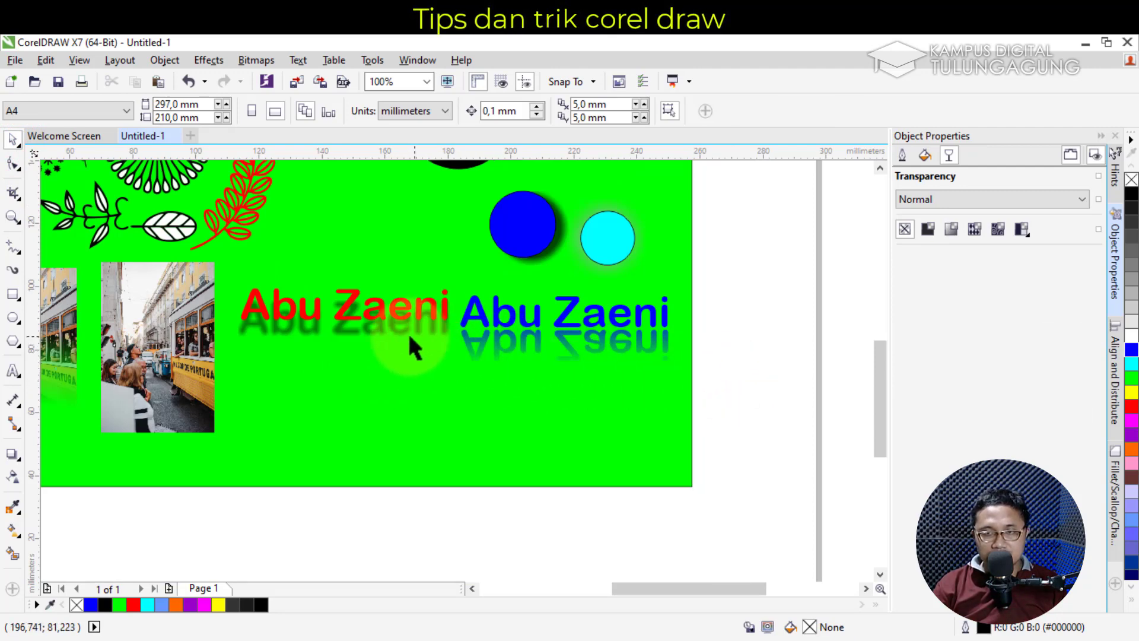
{"action": "left_click", "coordinate": [343, 311]}
{"action": "scroll", "coordinate": [364, 330], "scroll_direction": "up", "scroll_amount": 2}
{"action": "scroll", "coordinate": [365, 330], "scroll_direction": "down", "scroll_amount": 2}
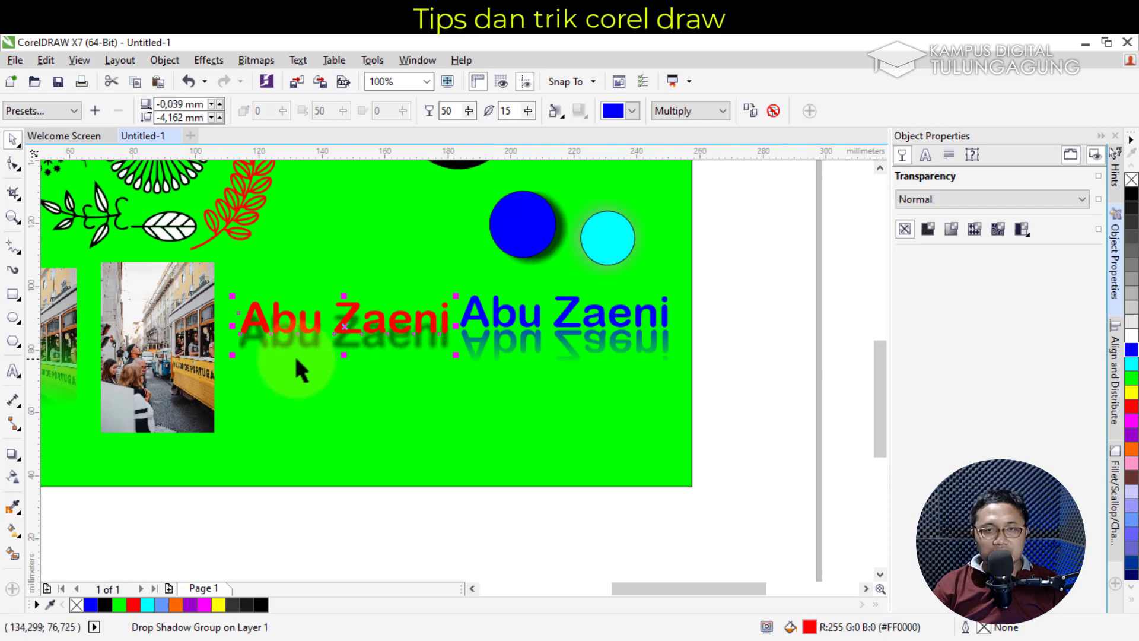